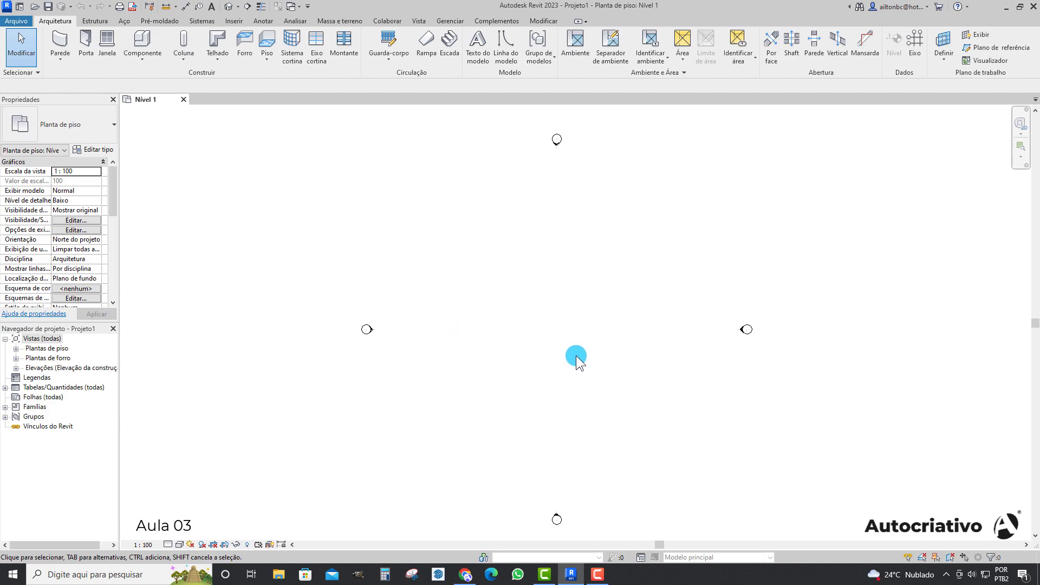
middle_drag(558, 329, 548, 323)
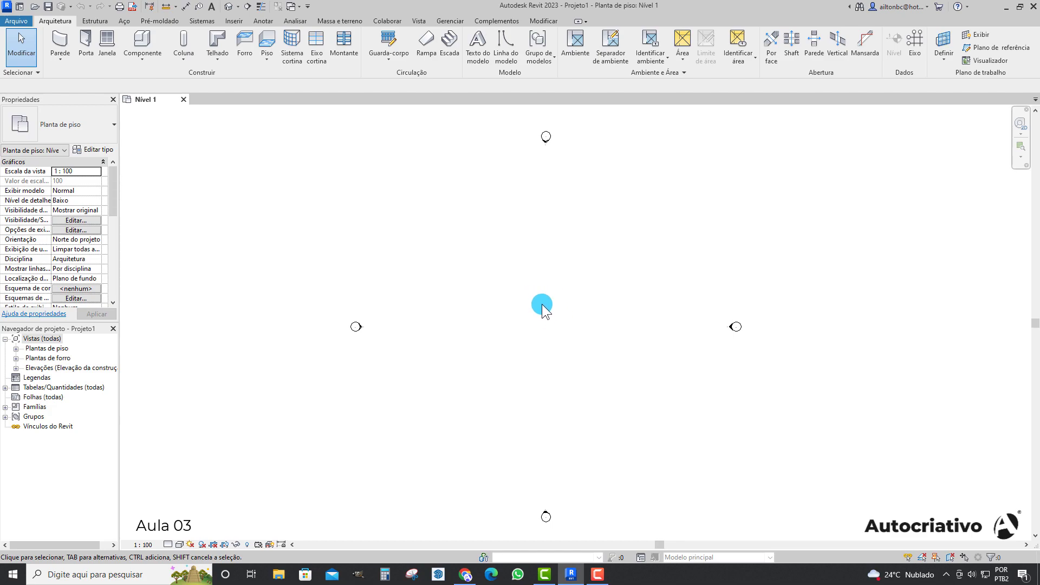
middle_drag(557, 307, 548, 316)
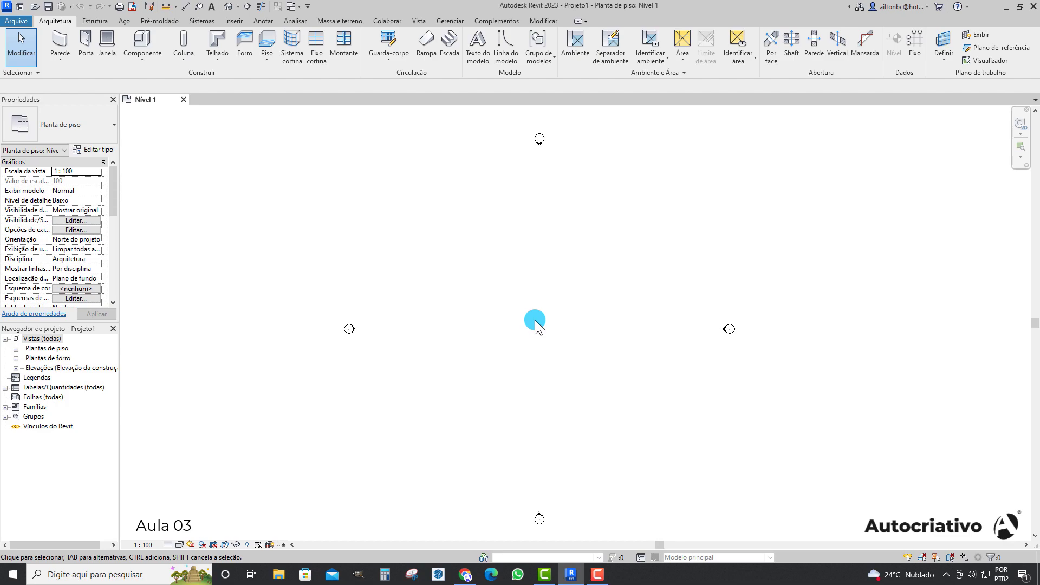
middle_drag(538, 330, 538, 326)
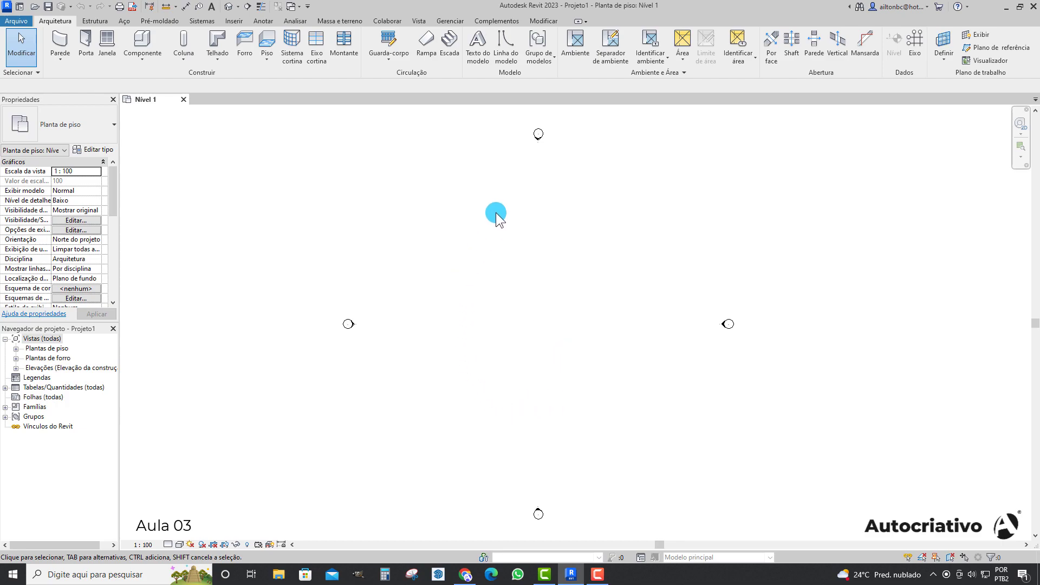
mouse_move(544, 336)
middle_down()
mouse_move(552, 328)
mouse_move(542, 338)
mouse_move(551, 339)
middle_up()
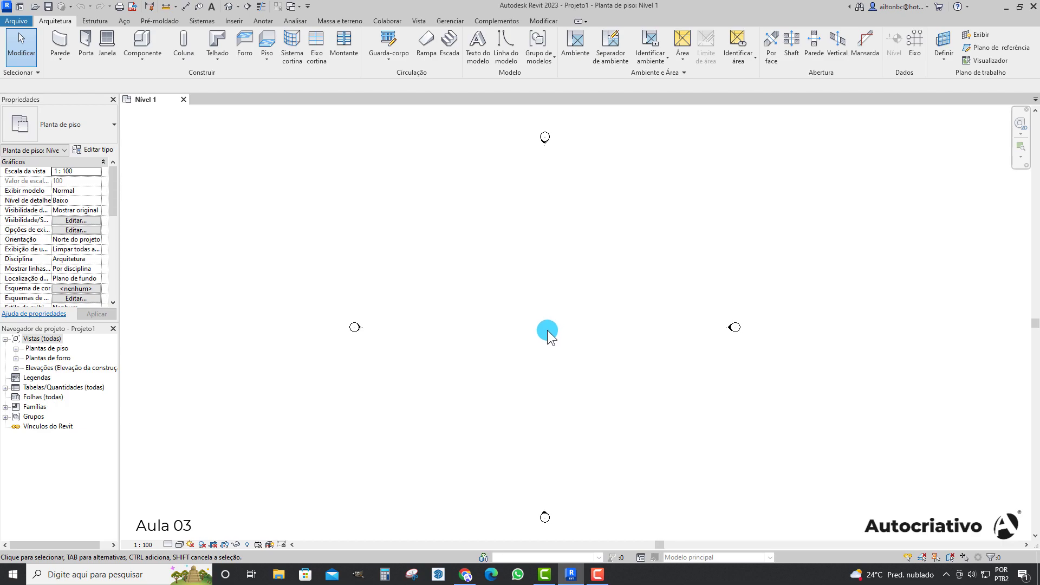
middle_drag(547, 332, 545, 327)
click(538, 329)
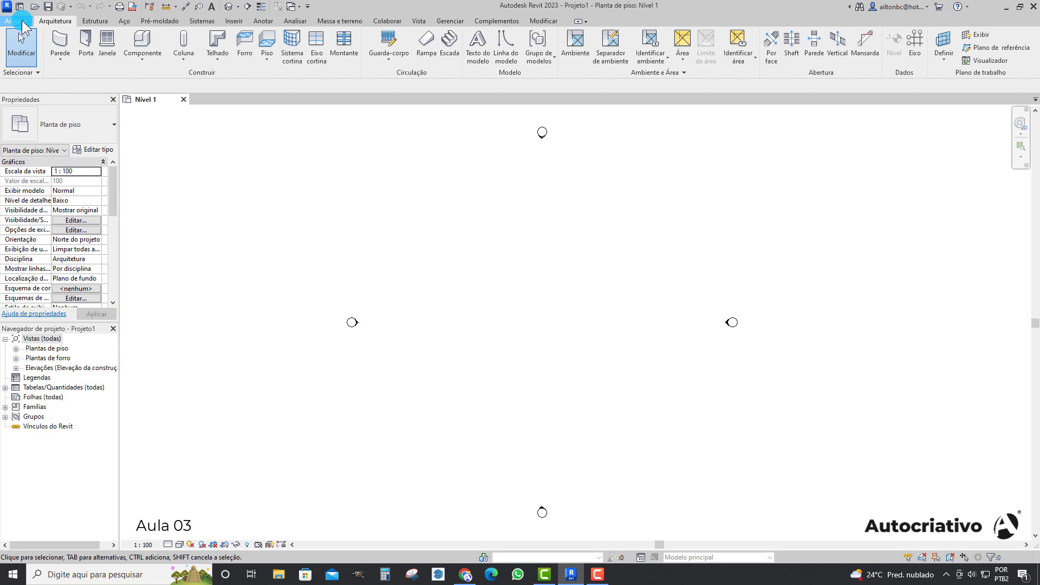
Examine the file commands for creating, opening, saving, exporting and printing, plus the program window commands
click(17, 21)
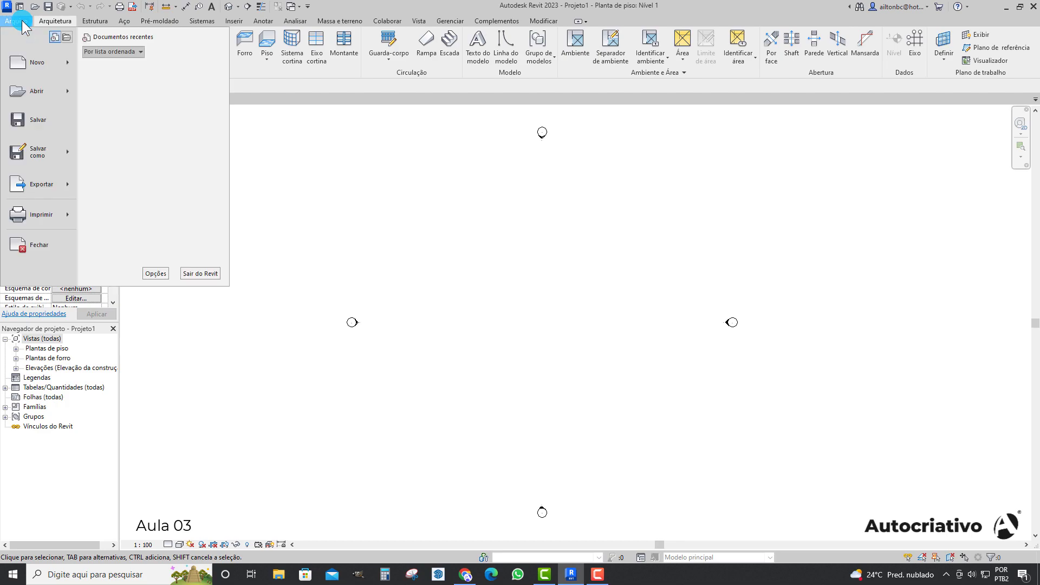
click(340, 154)
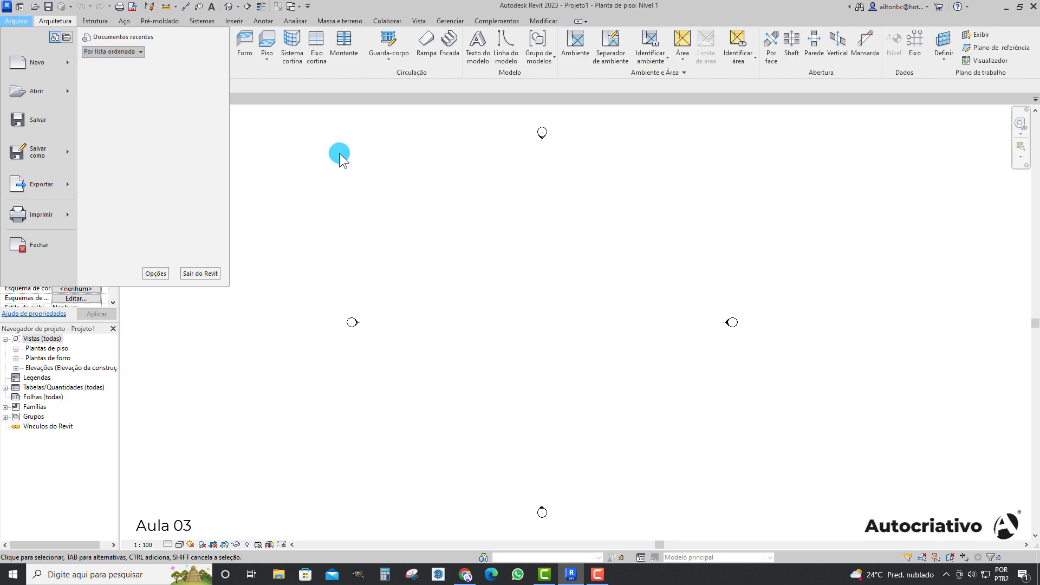
click(7, 7)
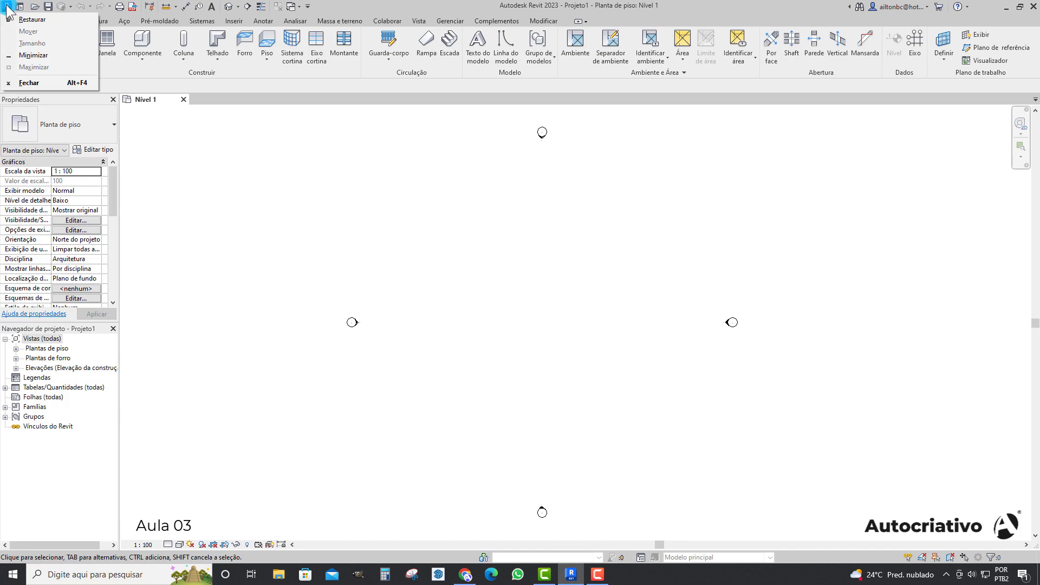
click(269, 157)
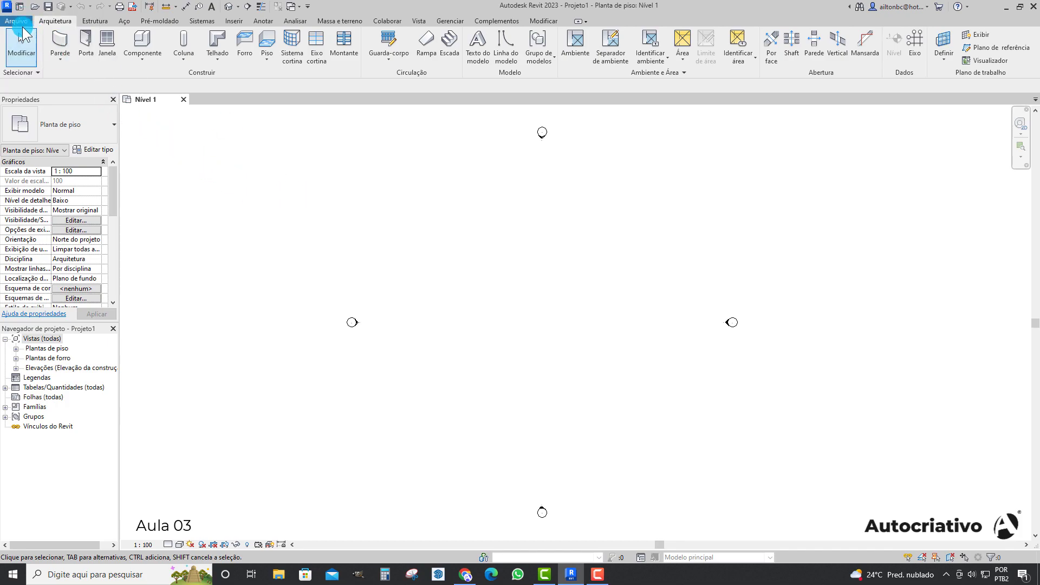
click(18, 22)
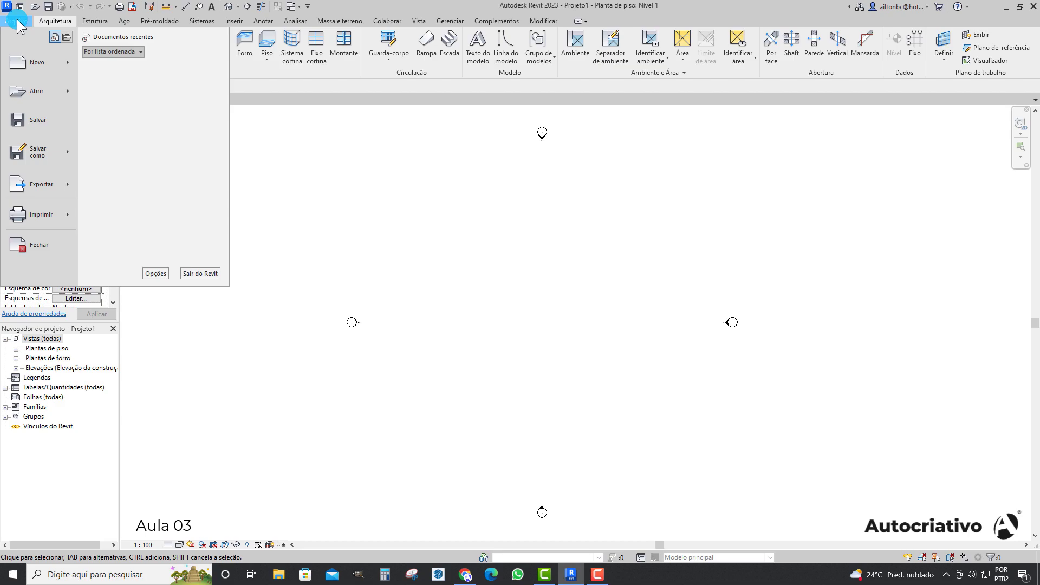
click(274, 133)
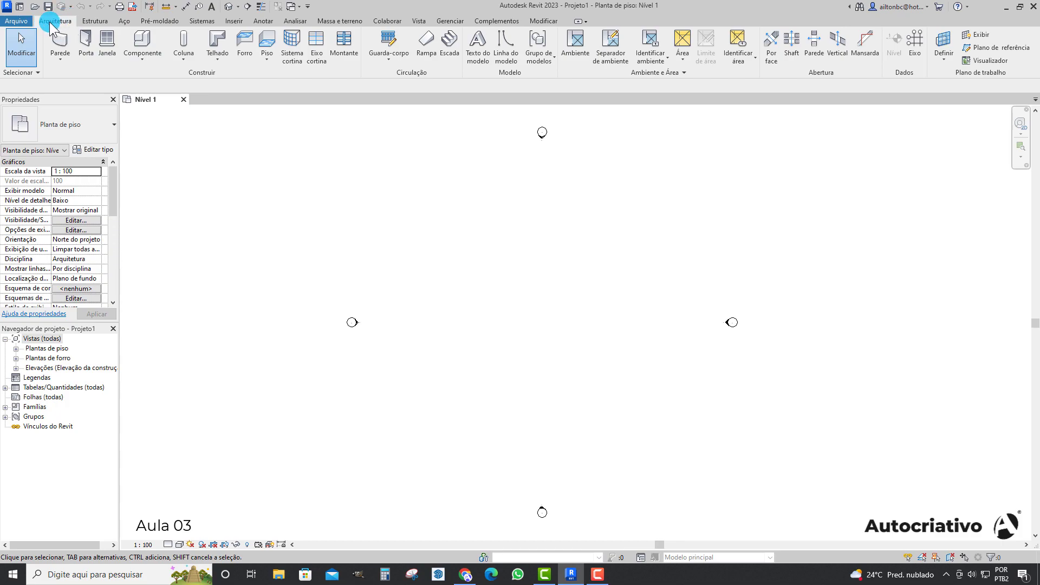
Examine the tool sets for structure, steel, precast, systems, inserting, annotating, analysis, massing and site, collaboration and views
click(96, 21)
click(126, 20)
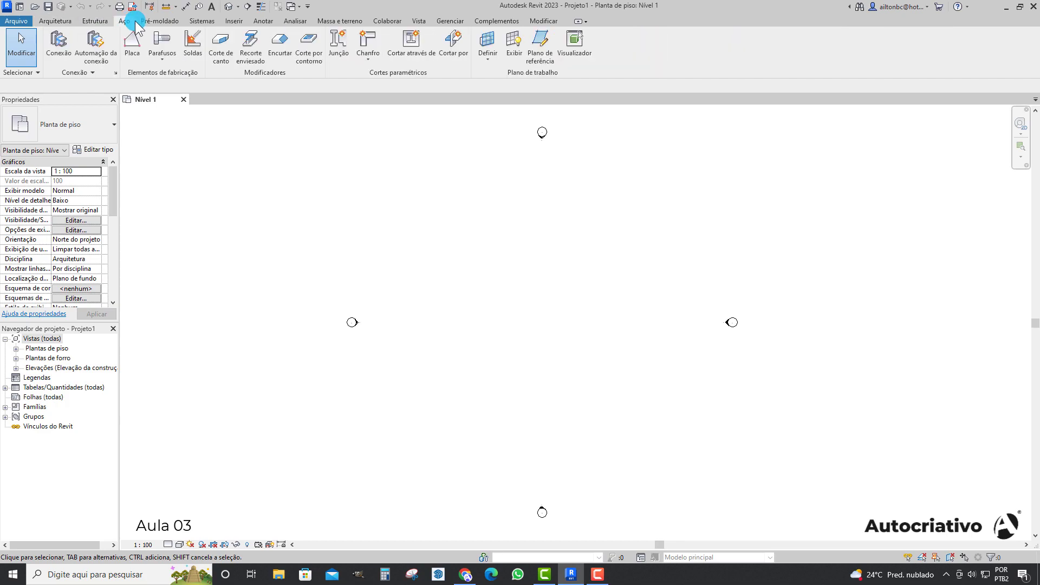
click(158, 21)
click(204, 22)
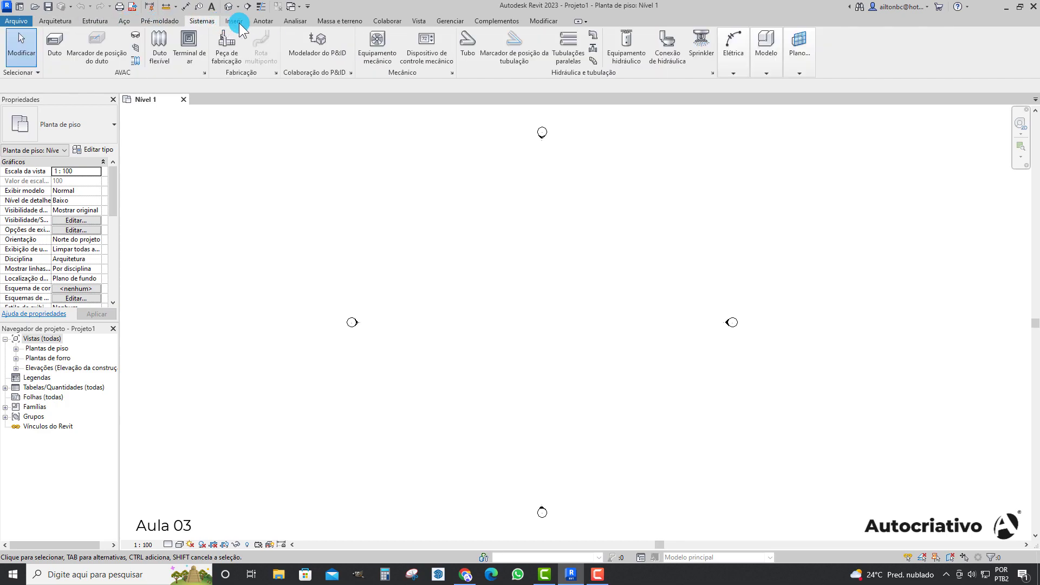
click(236, 22)
click(265, 21)
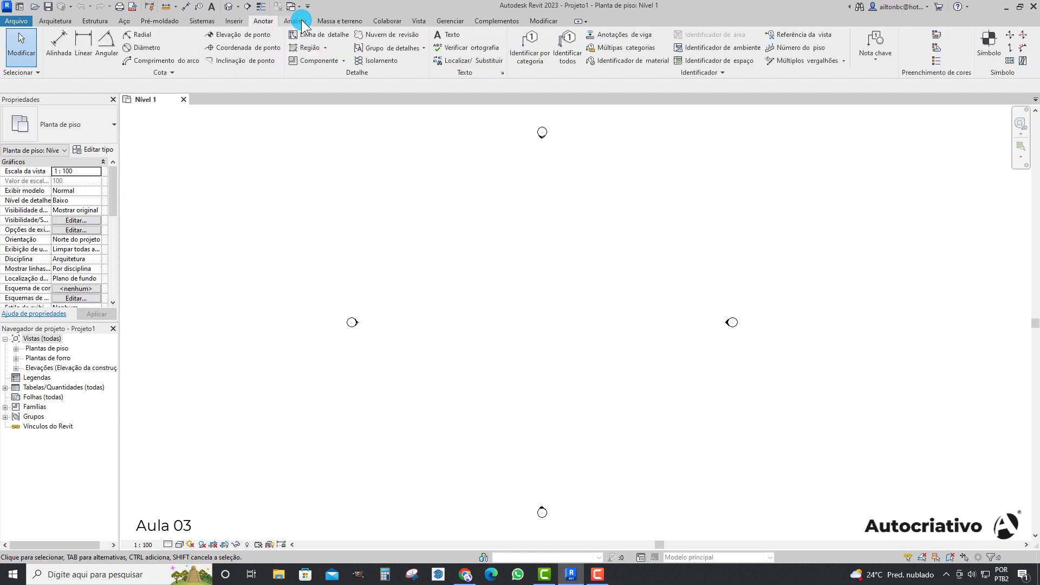
click(297, 21)
click(340, 21)
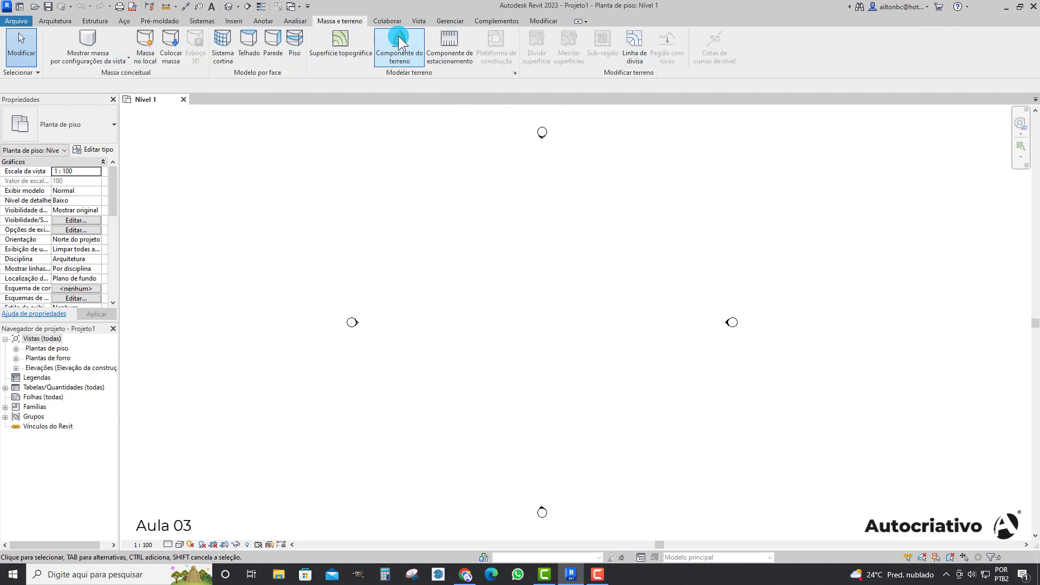
click(388, 21)
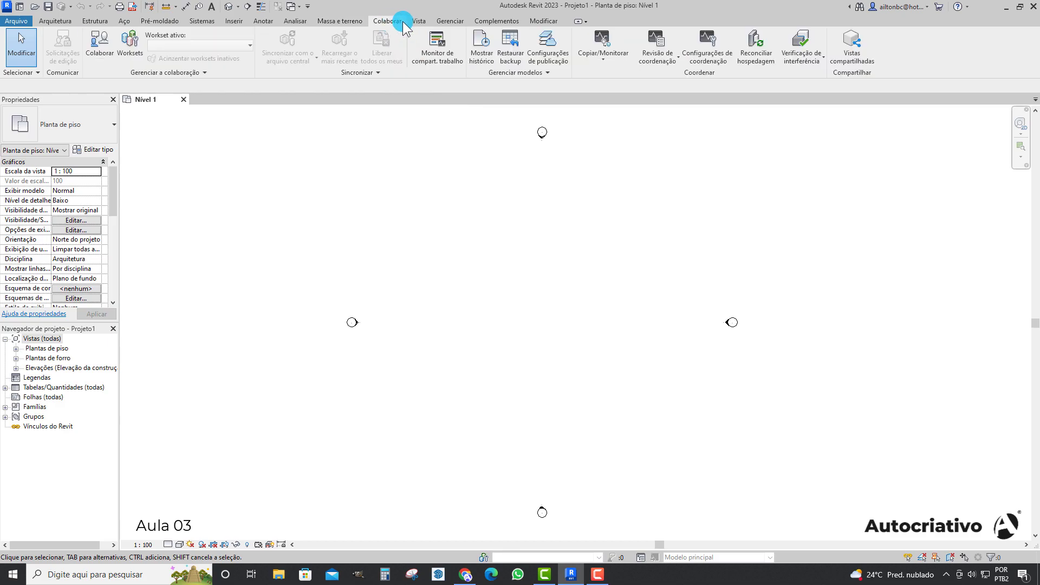
click(419, 22)
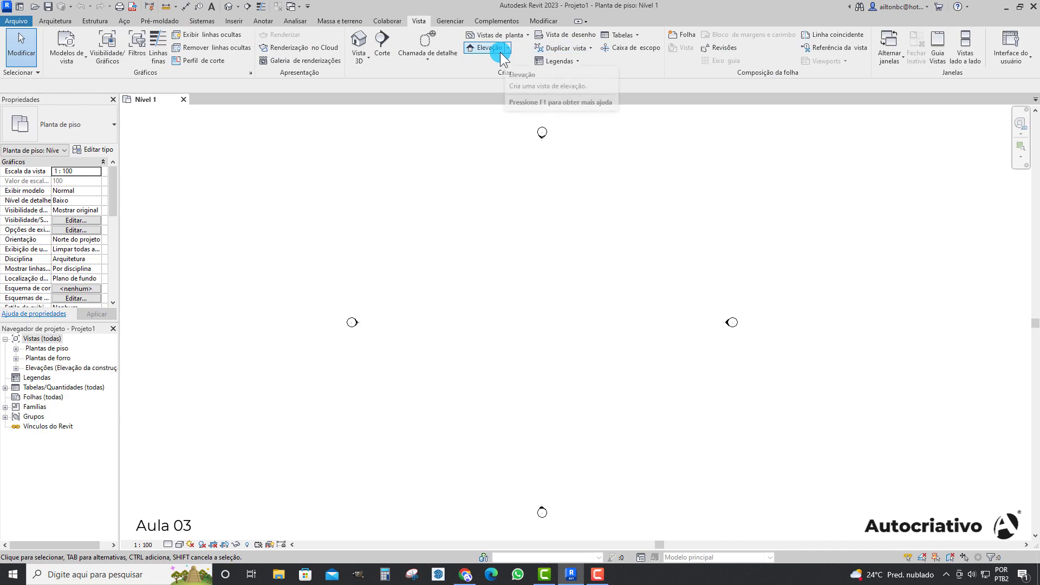
Review the steel, modify, add-in, manage, view, collaboration and annotation tools, ending with the architectural building, circulation, room and opening tools
click(123, 21)
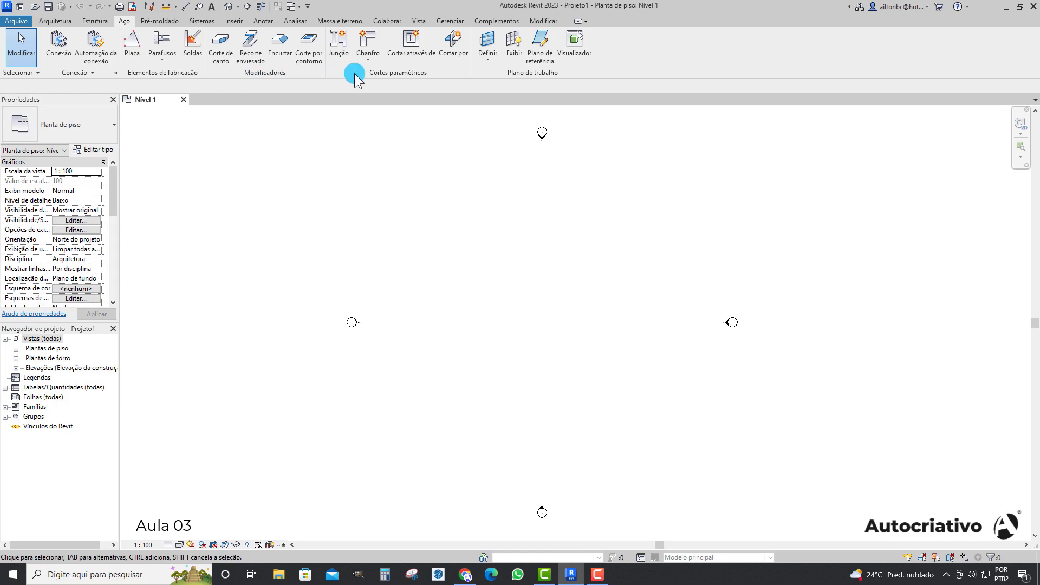
click(541, 20)
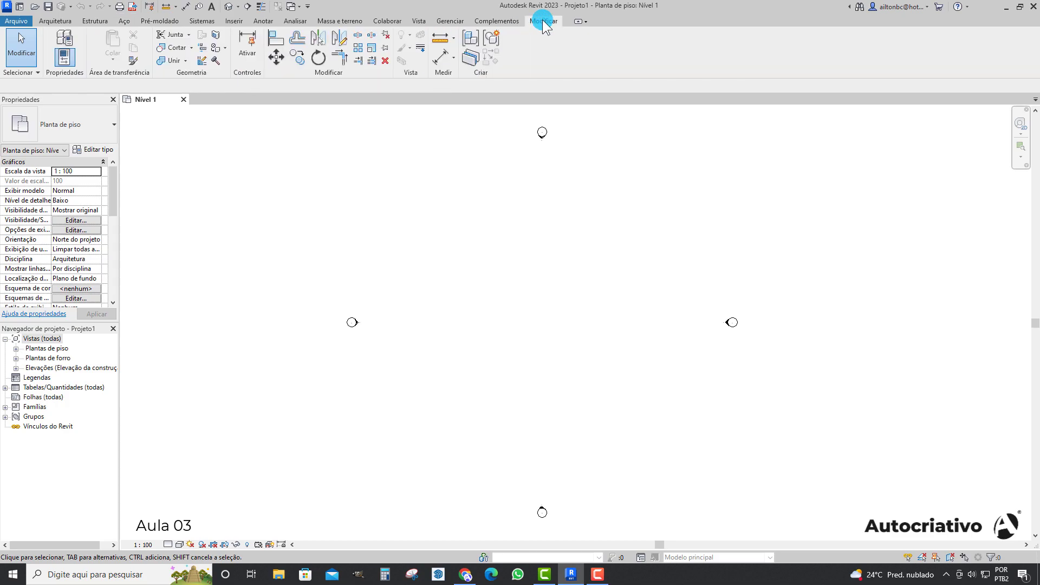
click(490, 23)
click(450, 22)
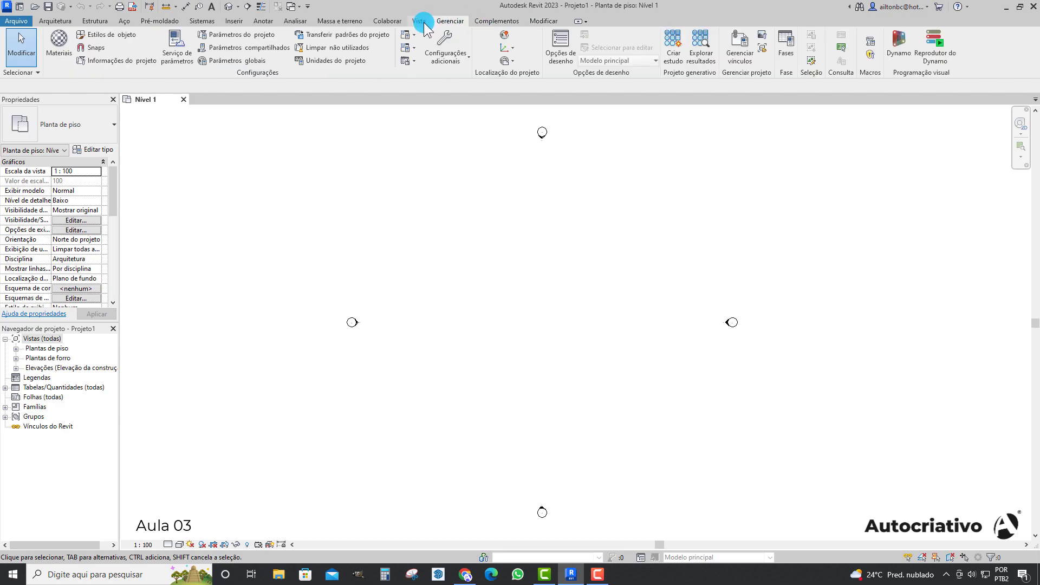
click(424, 22)
click(398, 21)
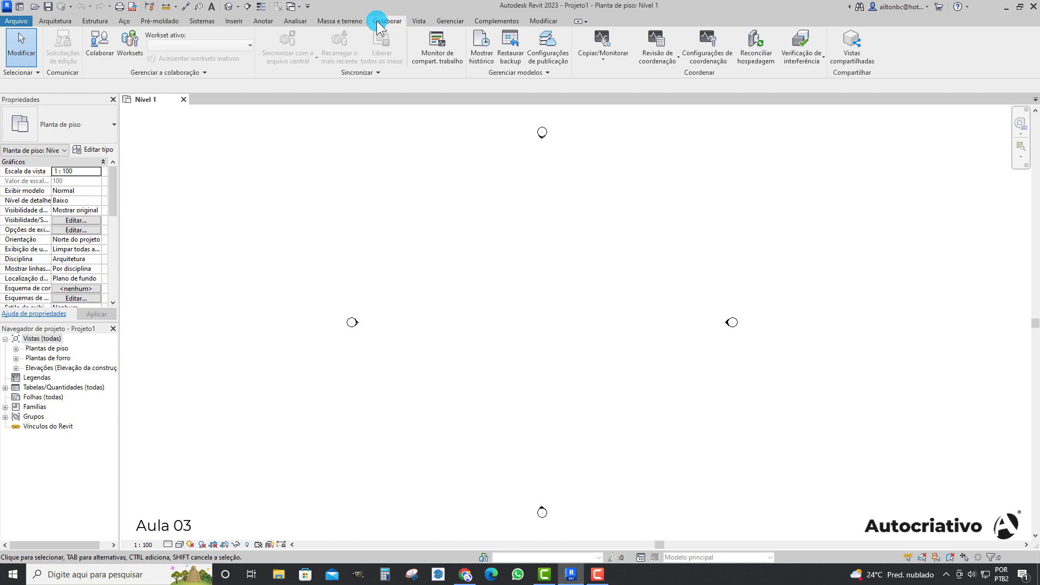
click(264, 22)
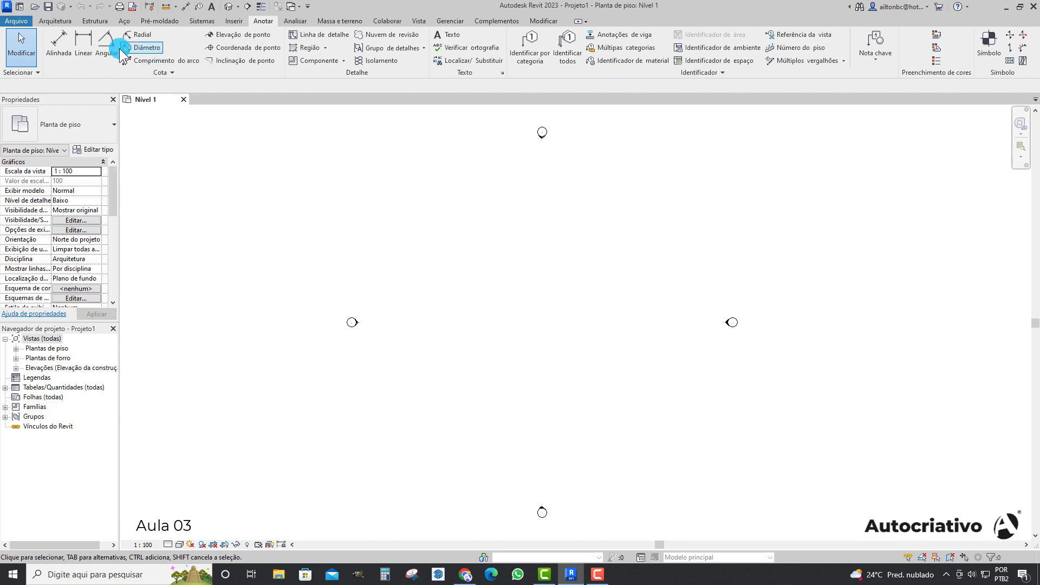
click(56, 22)
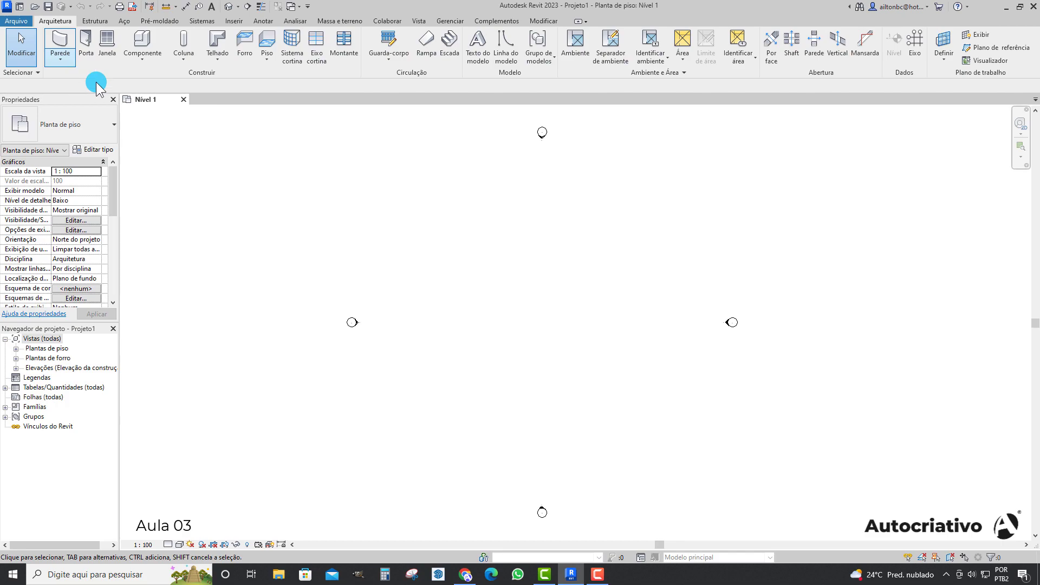
click(276, 171)
click(54, 23)
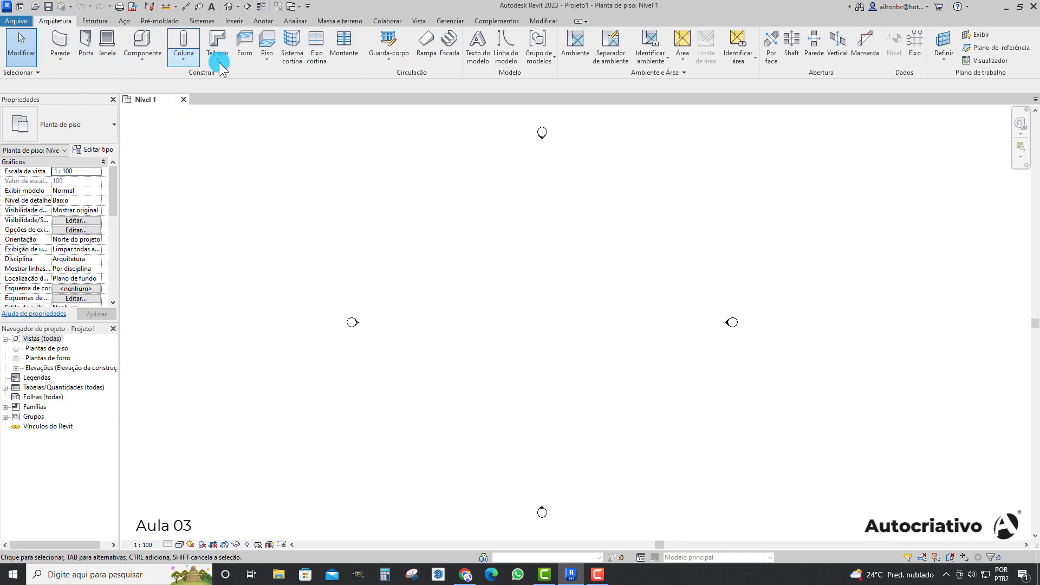
click(740, 54)
click(237, 185)
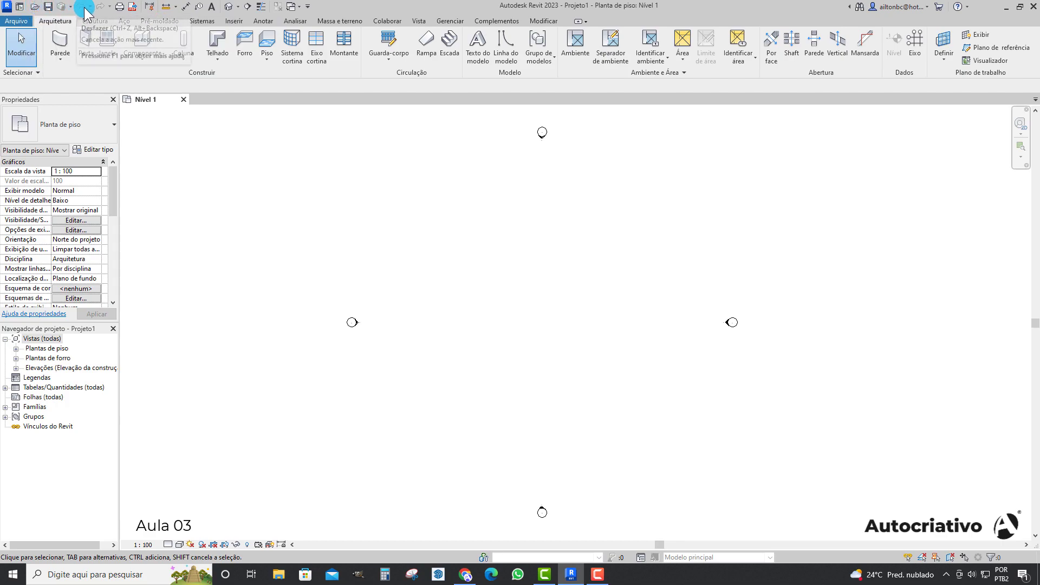
Examine the quick-access commands, including the two measuring options and the list of commands that can be shown or hidden
click(539, 271)
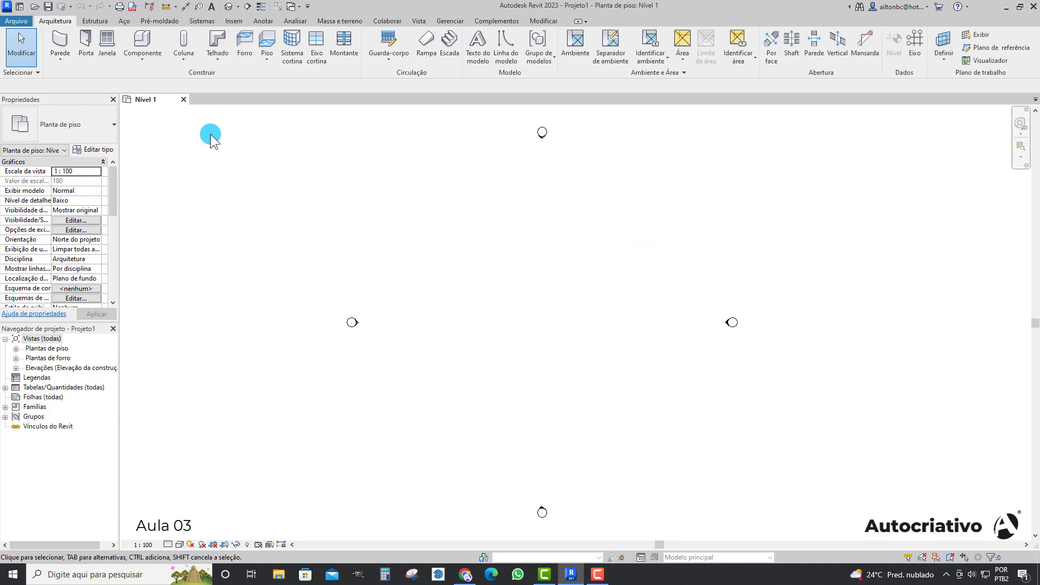
click(175, 8)
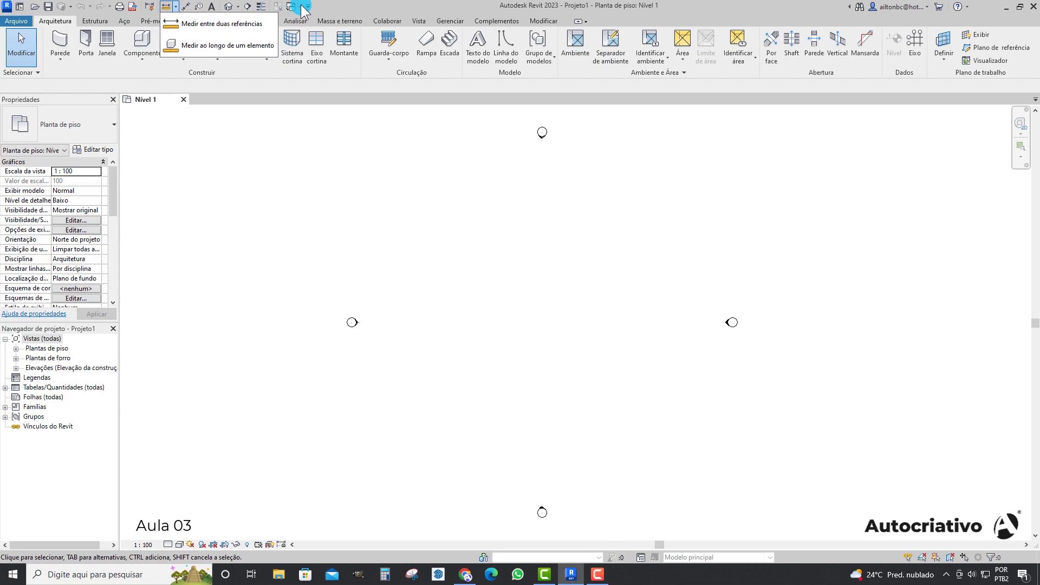
click(358, 5)
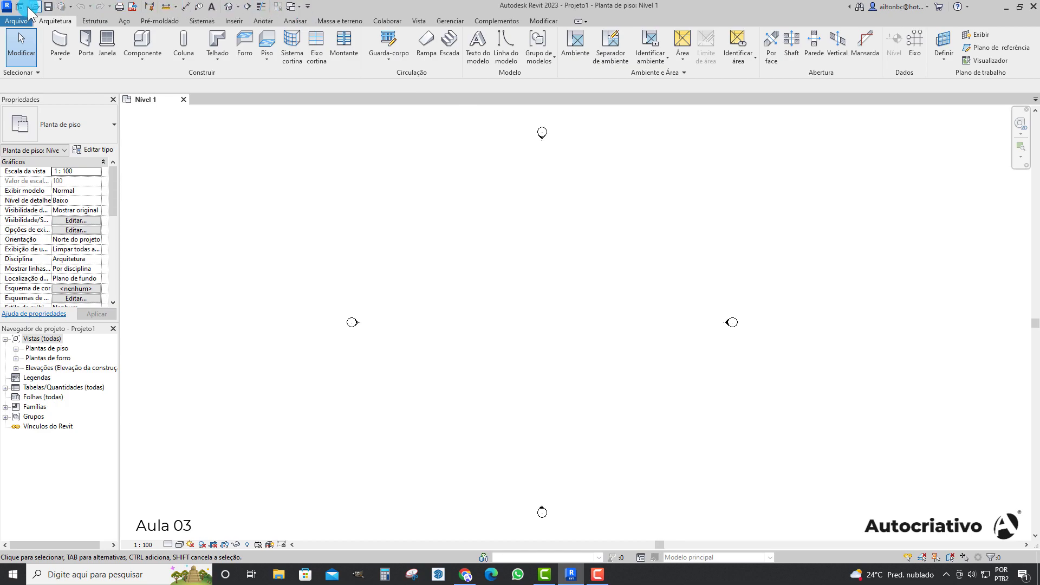
click(308, 6)
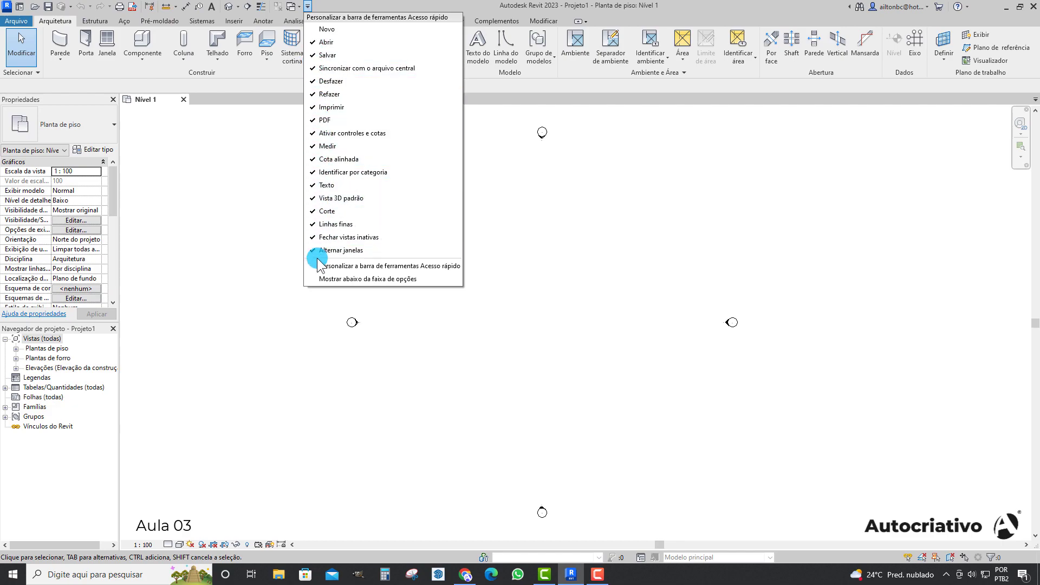
click(541, 300)
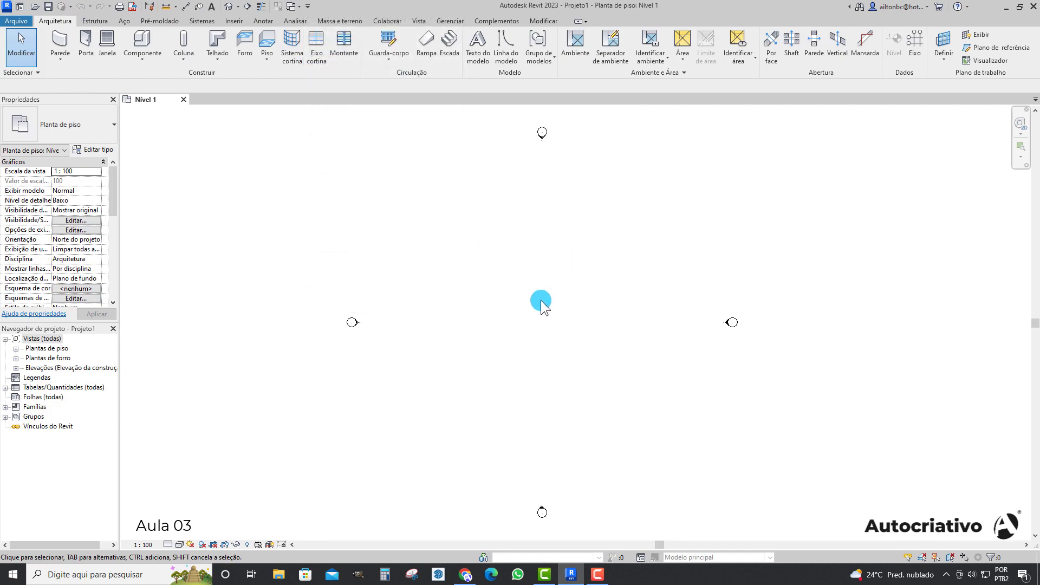
Close the Nível 1 floor plan to return to the start page, and look over its Modelos and Famílias sections
click(184, 99)
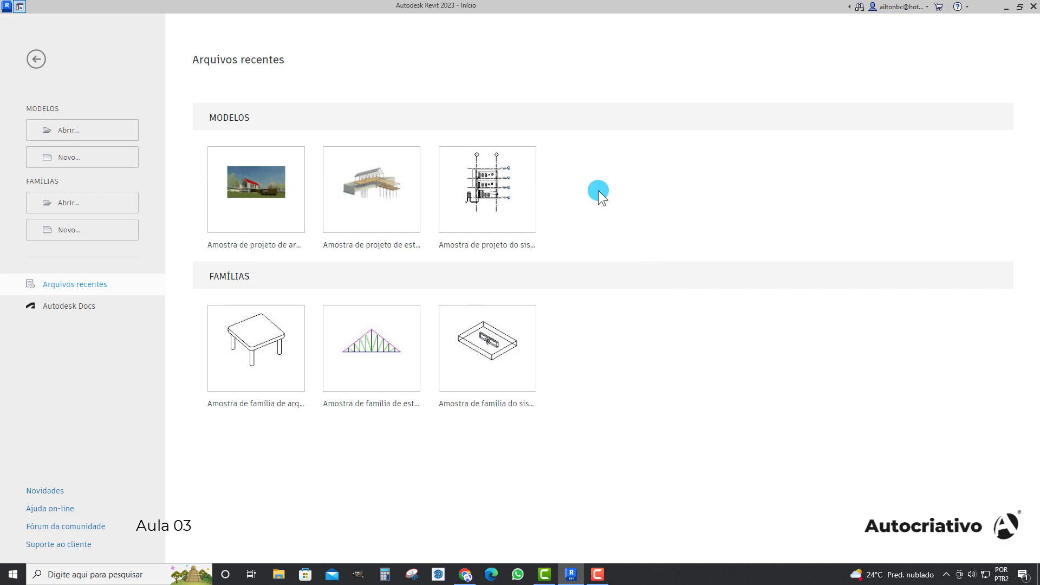
drag(211, 118, 255, 116)
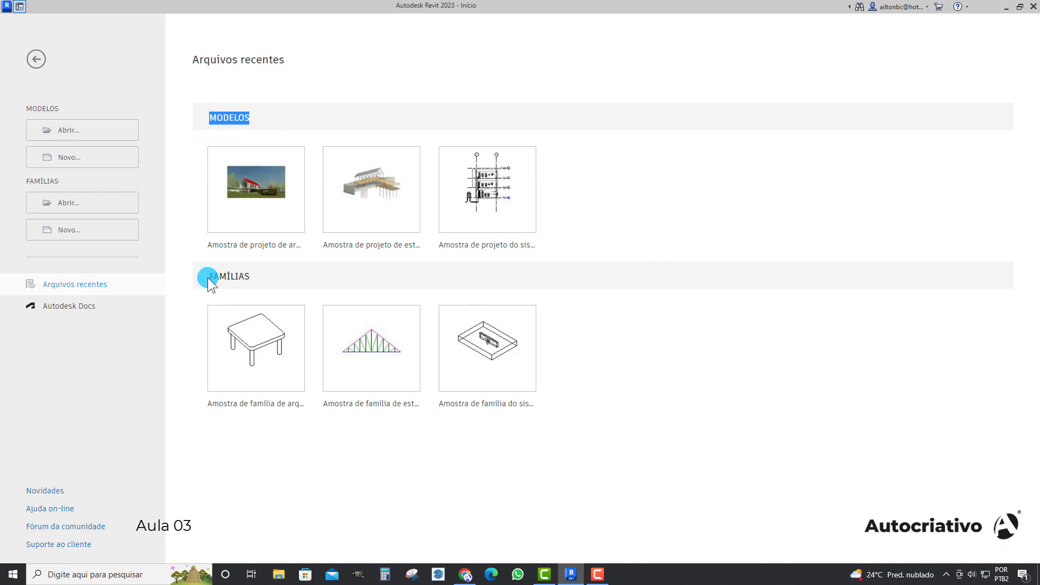
drag(209, 280, 251, 274)
click(178, 195)
click(210, 115)
drag(216, 116, 255, 117)
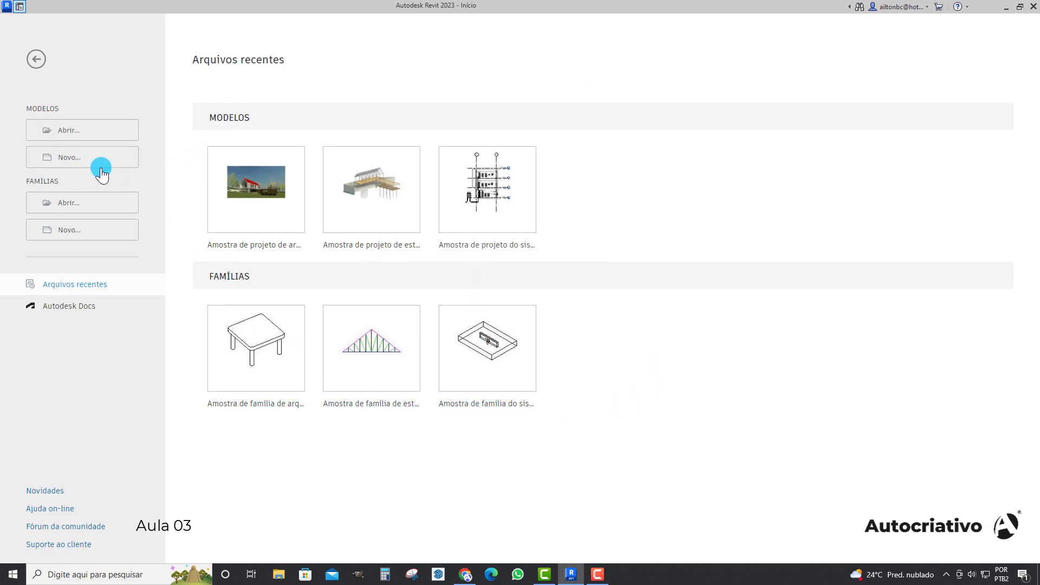
Create a new project from the Modelo de construção template, keeping Projeto as the type to create
click(73, 157)
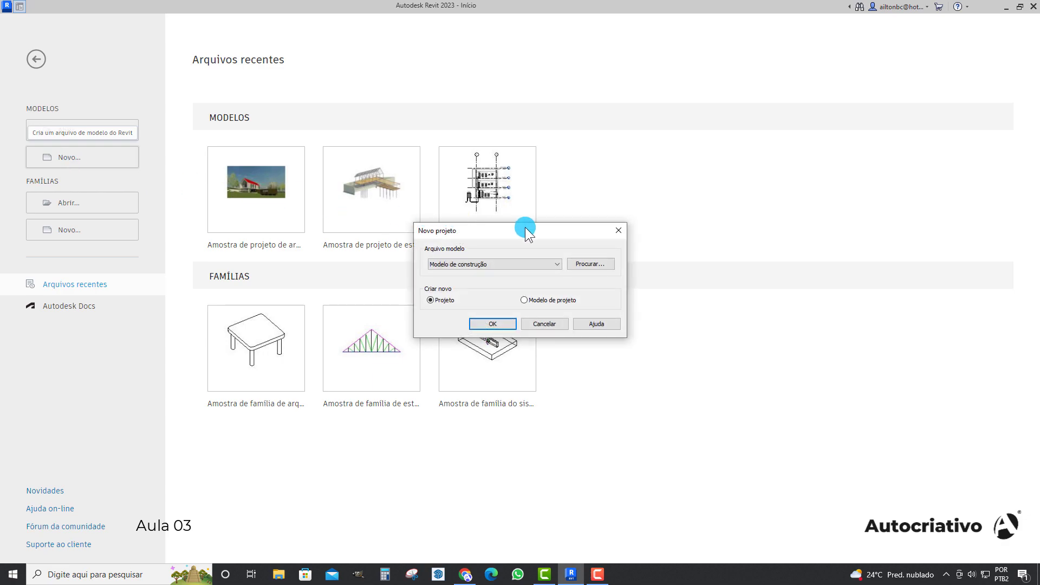
drag(526, 227, 529, 233)
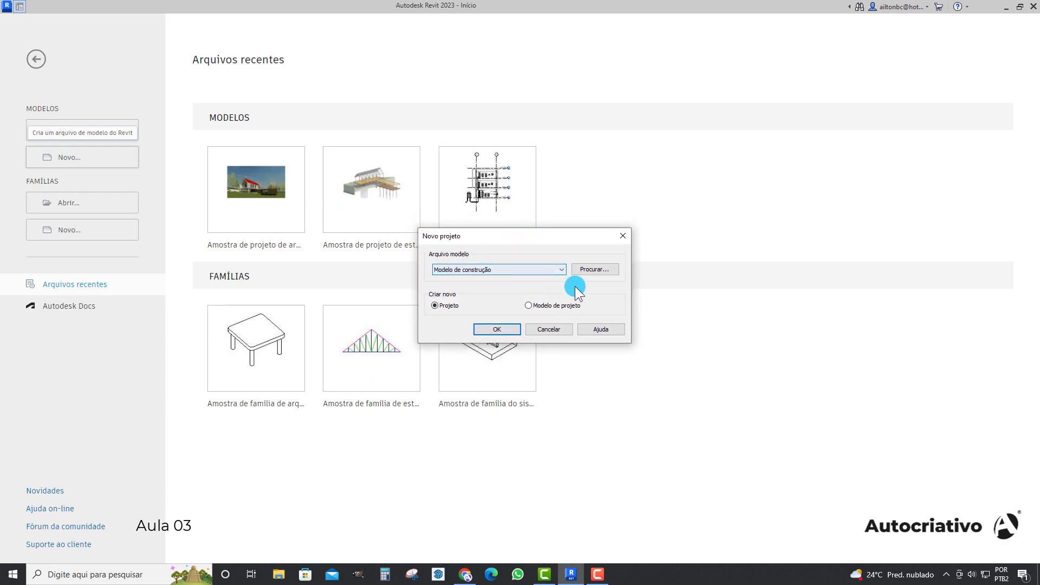
click(561, 272)
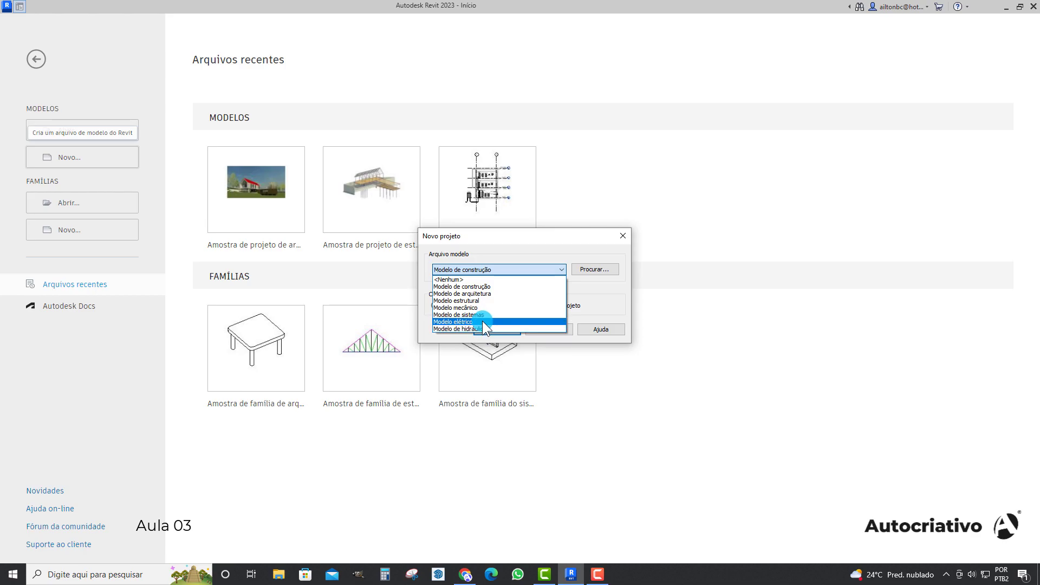
click(479, 287)
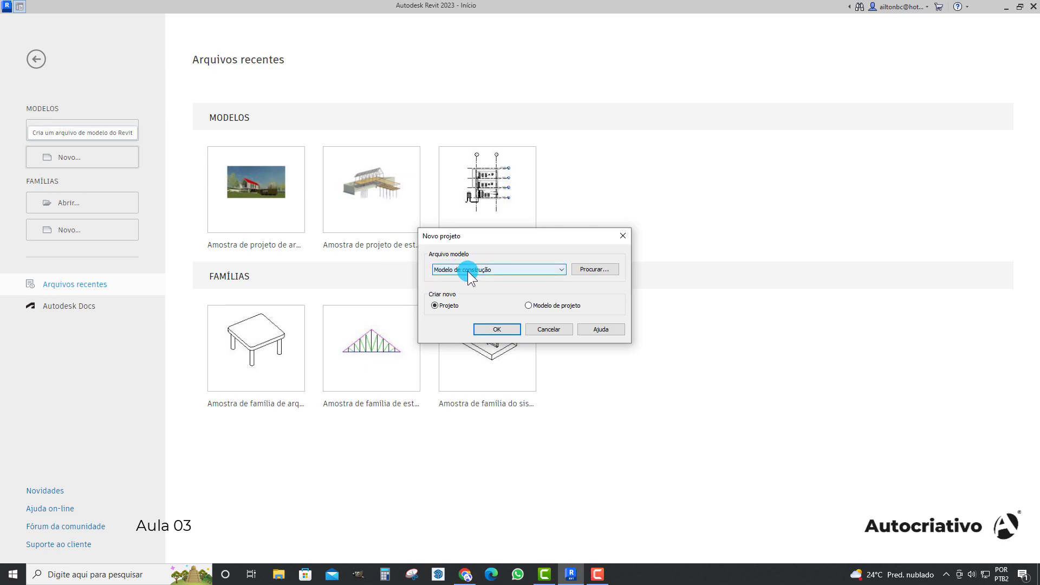
click(555, 269)
click(560, 269)
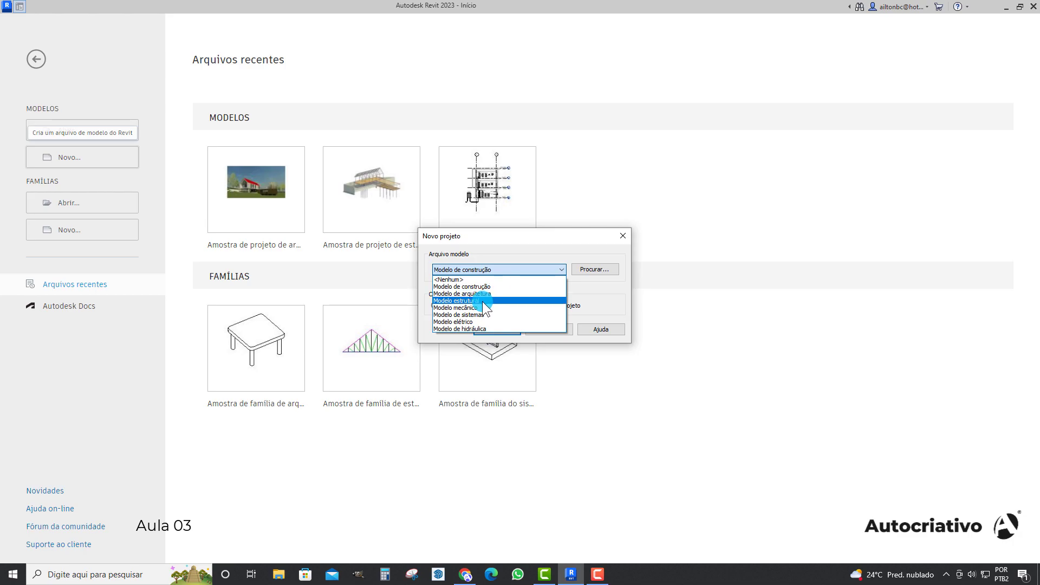
click(486, 286)
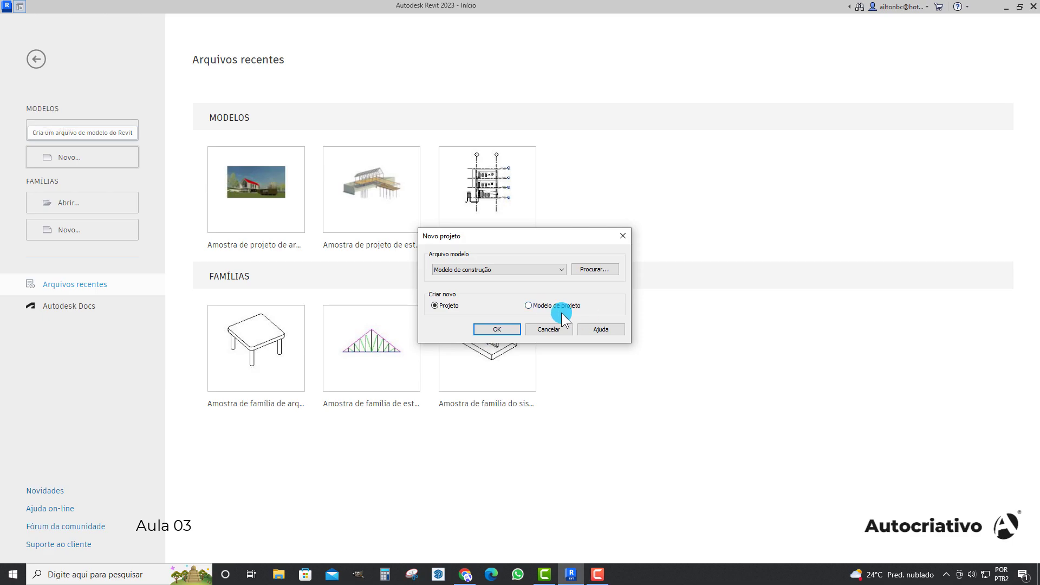
click(494, 330)
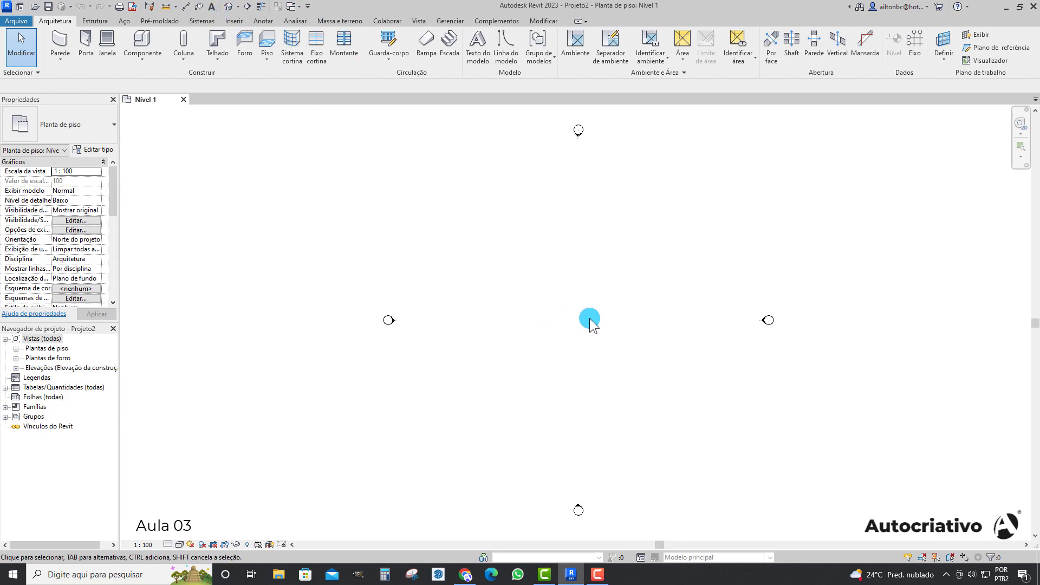
Draw a horizontal Genérico - 200 mm wall about 4000 mm long in the middle of the Nível 1 floor plan
middle_drag(602, 295, 609, 340)
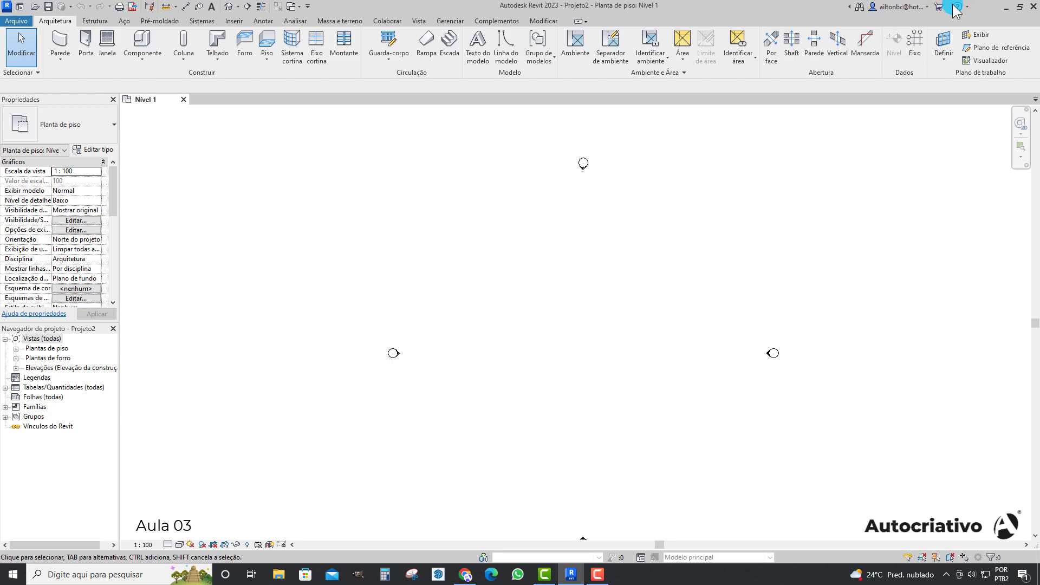
middle_drag(568, 329, 566, 310)
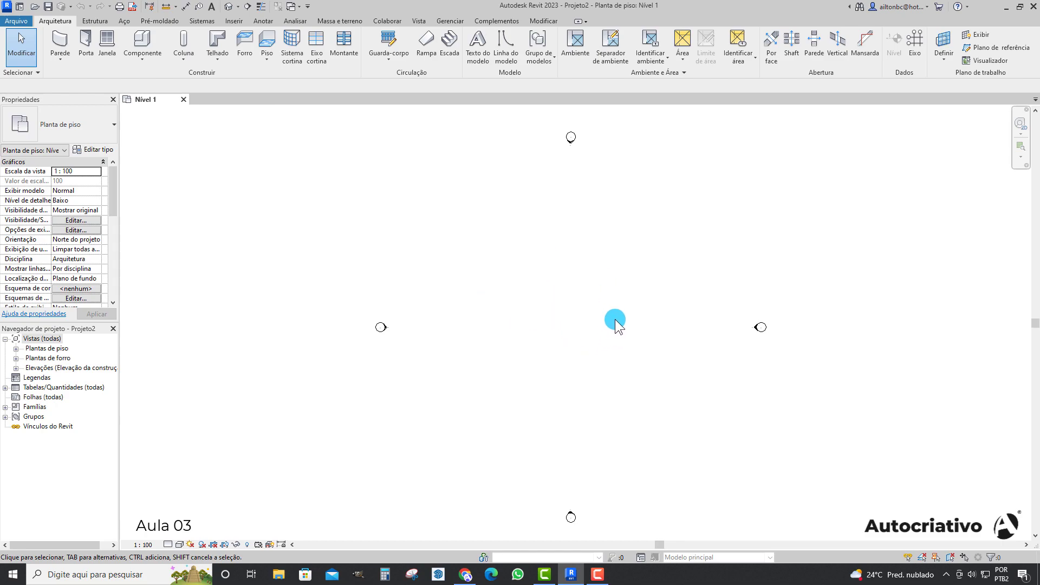
mouse_move(574, 315)
middle_down()
mouse_move(578, 301)
mouse_move(583, 322)
middle_up()
click(60, 46)
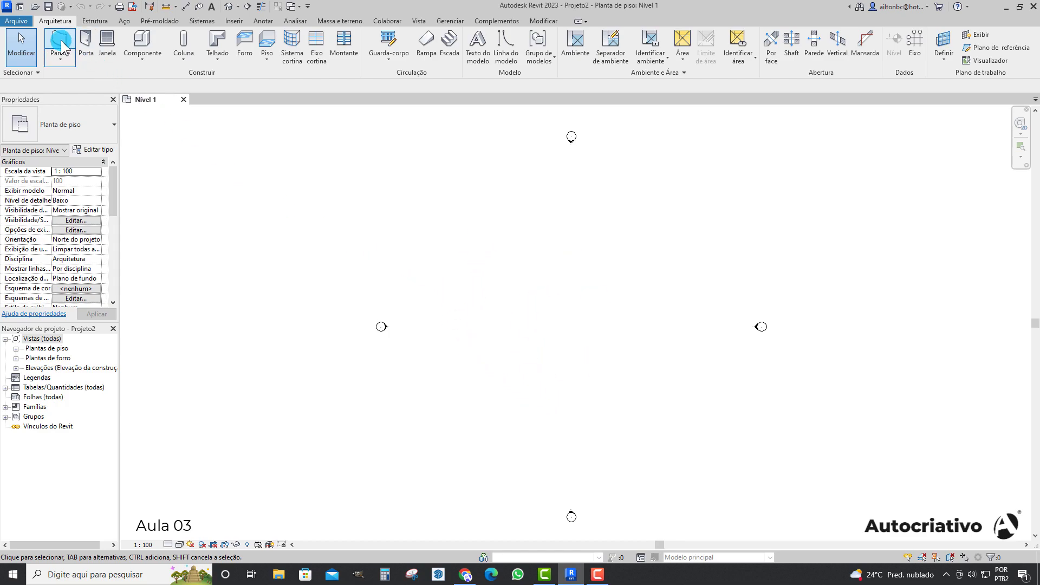
click(531, 324)
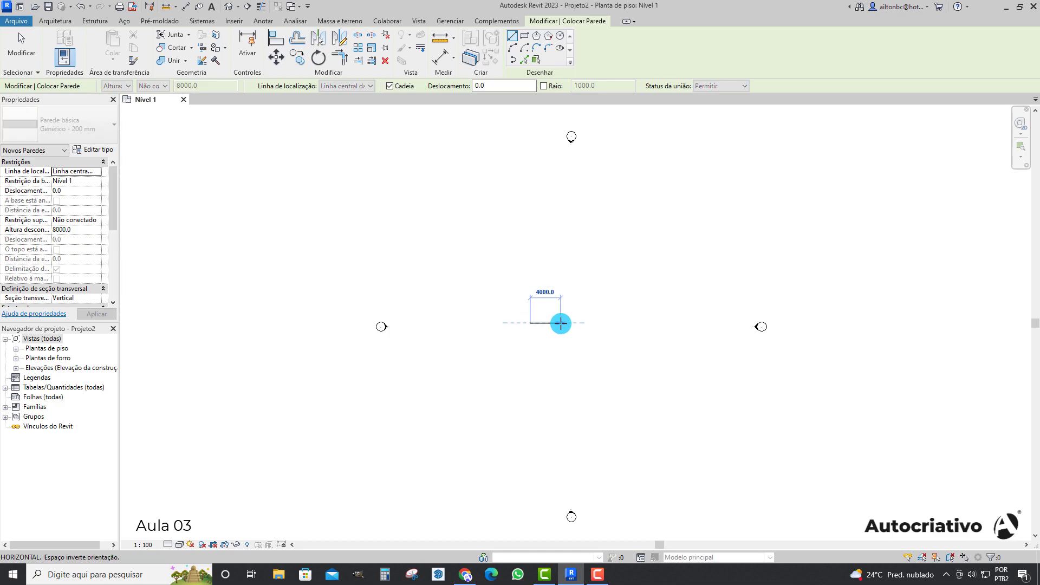
click(562, 324)
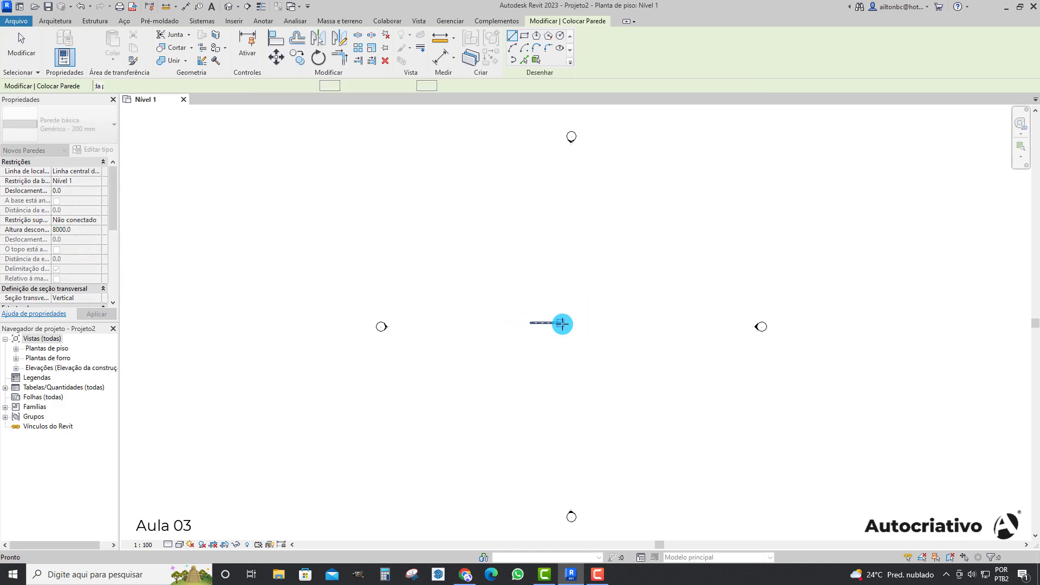
key(Escape)
key(Escape)
Try to close the Nível 1 view and cancel instead of answering whether to save the project
scroll(548, 330, up, 6)
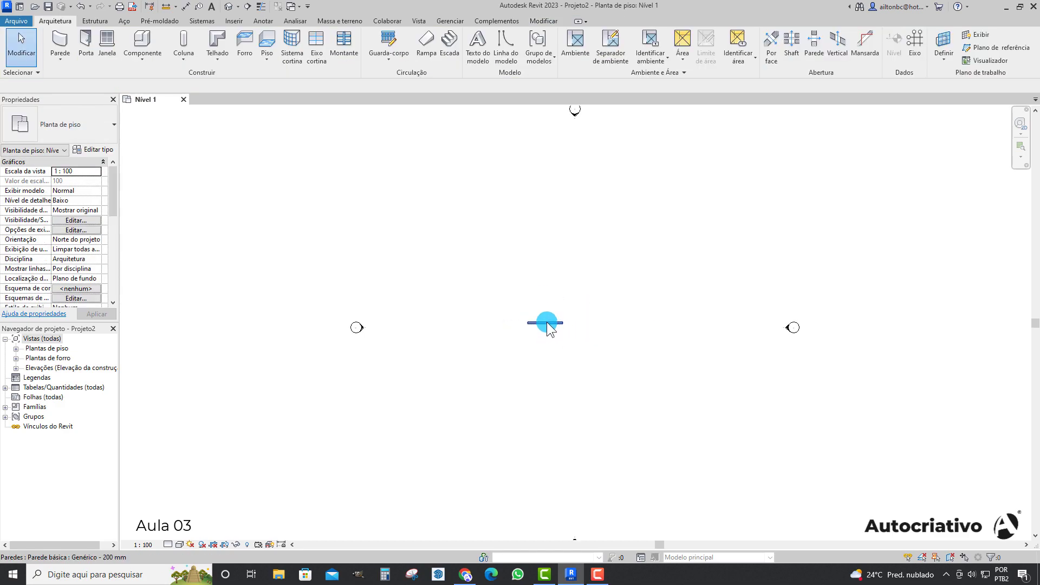
scroll(547, 331, up, 3)
scroll(547, 224, down, 5)
scroll(547, 226, down, 2)
middle_drag(543, 186, 557, 295)
scroll(558, 294, up, 1)
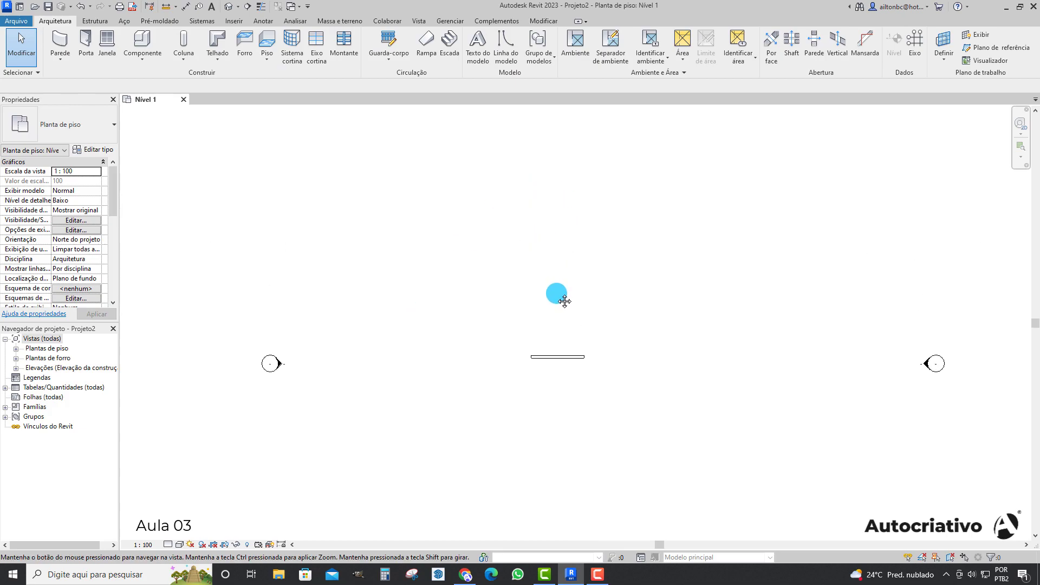
click(184, 100)
drag(505, 229, 567, 250)
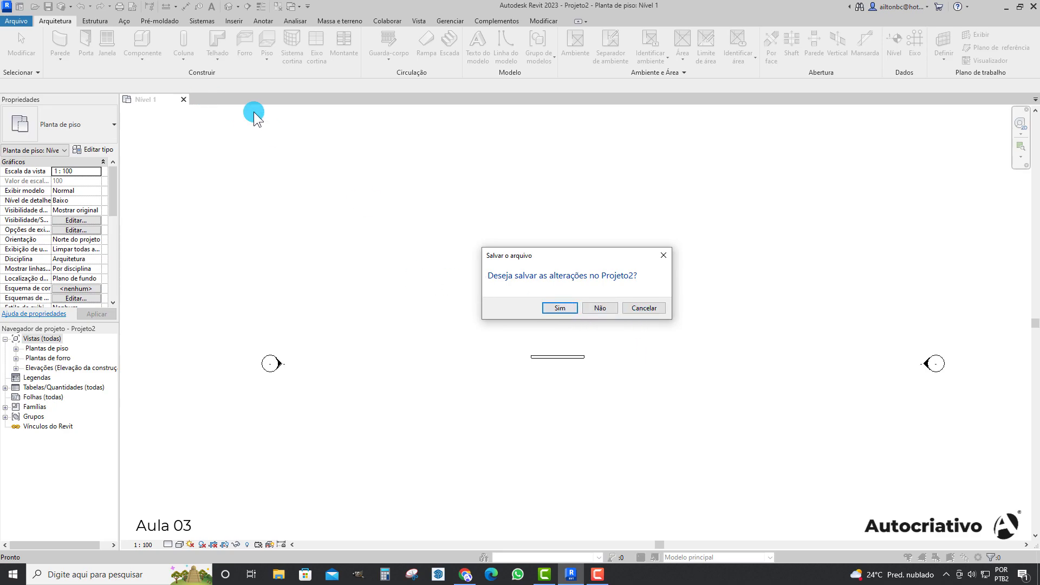
click(641, 309)
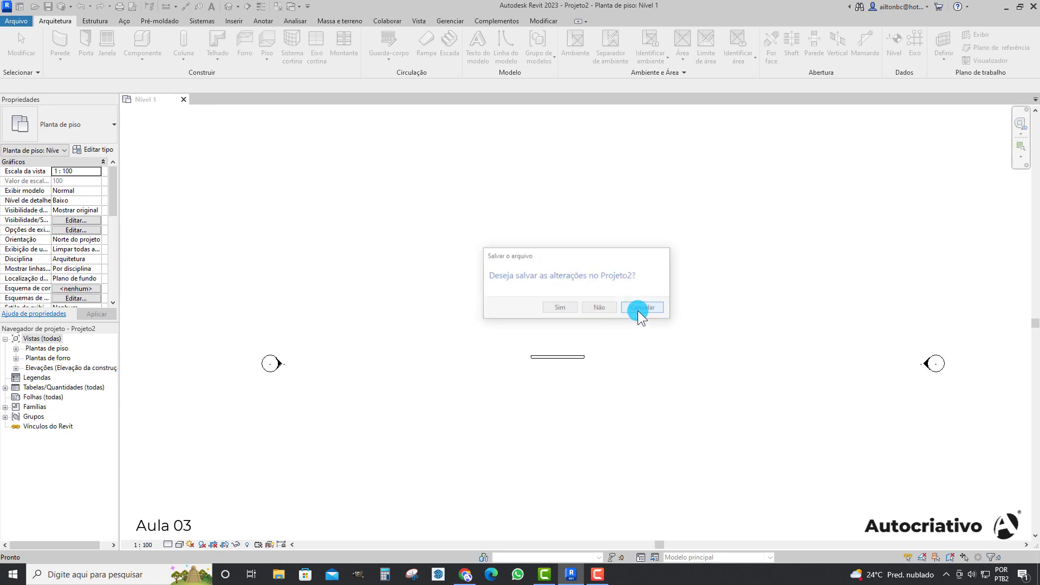
Delete the wall from the floor plan and try closing Nível 1 again, cancelling without a save decision
drag(631, 396, 500, 322)
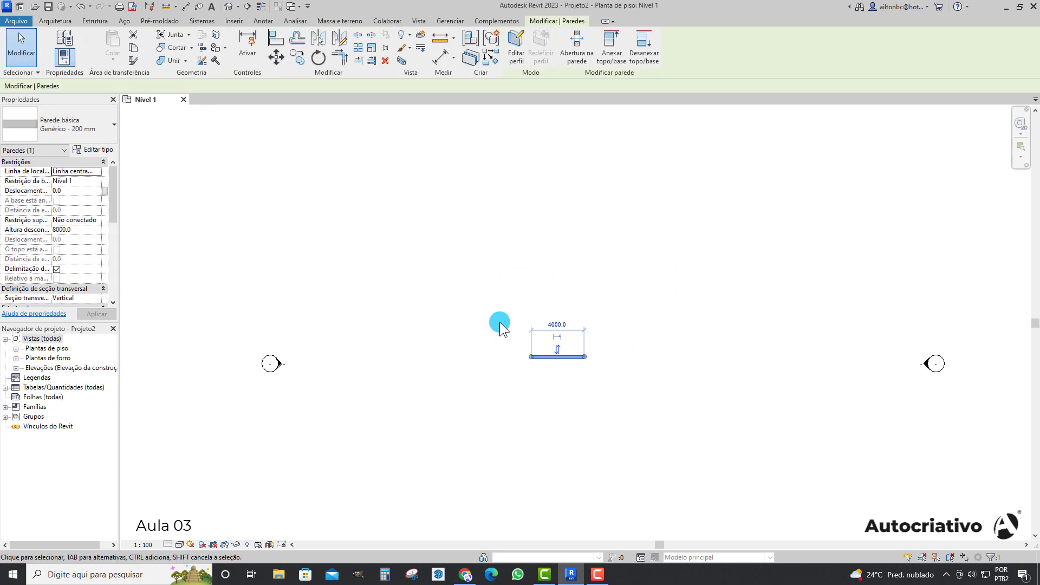
key(Delete)
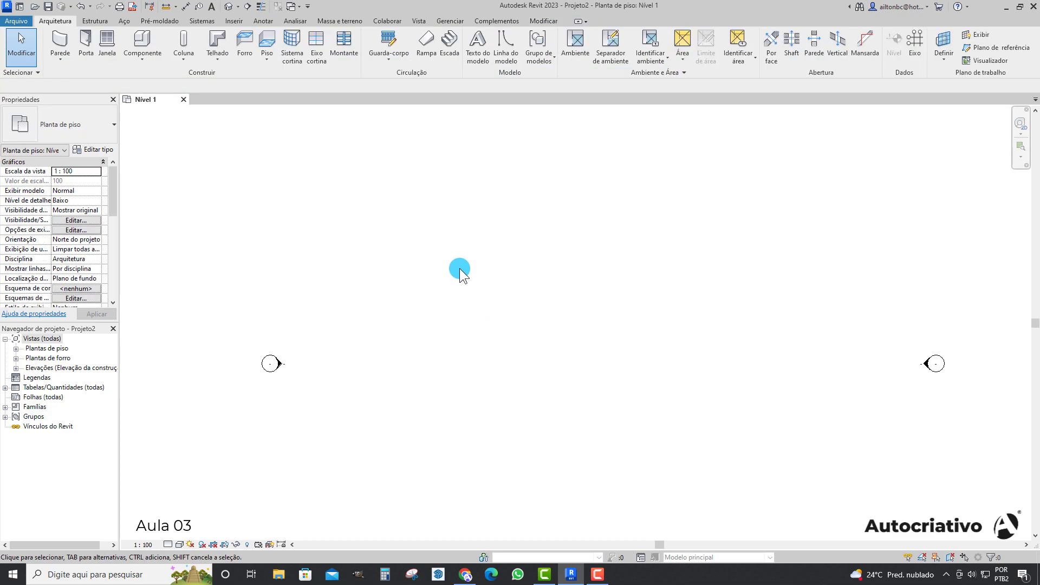
click(184, 100)
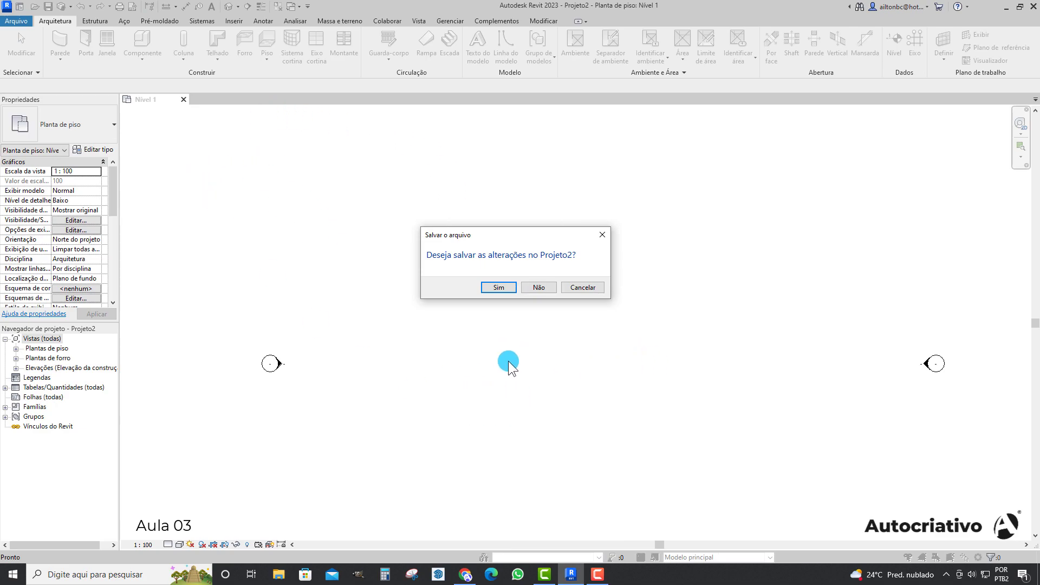
click(581, 288)
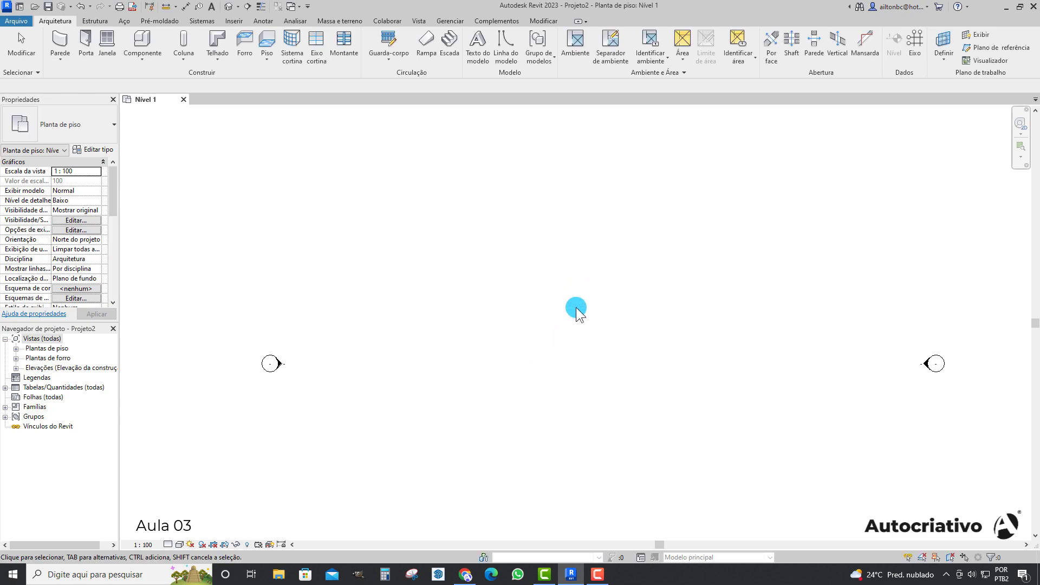
middle_drag(575, 333, 569, 328)
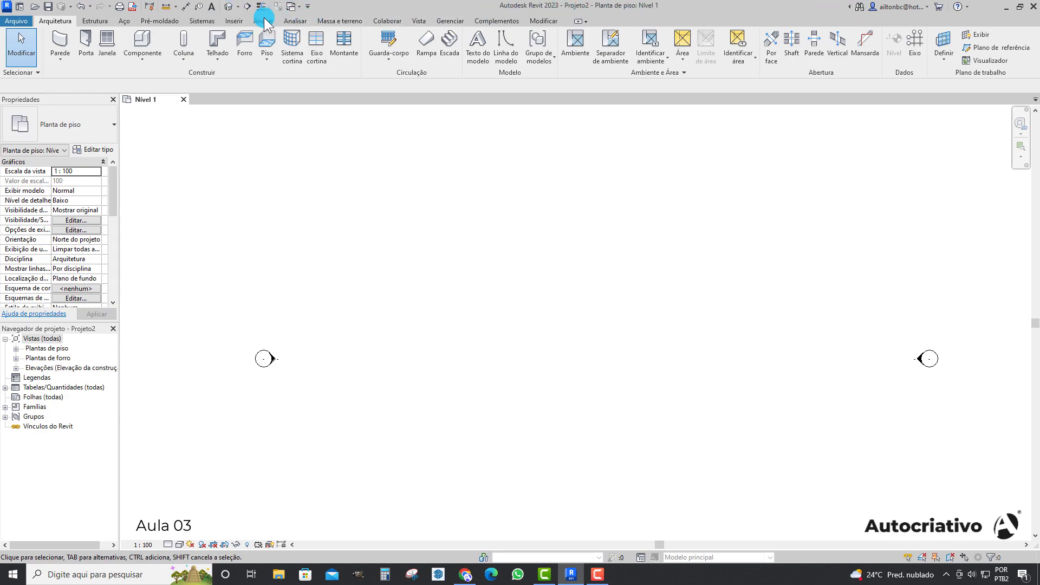
scroll(504, 290, down, 3)
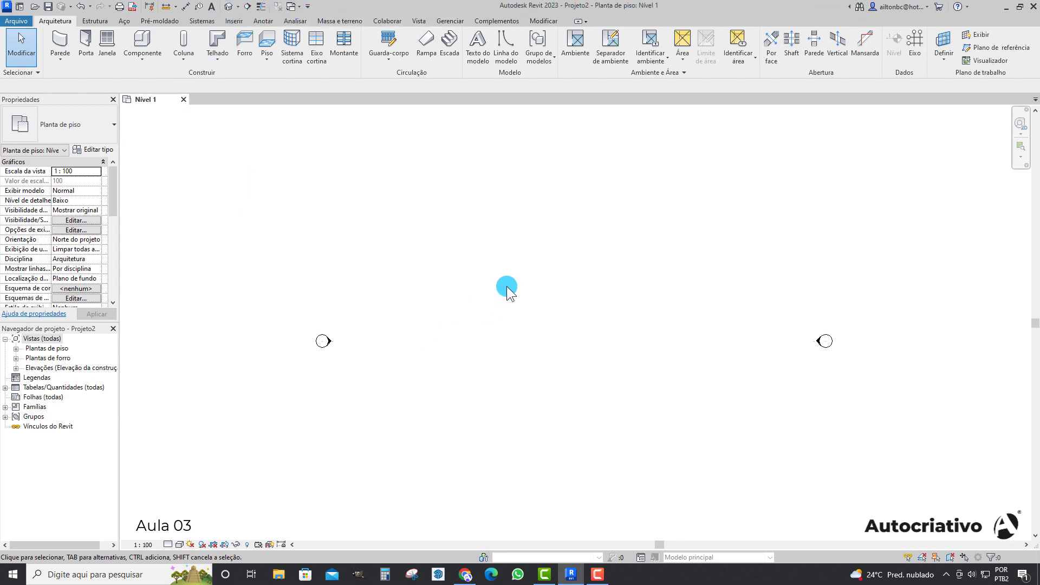
scroll(537, 295, up, 1)
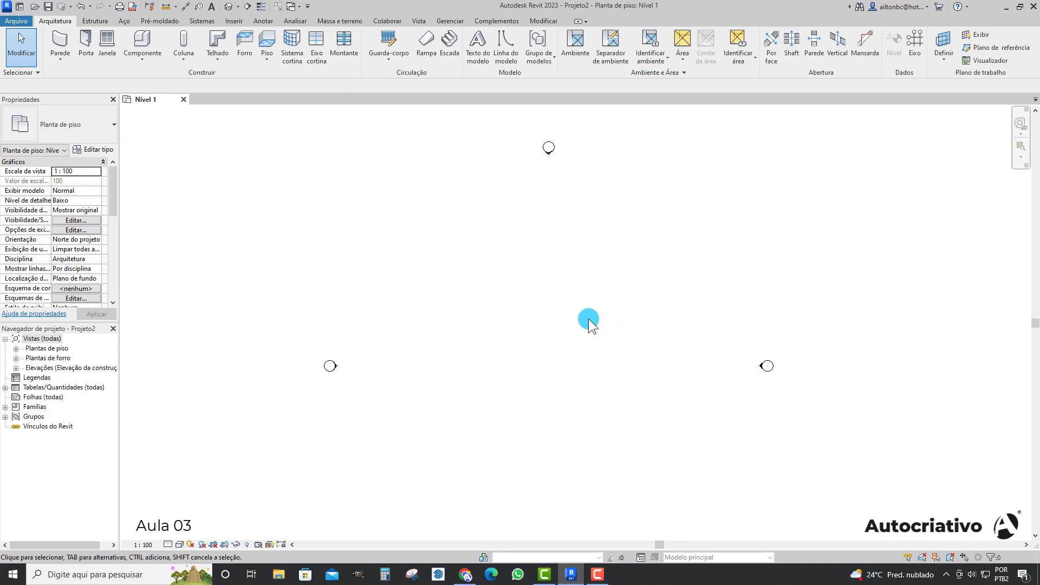
middle_drag(539, 351, 549, 301)
scroll(548, 301, down, 2)
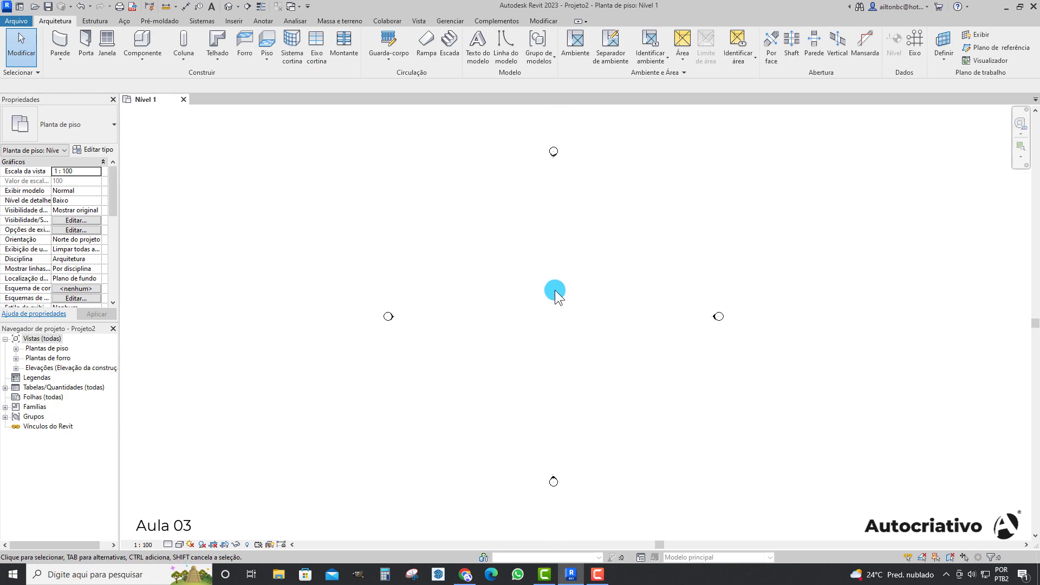
Compare the architectural building tools with the structural tools such as beams, walls, columns, foundations and reinforcement
click(124, 21)
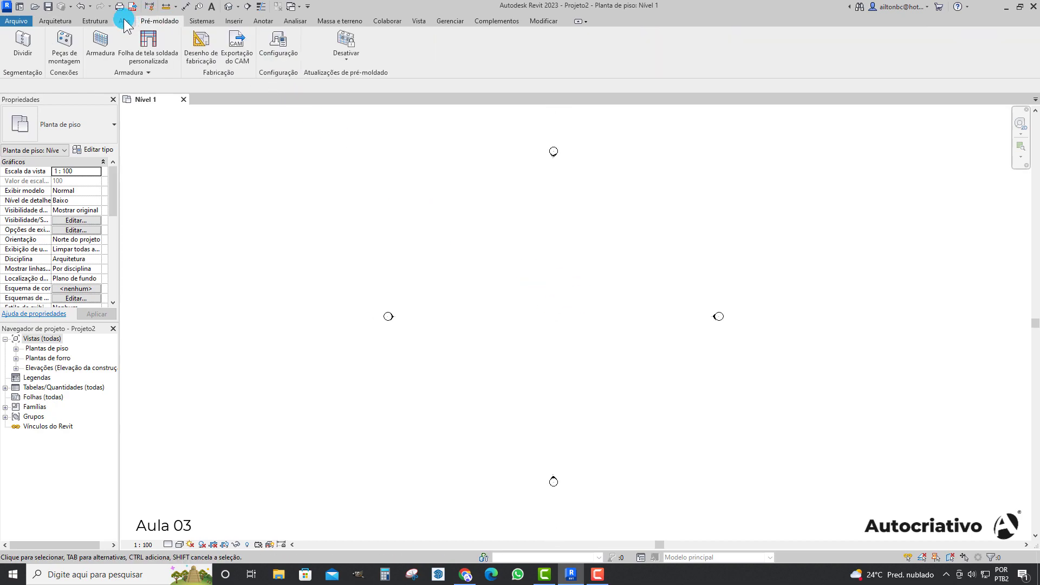
click(97, 21)
click(52, 21)
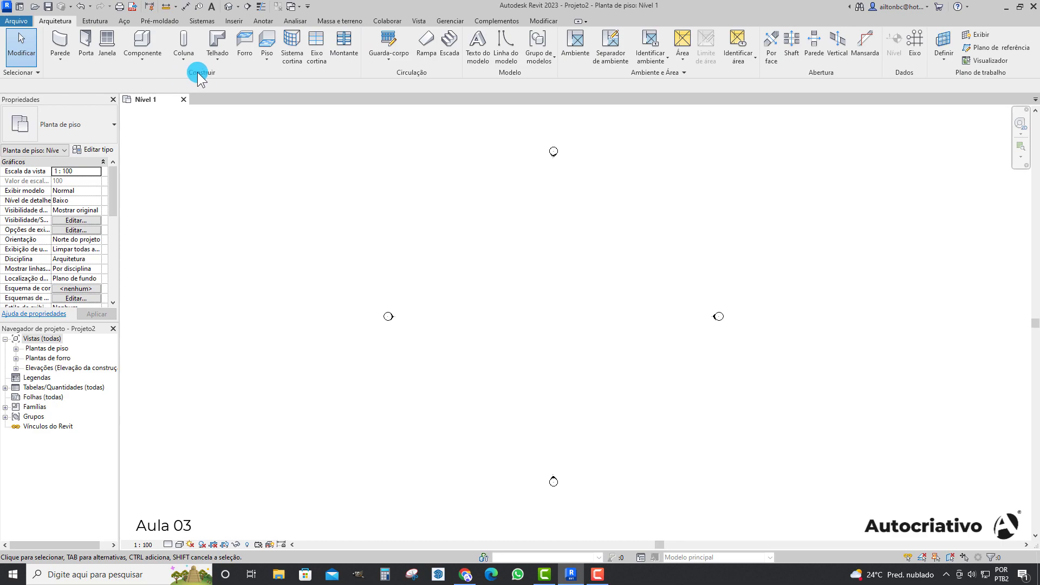
click(94, 22)
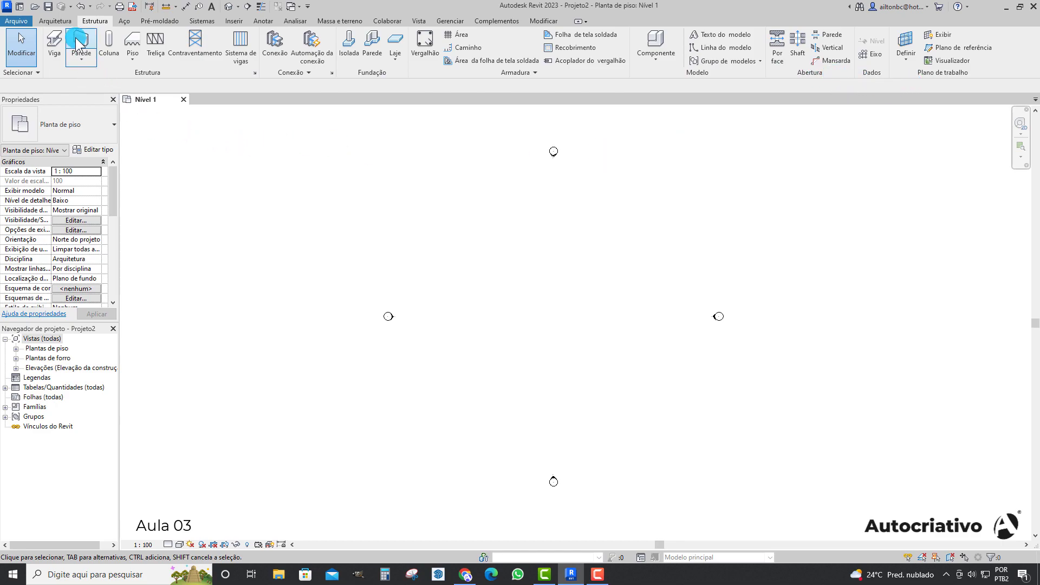
click(56, 21)
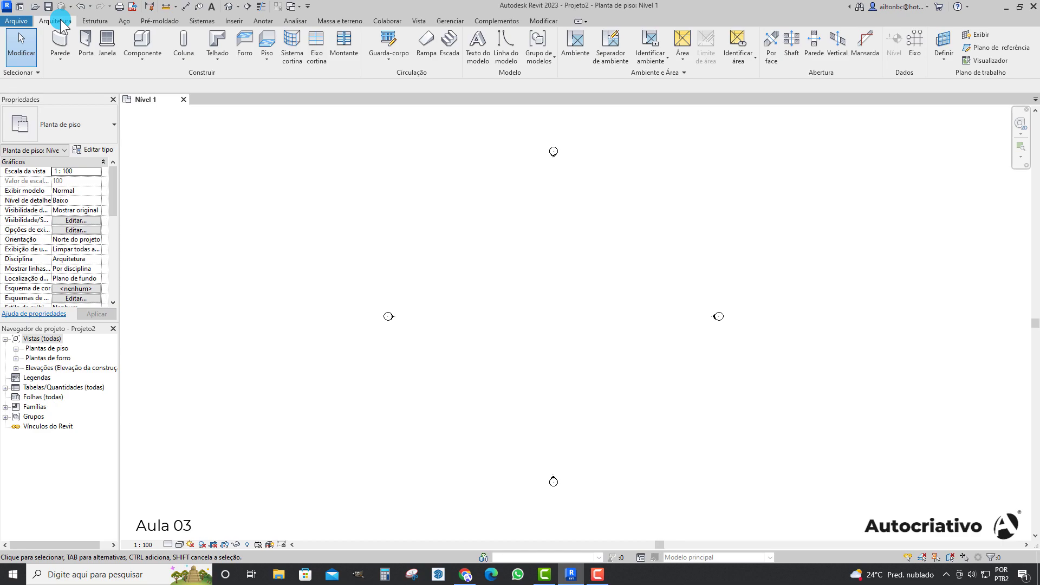
Examine the structure, steel and precast tool sets, including connections, fabrication elements, parametric cuts and precast reinforcement
click(208, 23)
click(162, 22)
click(126, 21)
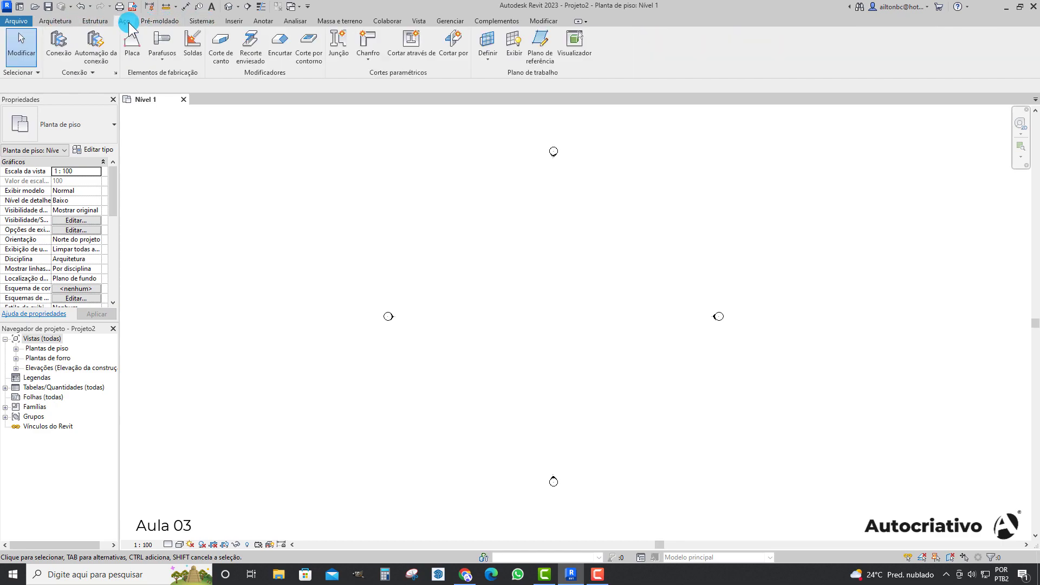
click(98, 20)
click(122, 21)
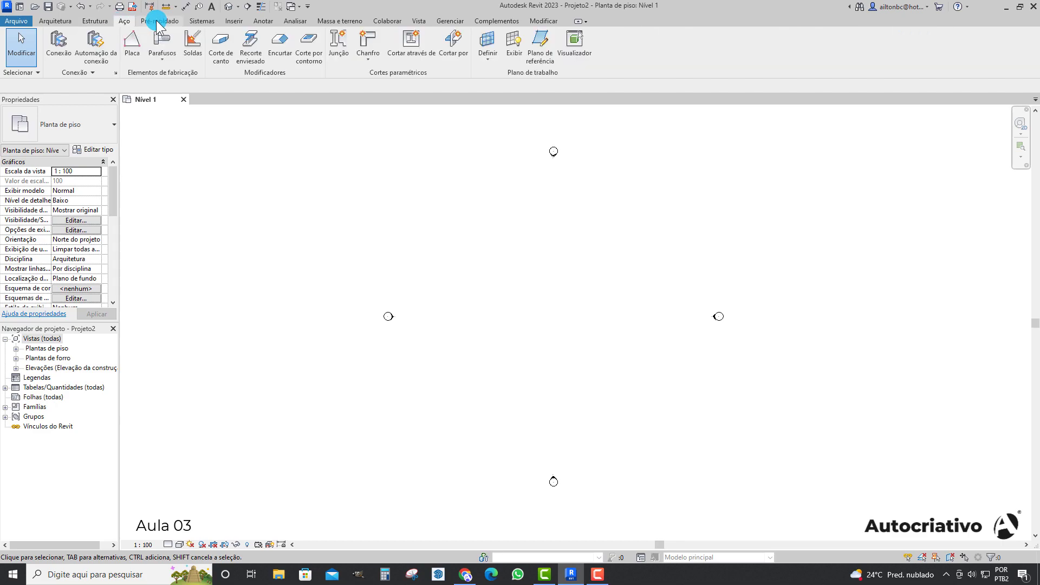
click(157, 21)
click(124, 20)
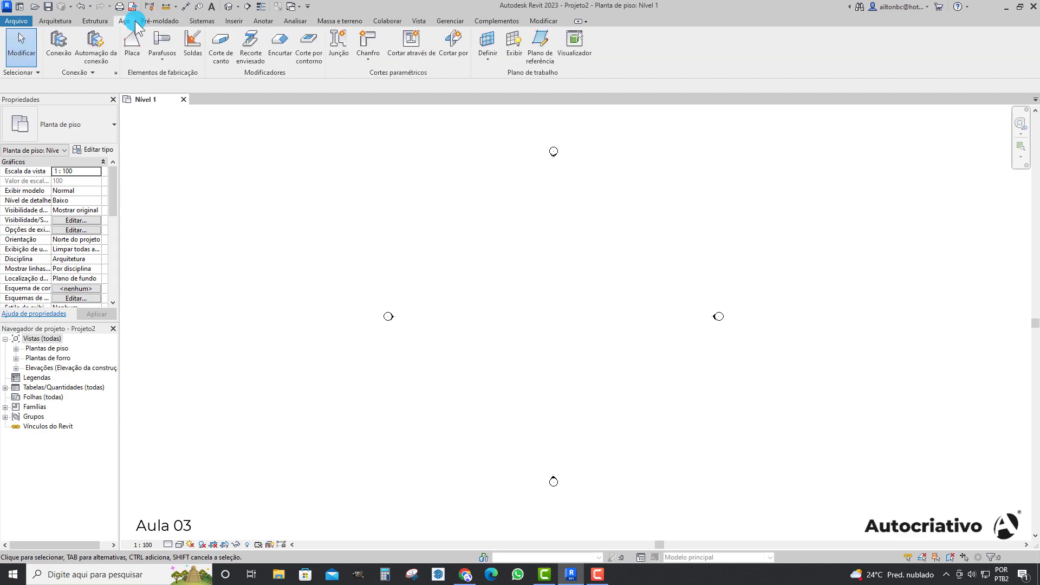
click(95, 21)
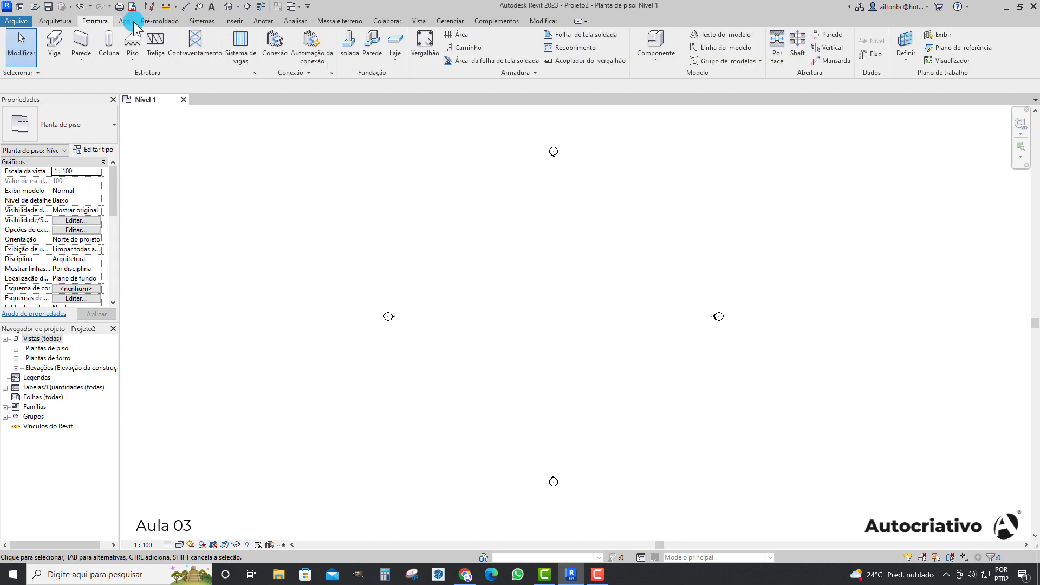
click(125, 21)
click(97, 21)
mouse_move(538, 317)
middle_down()
mouse_move(541, 341)
mouse_move(534, 321)
middle_up()
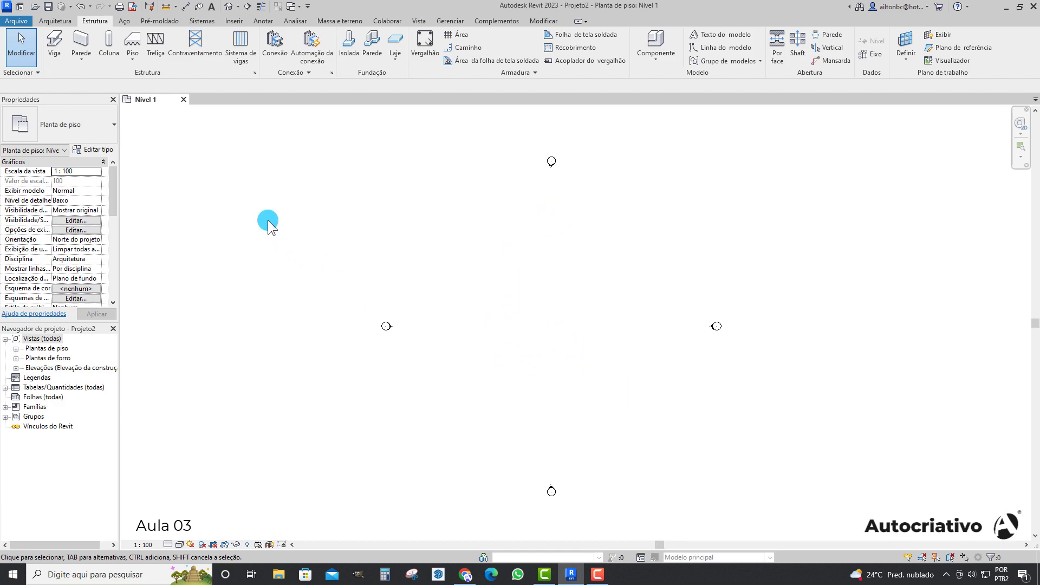
click(124, 20)
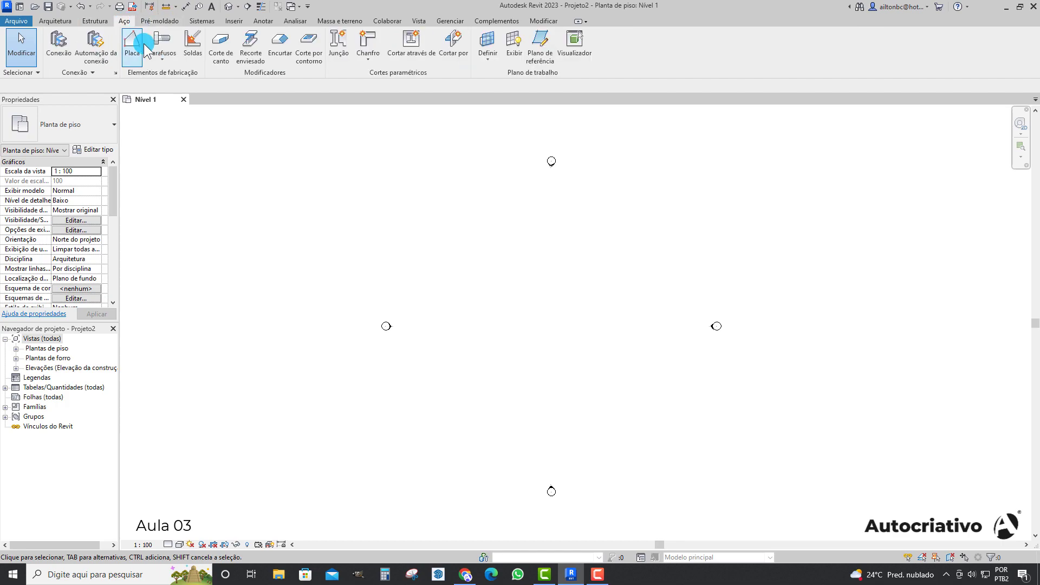
click(159, 20)
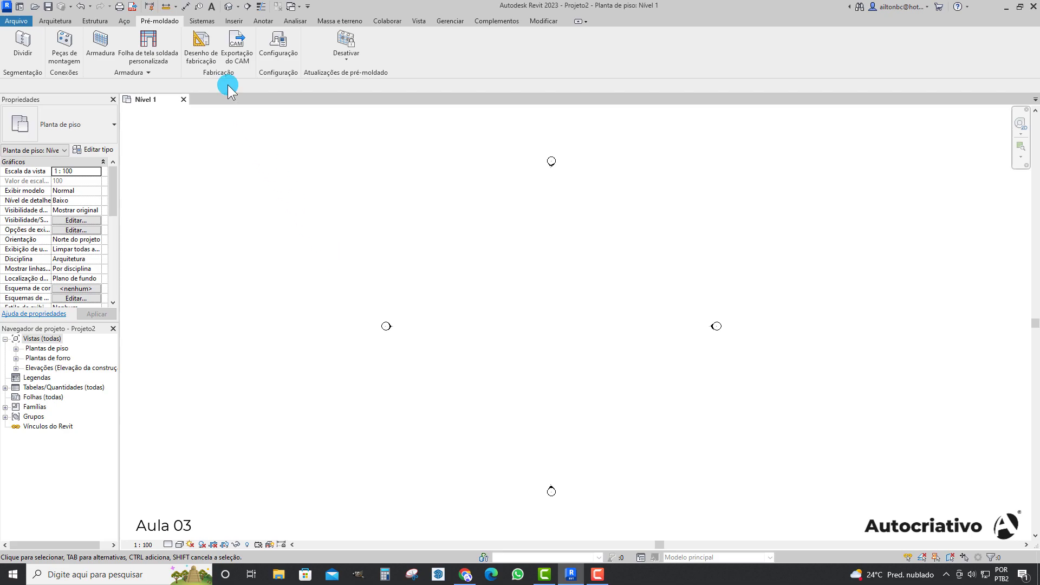
Examine the systems and insert tool sets, and revisit the architecture, structure, steel and precast sets for comparison
click(201, 22)
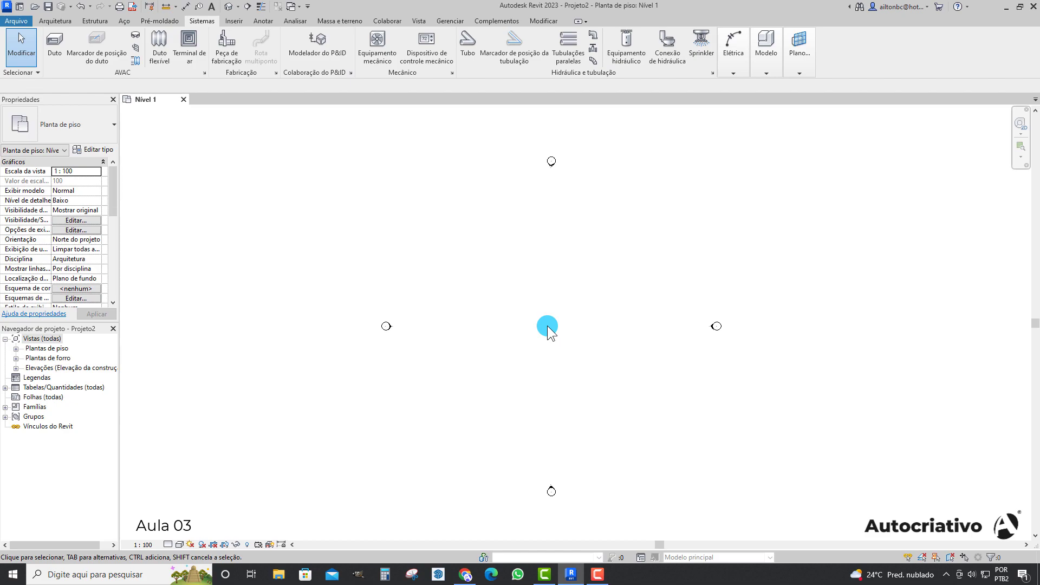
click(233, 20)
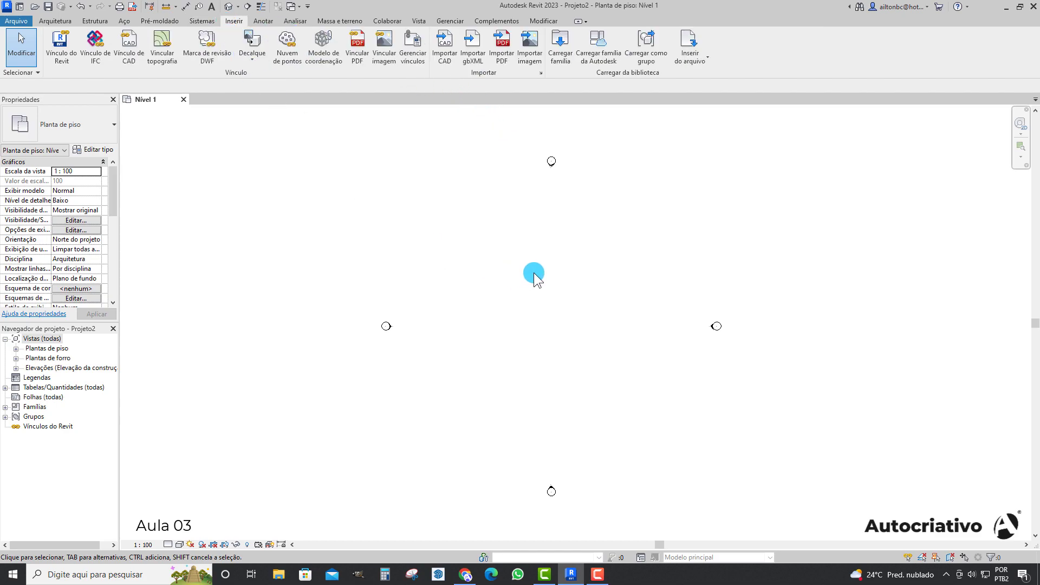
click(55, 21)
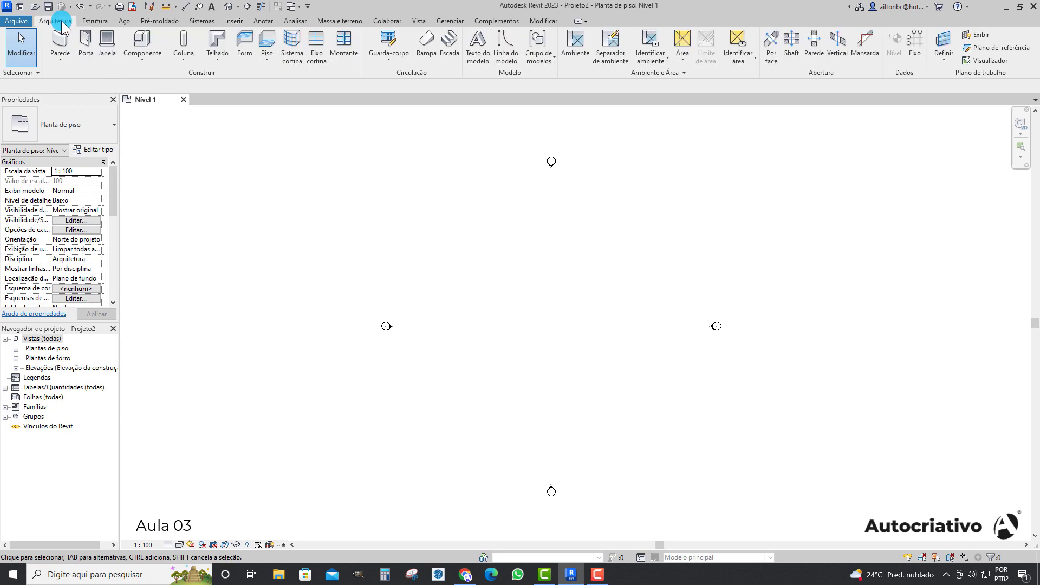
click(68, 44)
click(95, 21)
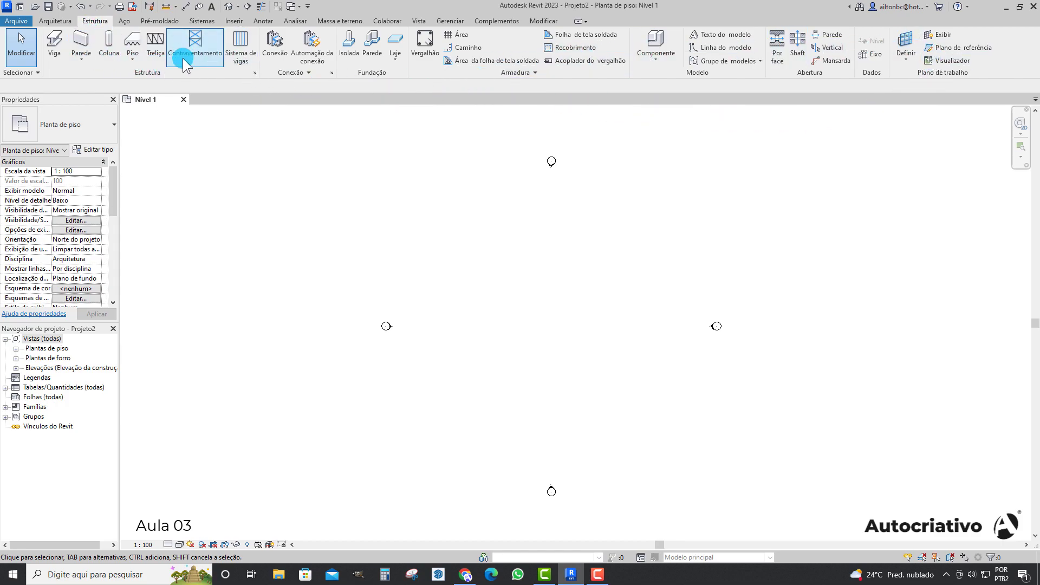
click(124, 22)
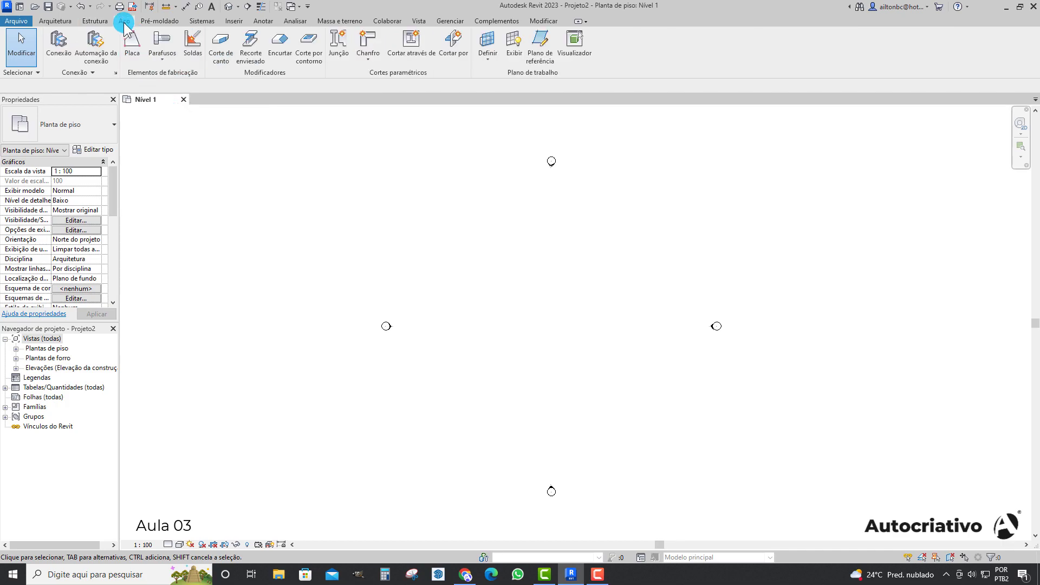
click(160, 22)
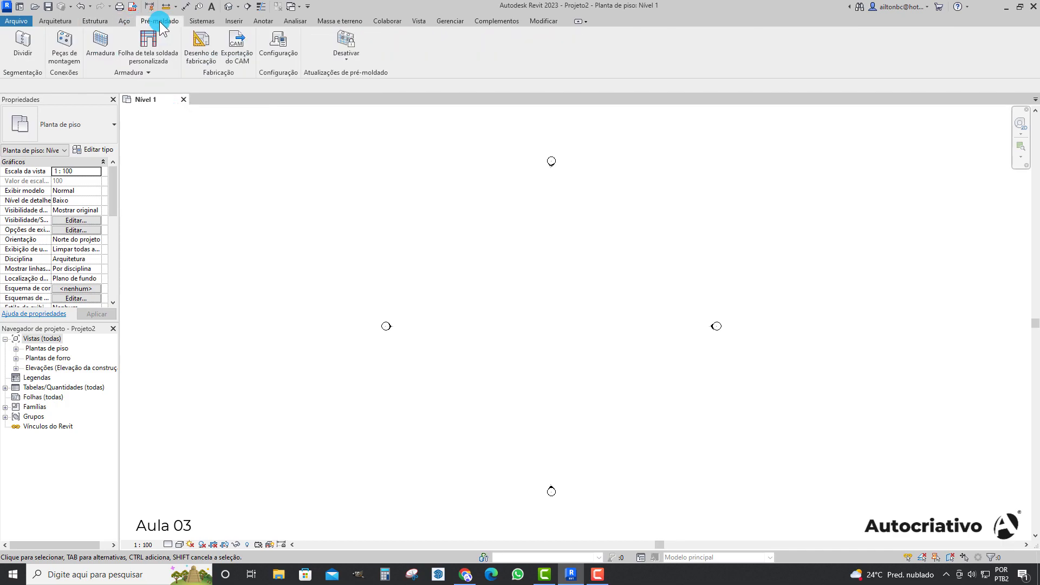
click(202, 22)
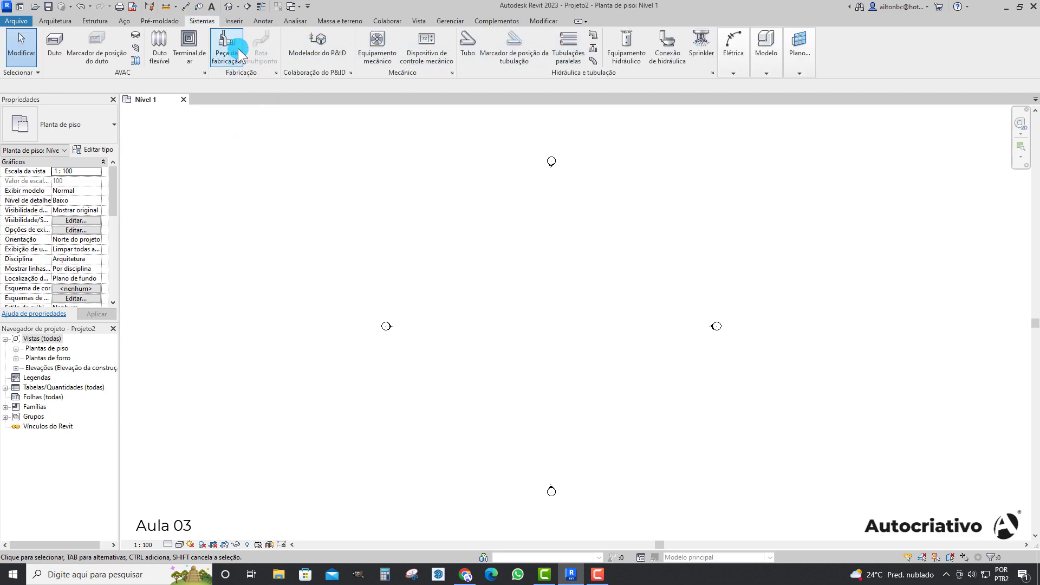
click(234, 22)
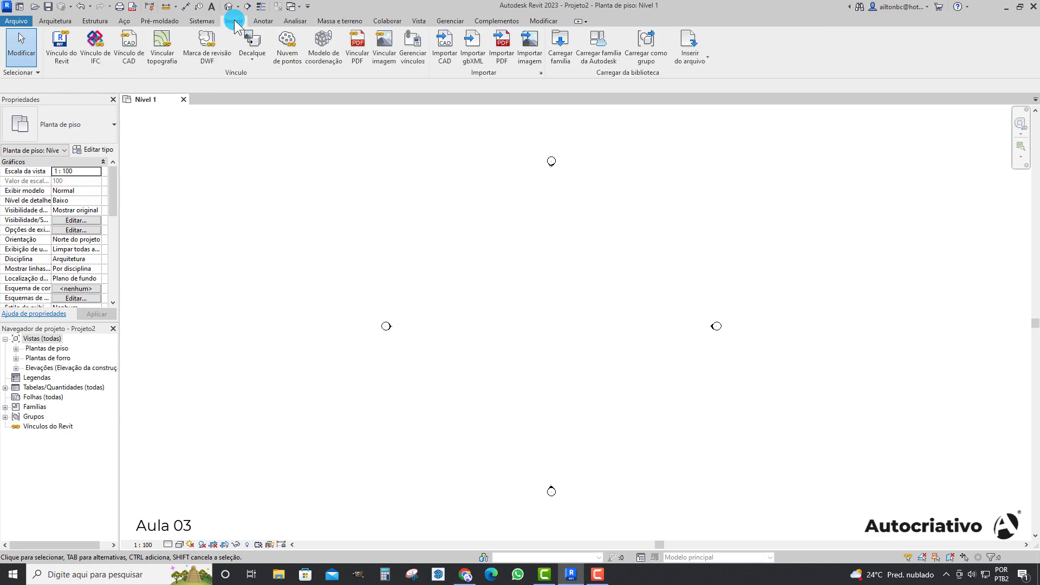
Examine the annotation, analysis, massing and site, collaboration, view, management, add-in and modification tool sets
click(264, 22)
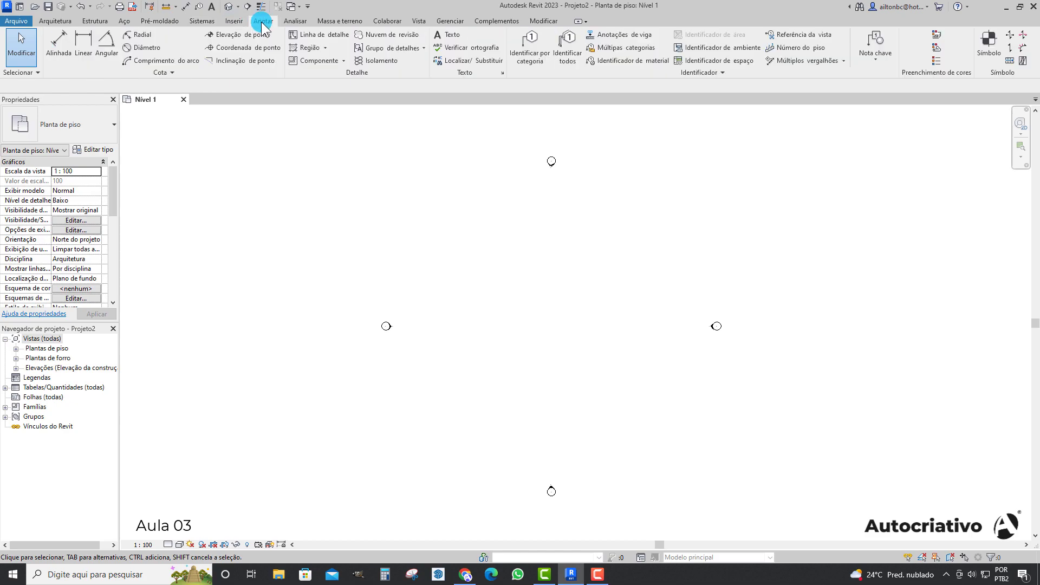
click(297, 21)
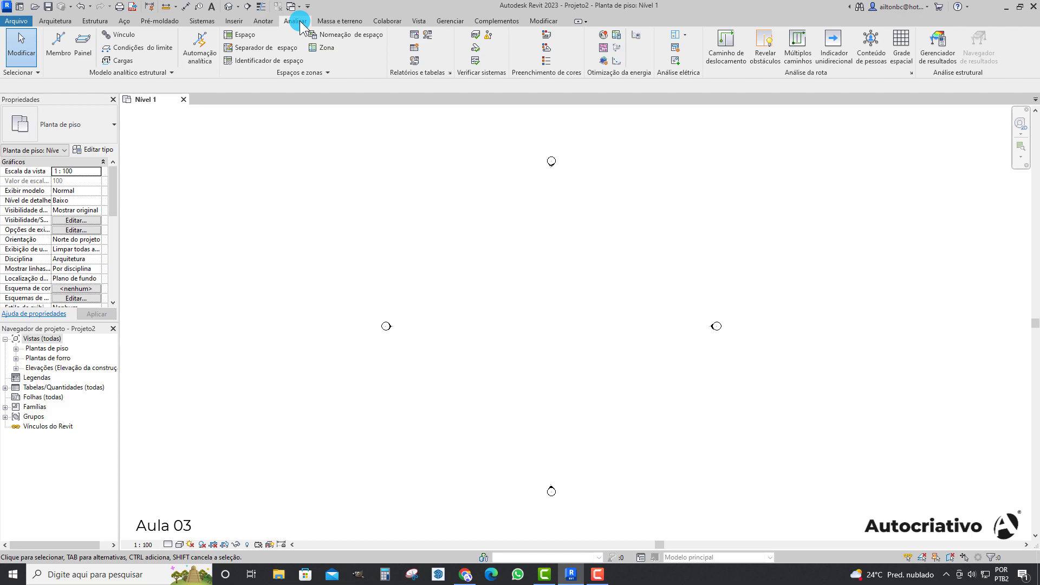
click(329, 21)
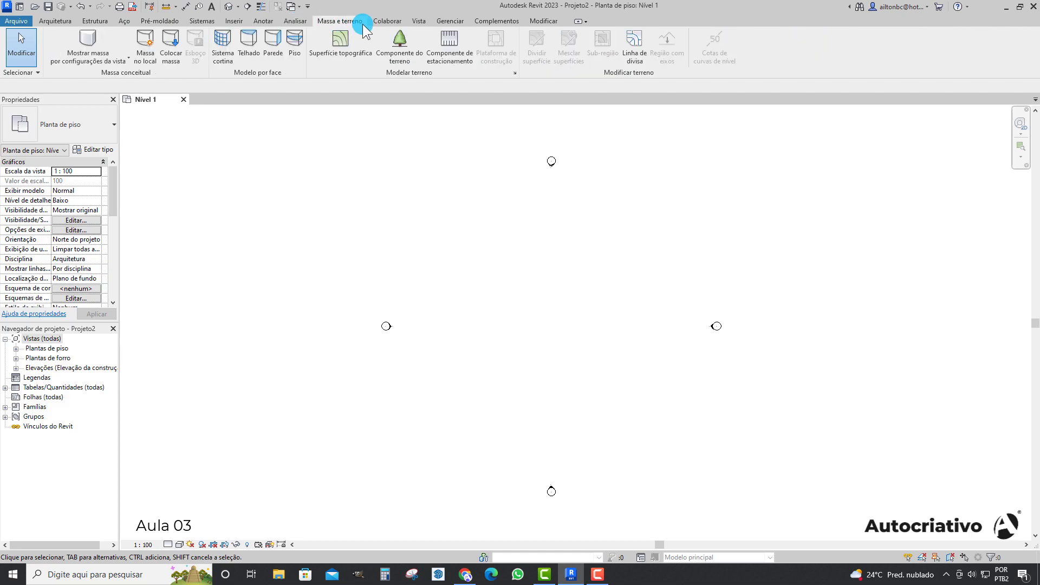
click(382, 21)
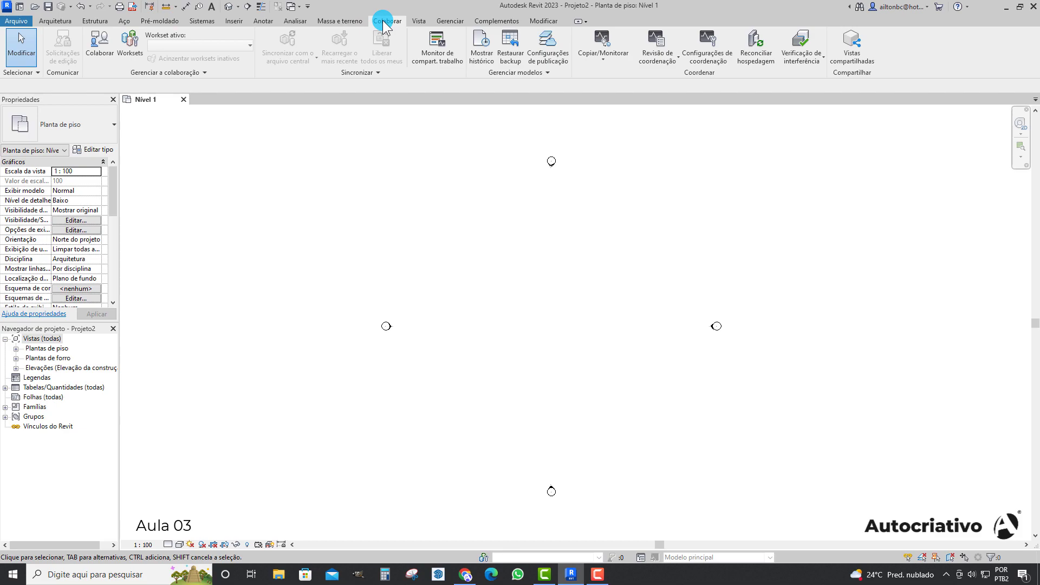
click(418, 21)
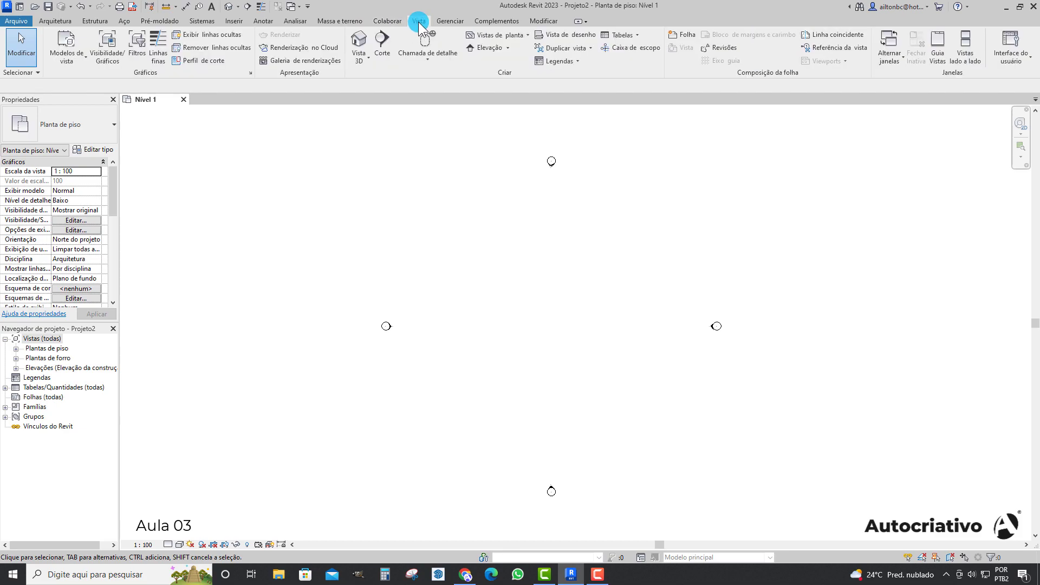
click(448, 23)
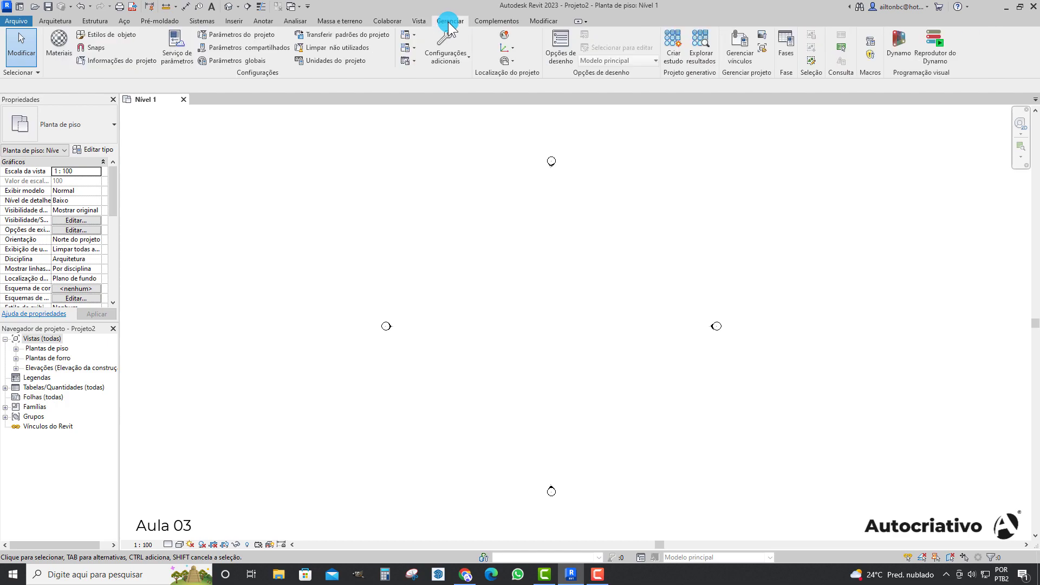
click(497, 23)
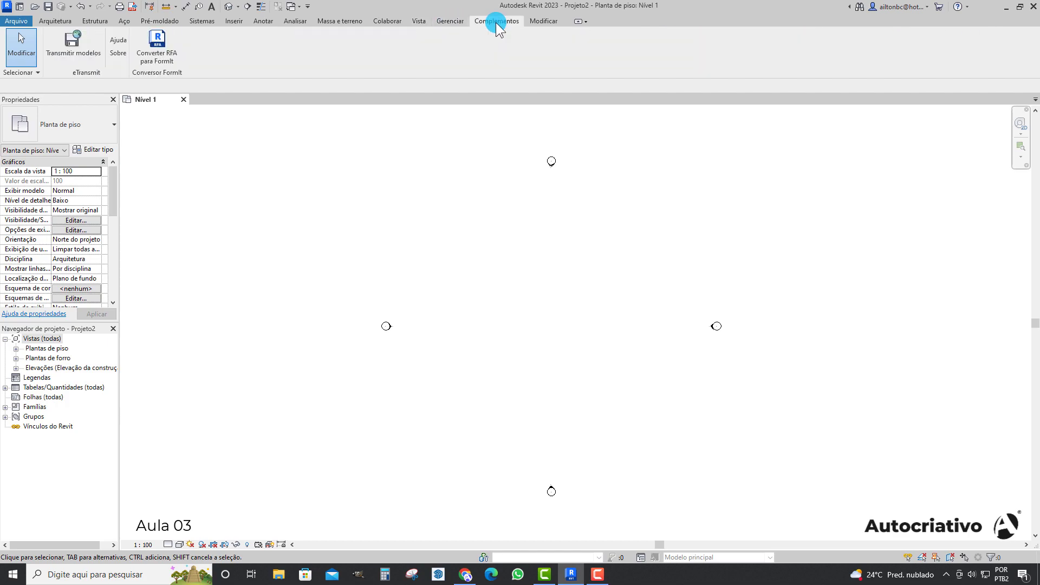
click(546, 21)
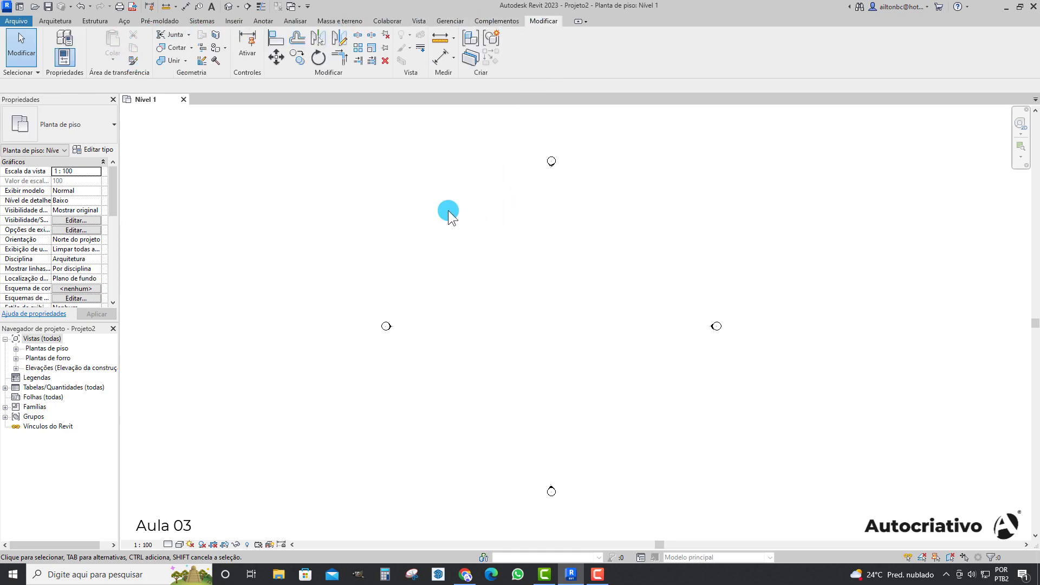
Compare the precast, steel and structural tool sets with the architectural tools once more
click(54, 21)
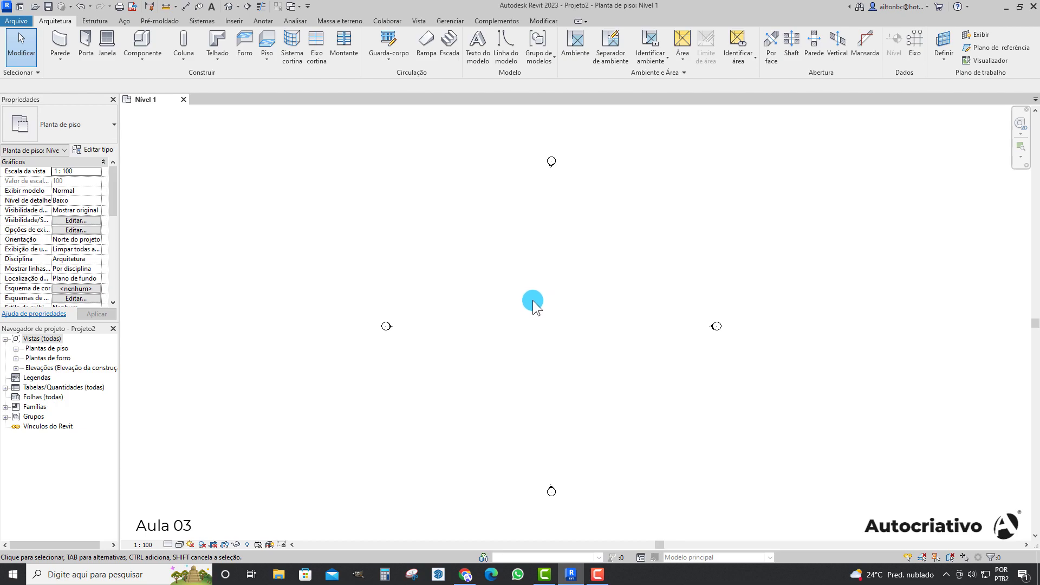
scroll(546, 327, up, 2)
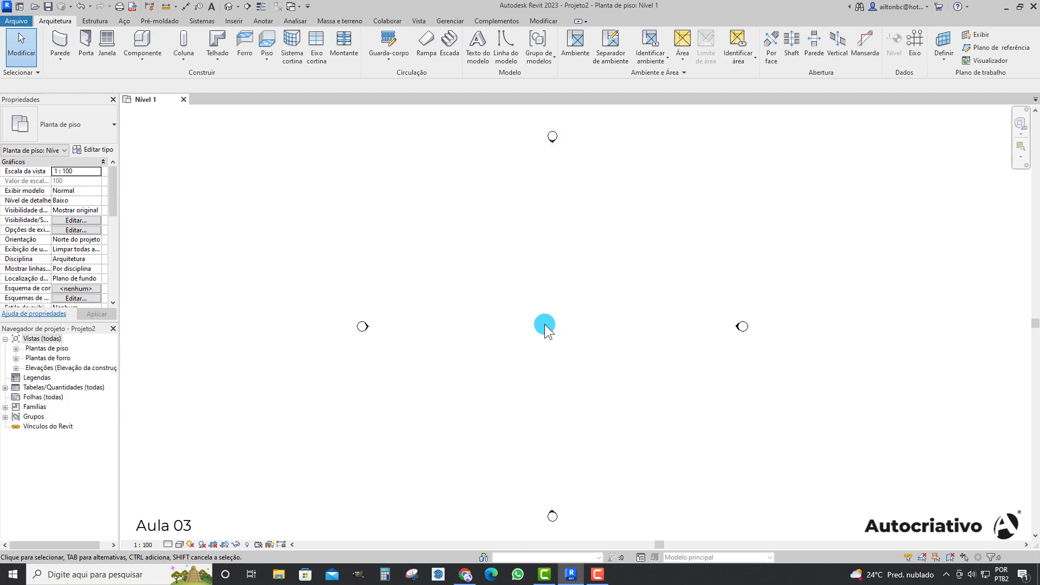
scroll(545, 325, down, 1)
click(158, 23)
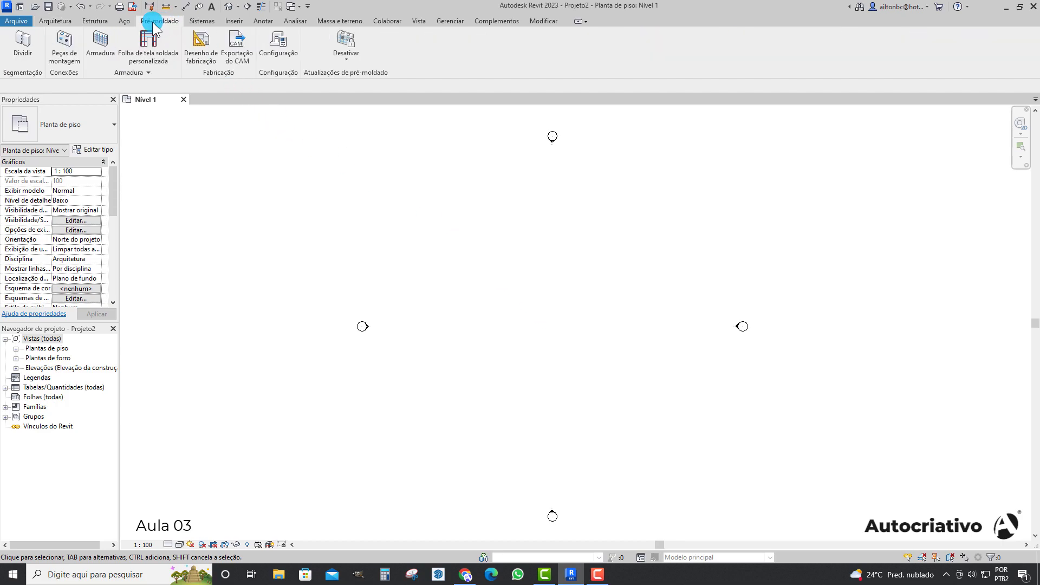
click(124, 21)
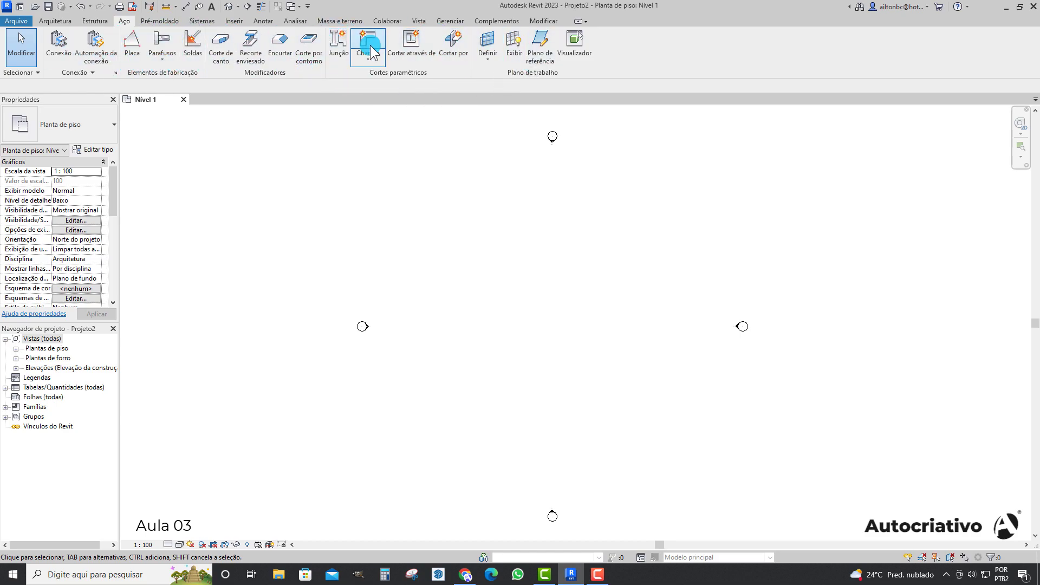
click(94, 20)
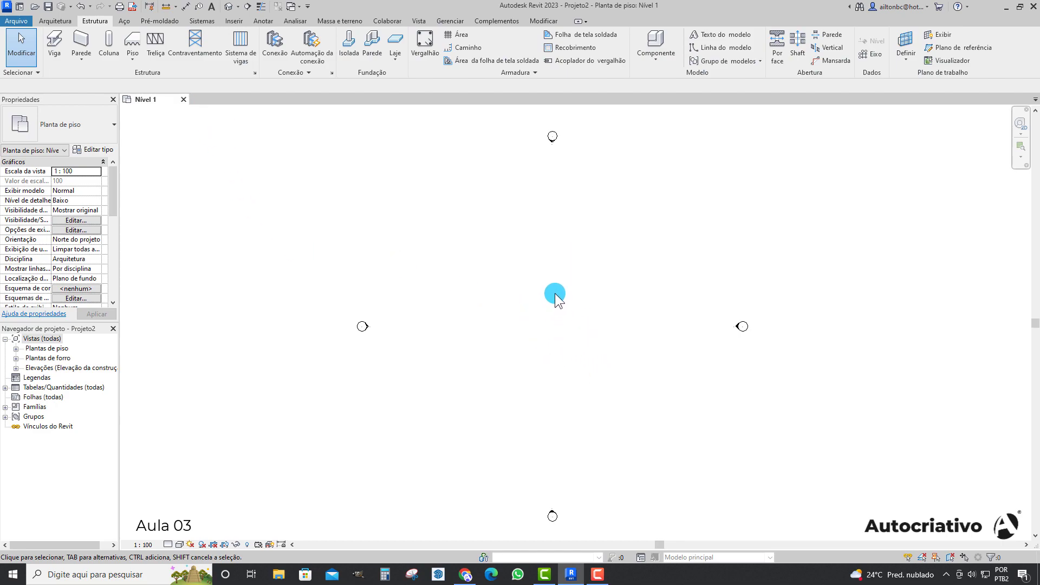
click(55, 21)
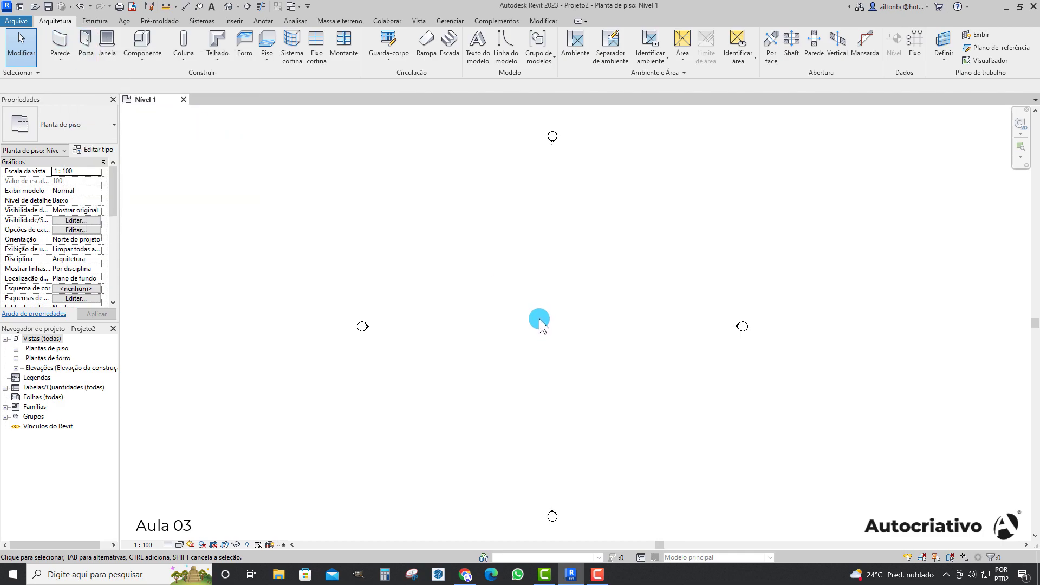
Examine the architectural and structural variants offered by the wall, column and floor tools
click(60, 58)
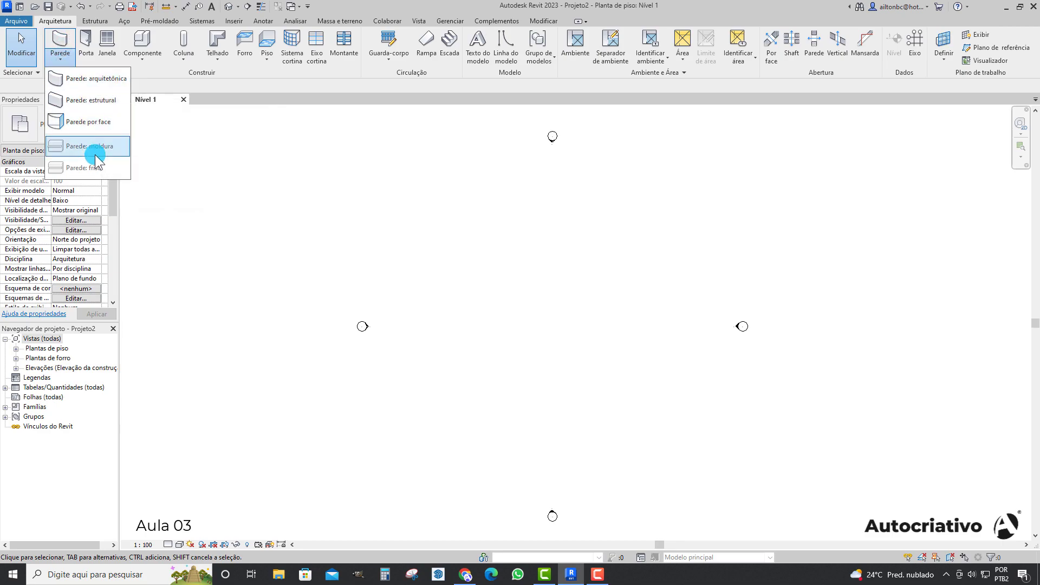
click(180, 61)
click(184, 68)
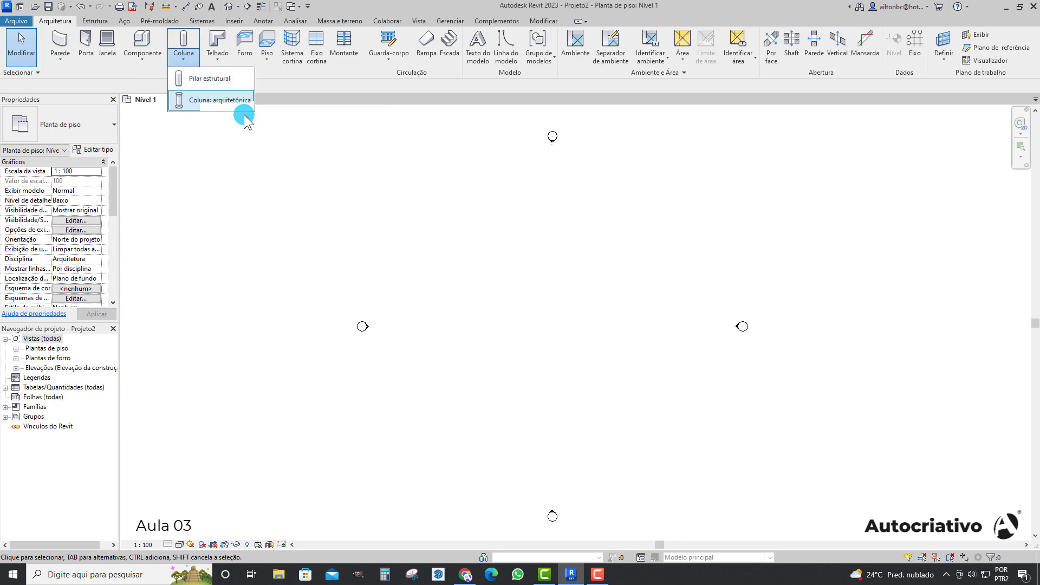
click(267, 61)
click(267, 61)
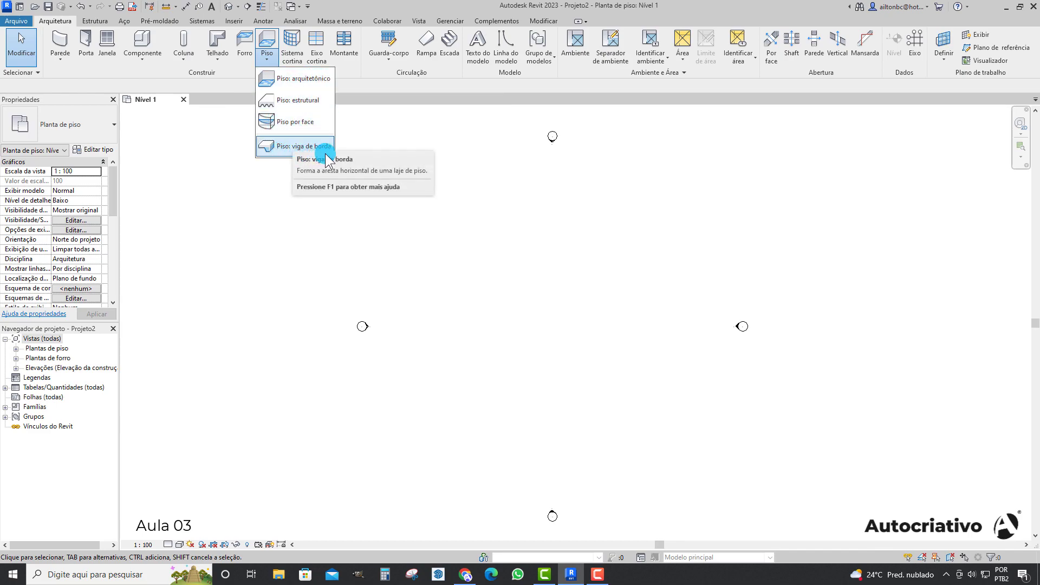
click(517, 220)
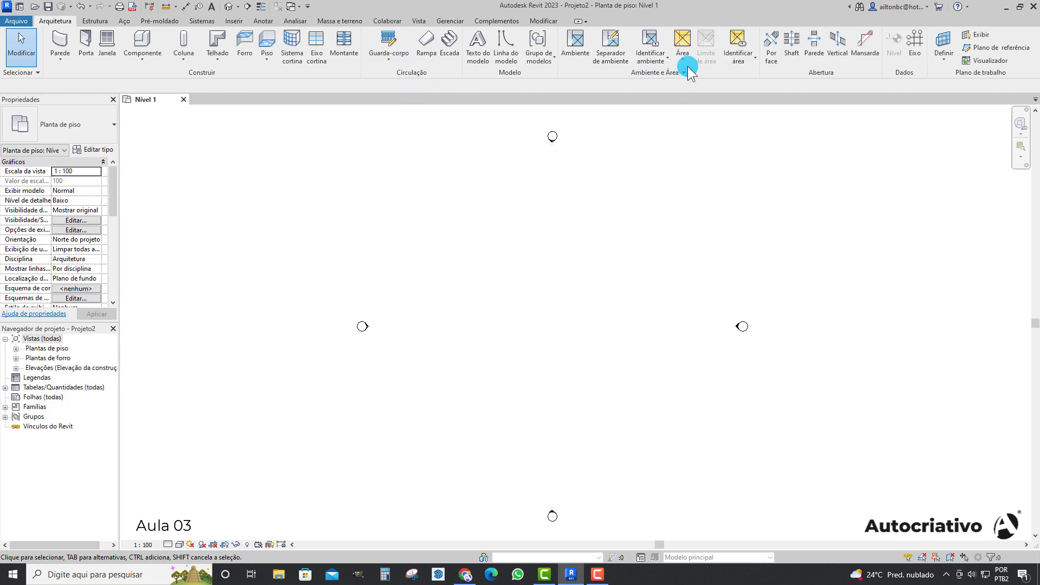
Review the work plane options and the tools for linking, importing and loading families
click(944, 57)
click(583, 301)
scroll(538, 322, up, 2)
scroll(539, 314, down, 2)
click(234, 21)
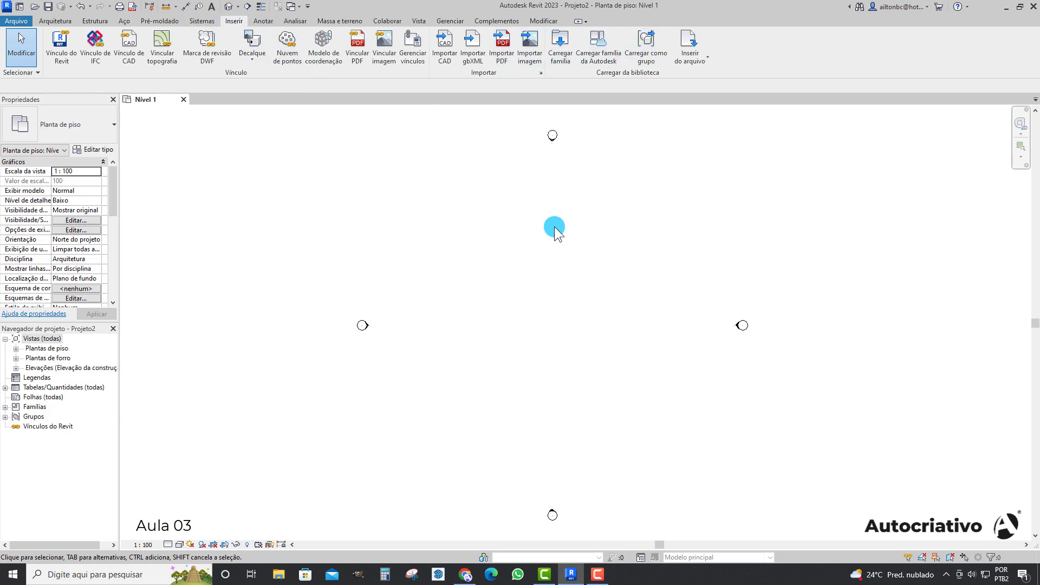
click(56, 21)
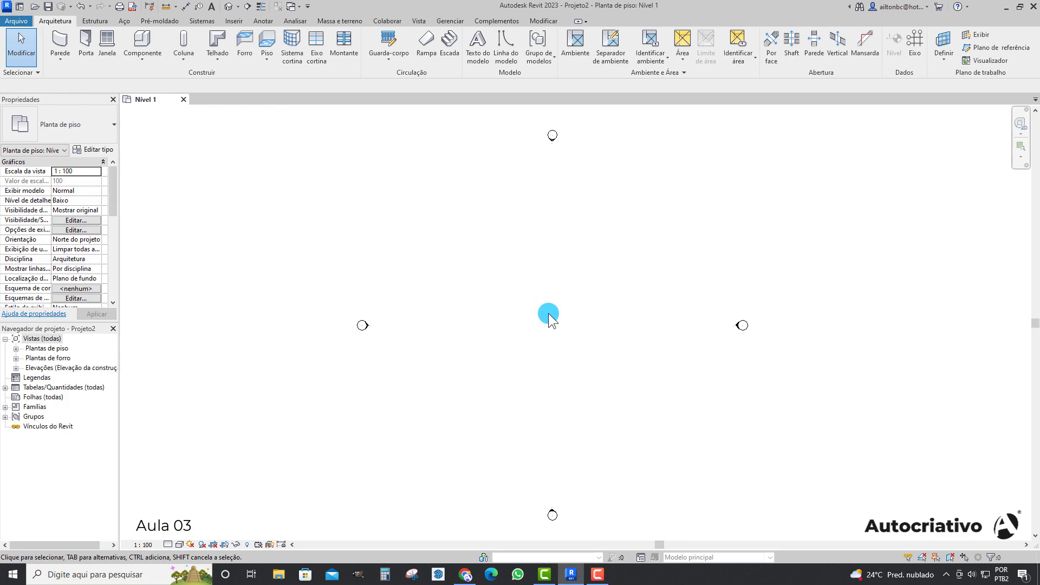
Draw a horizontal Genérico - 200 mm wall with a height of 8000 between the elevation markers on Nível 1
key(w)
key(a)
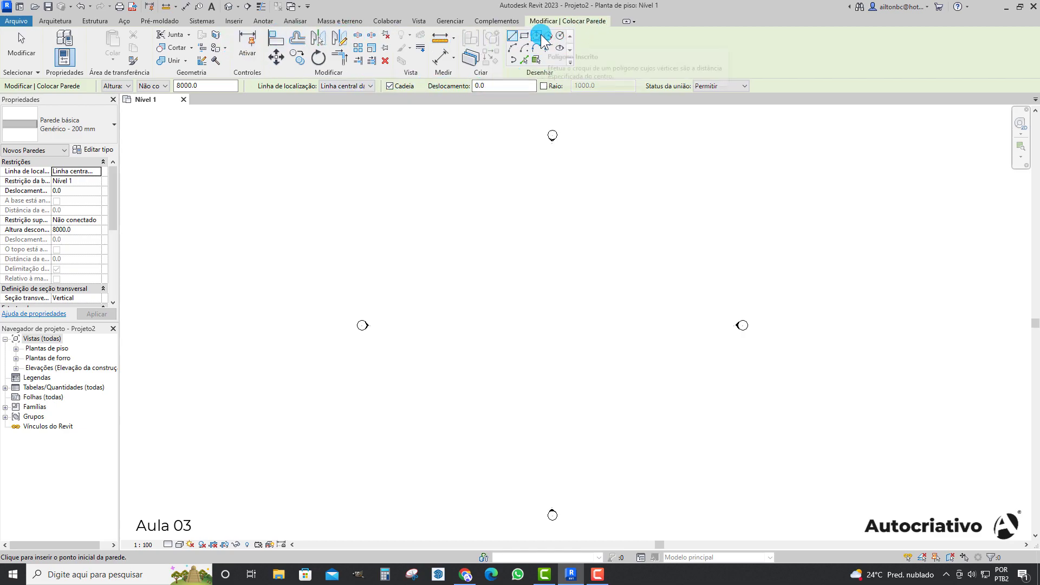
click(498, 310)
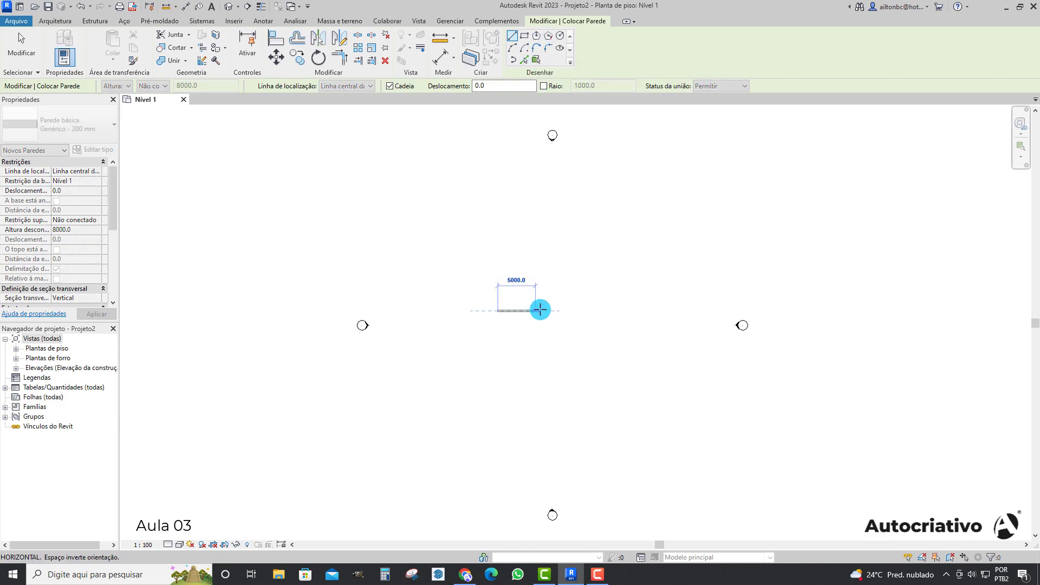
click(581, 310)
key(Escape)
key(Escape)
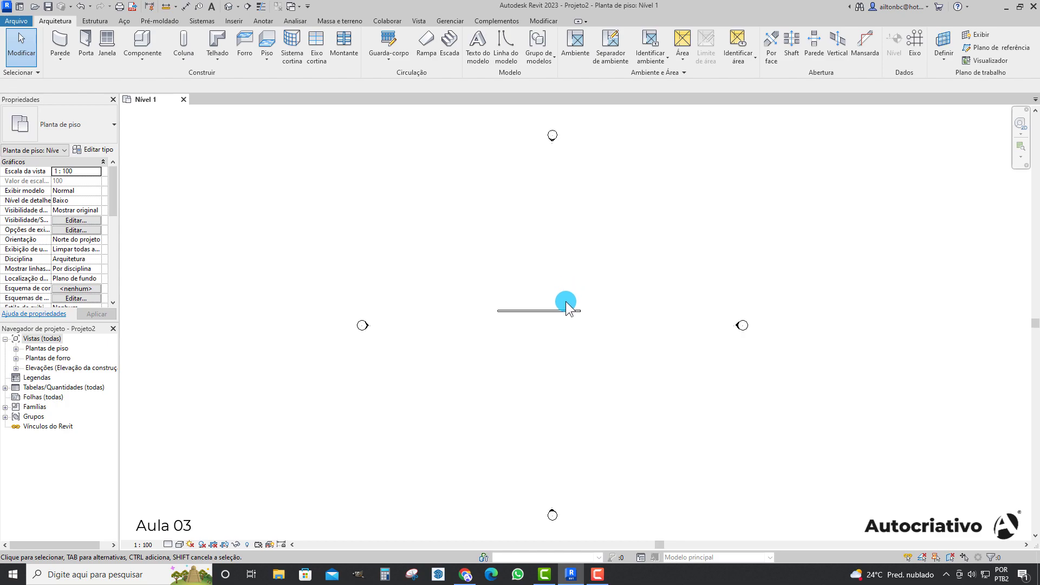
Review the placement options and instance properties offered by the Door and Window tools
scroll(557, 317, up, 3)
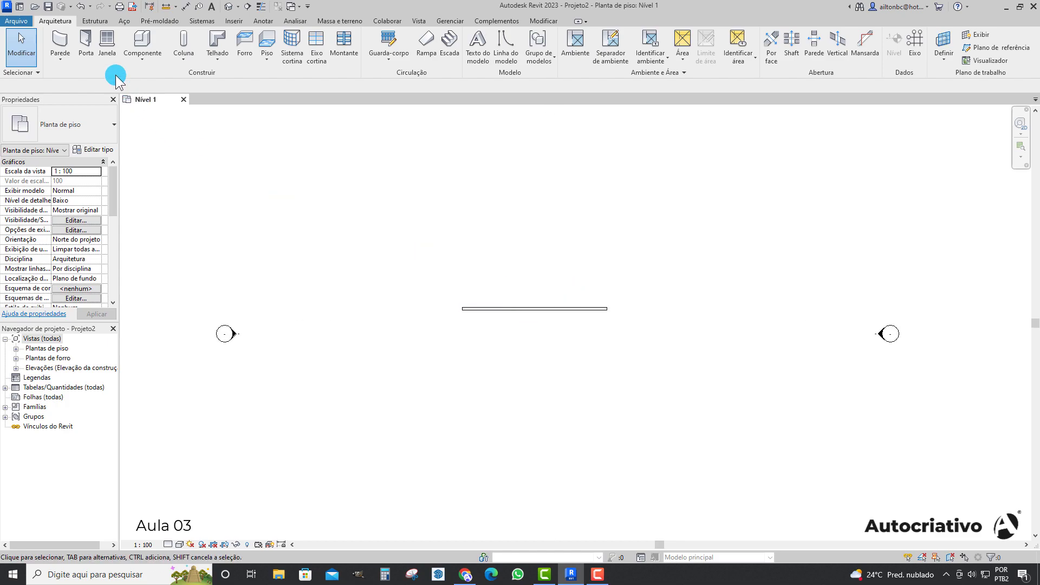
click(89, 38)
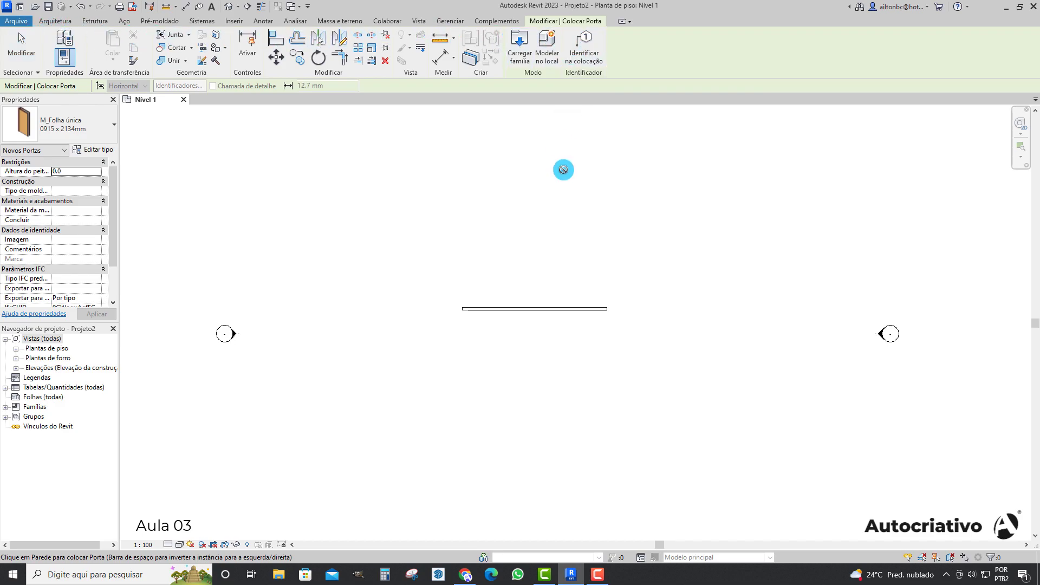
key(Escape)
key(Escape)
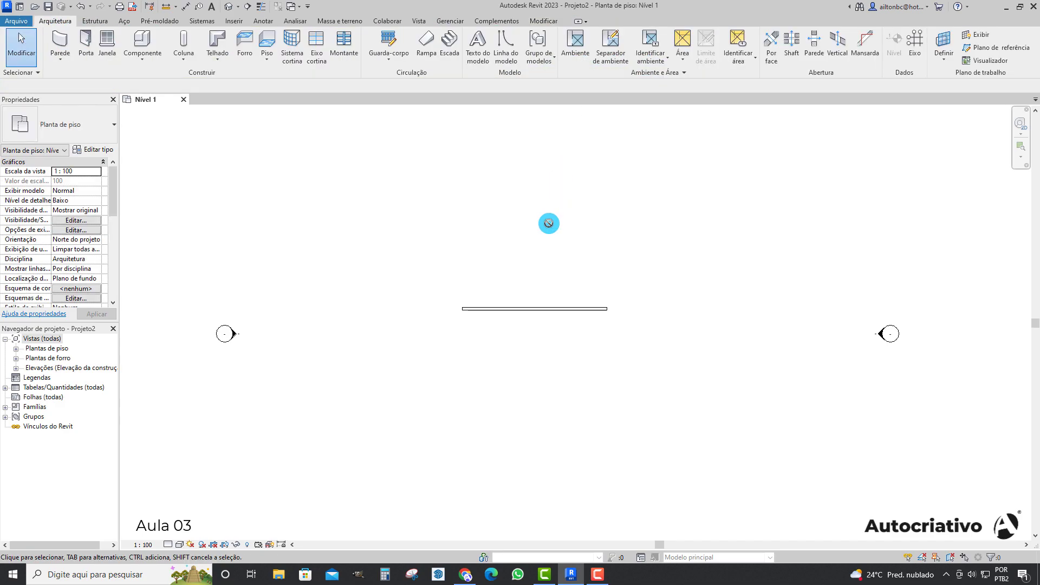
click(106, 41)
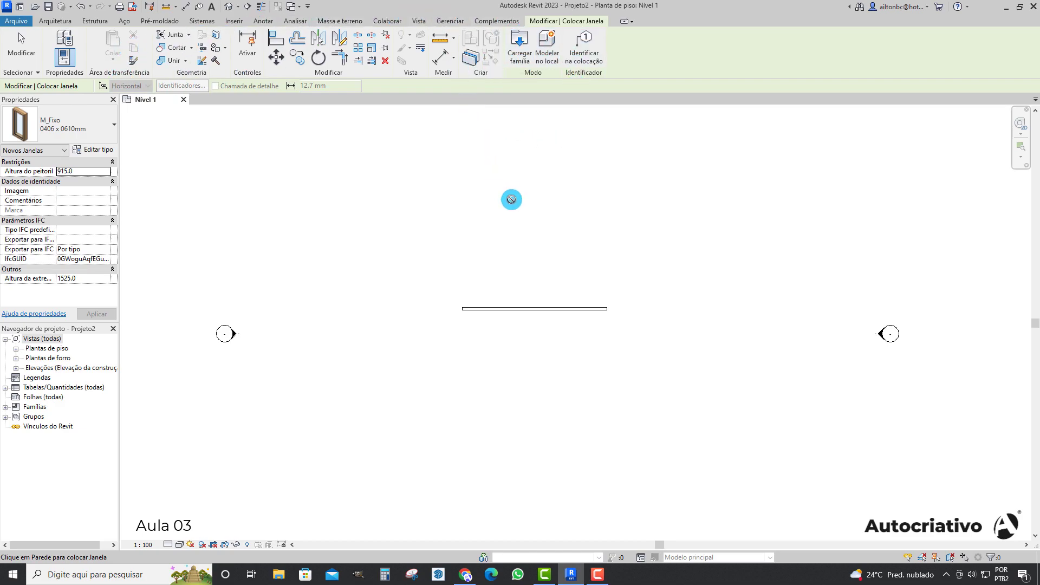
key(Escape)
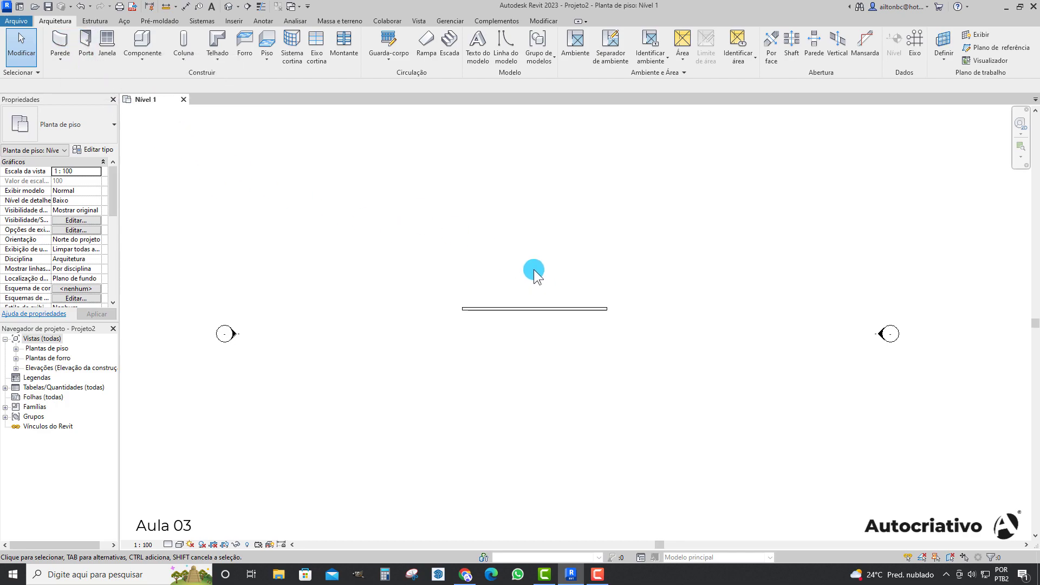
Draw a vertical Genérico - 200 mm wall with a height of 8000 upward from the midpoint of the horizontal wall
key(w)
key(a)
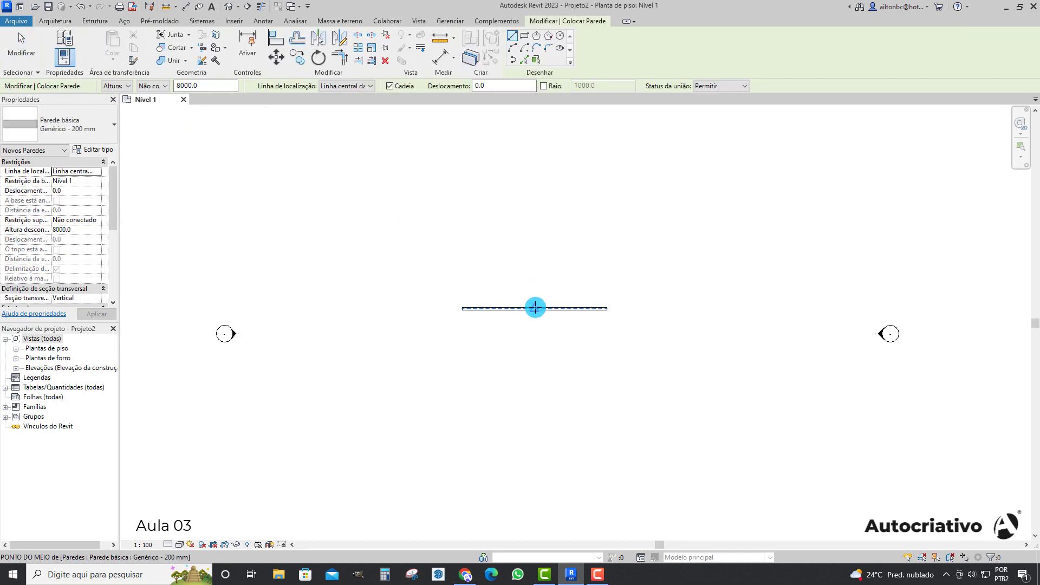
click(534, 308)
click(533, 275)
key(Escape)
key(Escape)
scroll(535, 278, up, 3)
scroll(596, 285, down, 3)
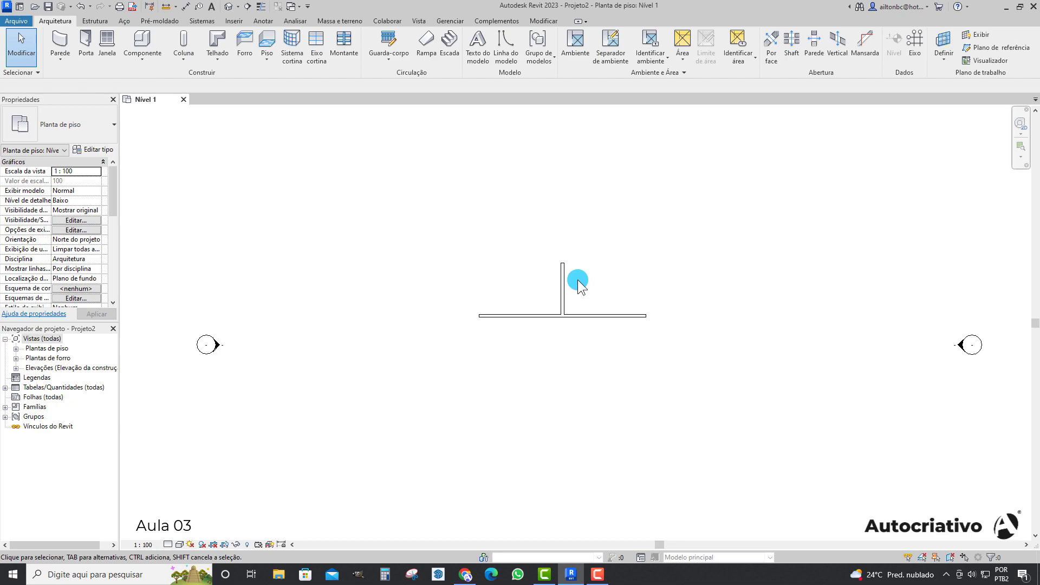
Delete all the walls between the elevation markers on Nível 1
drag(450, 219, 660, 341)
key(Delete)
scroll(571, 308, down, 4)
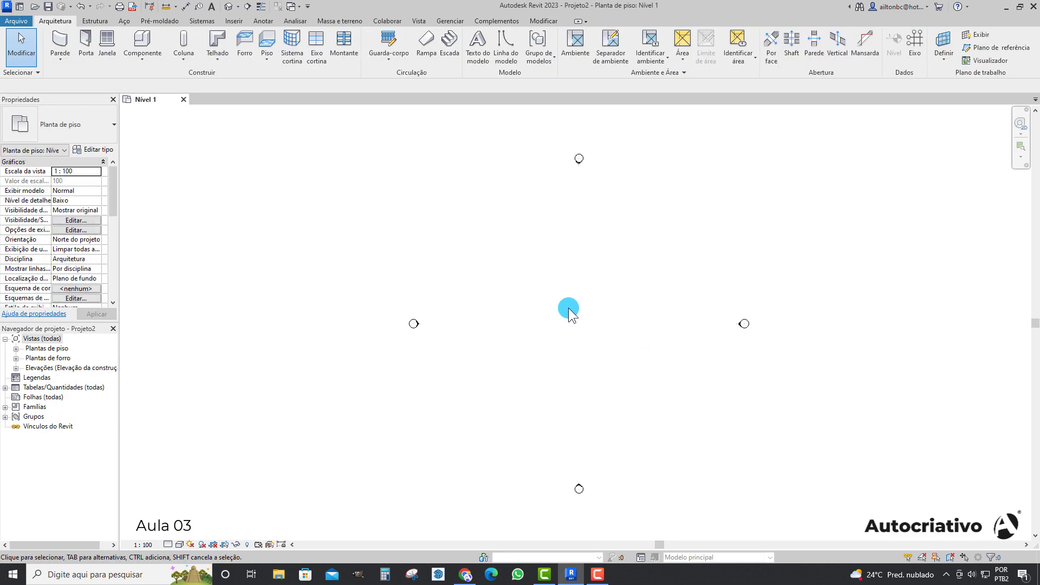
scroll(573, 308, up, 1)
middle_drag(599, 304, 572, 324)
middle_drag(551, 292, 556, 279)
Review the height setting and other placement options of the Wall tool without drawing a wall
click(64, 44)
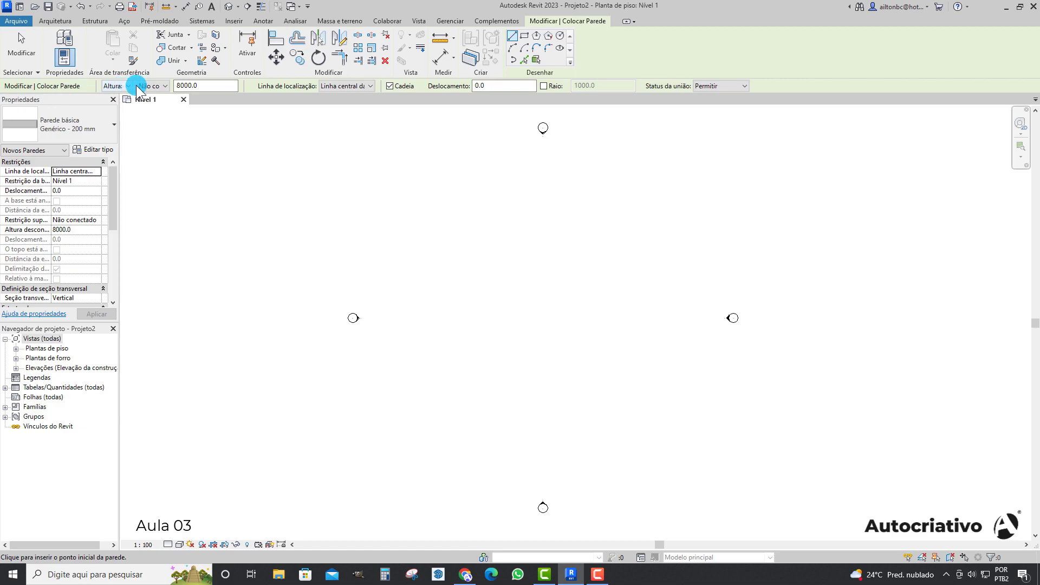
double_click(187, 85)
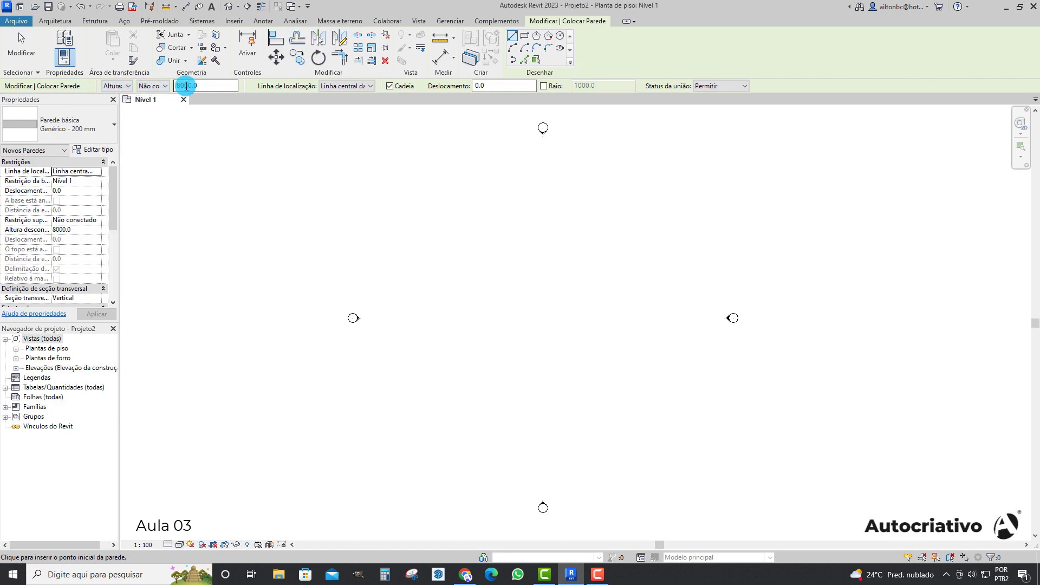
click(218, 87)
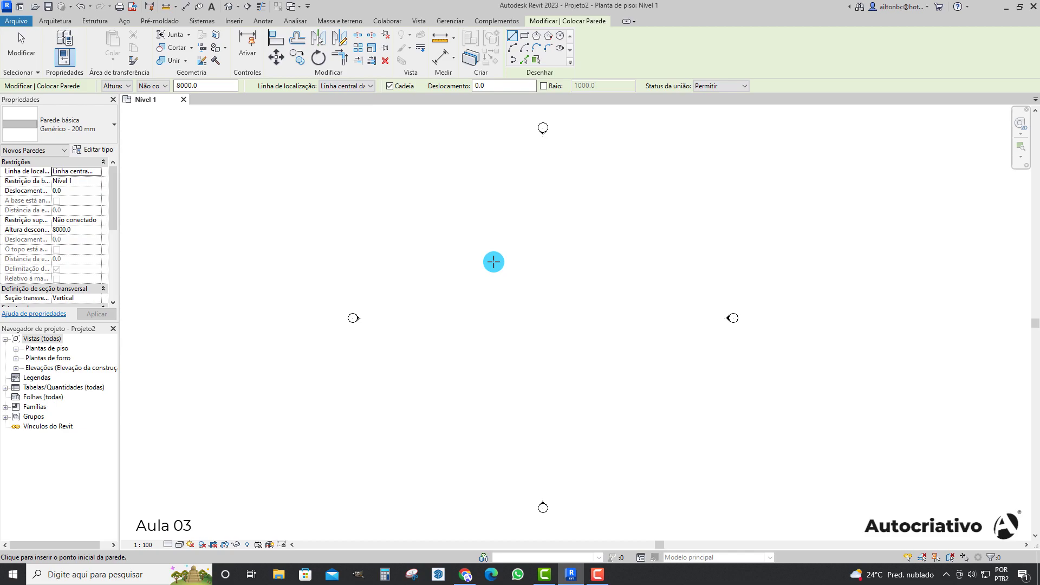
key(Escape)
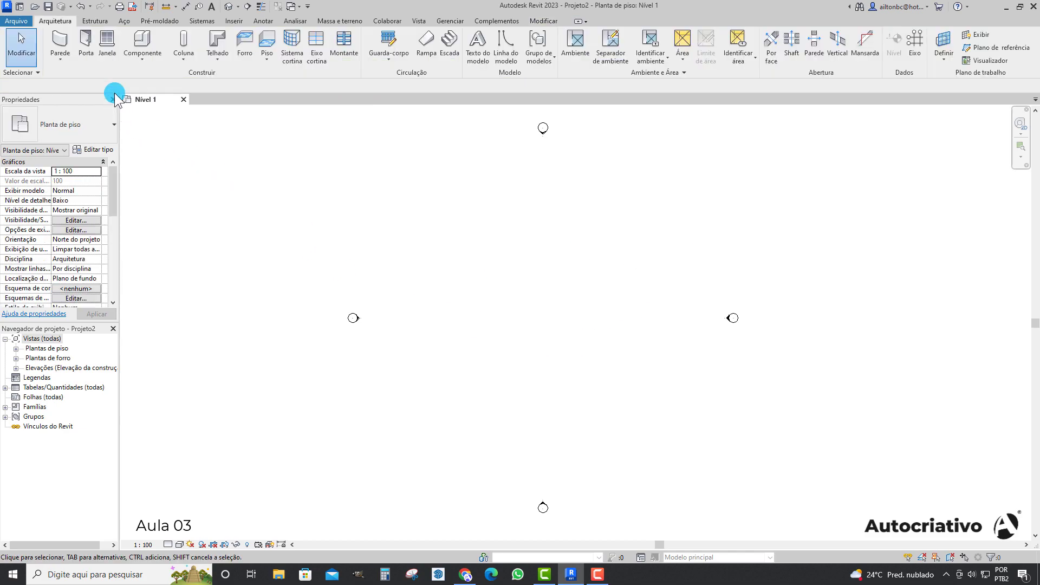
Compare the placement settings of the Door and Window tools again without placing either element
click(87, 48)
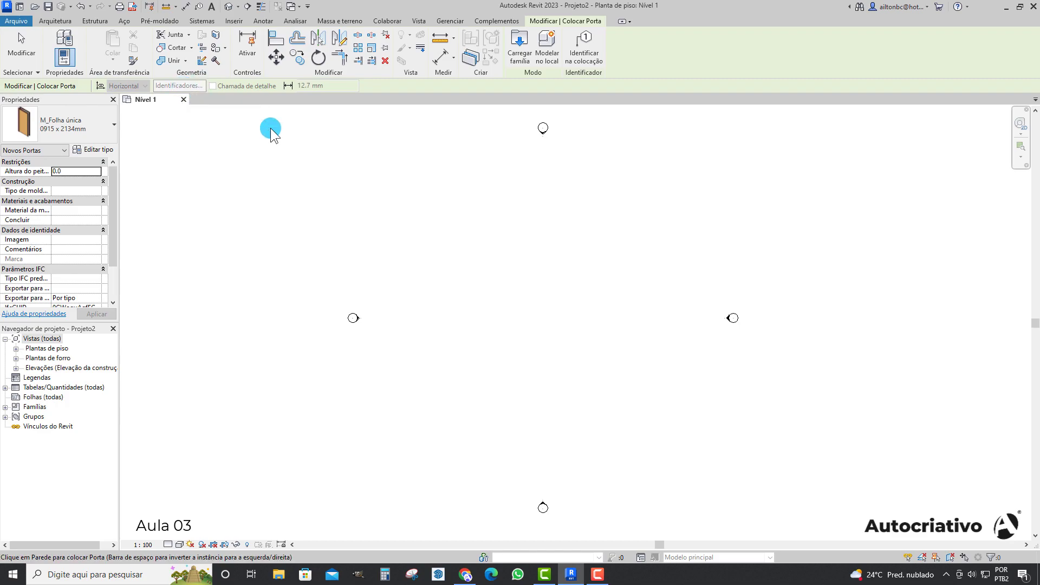
key(Escape)
key(Escape)
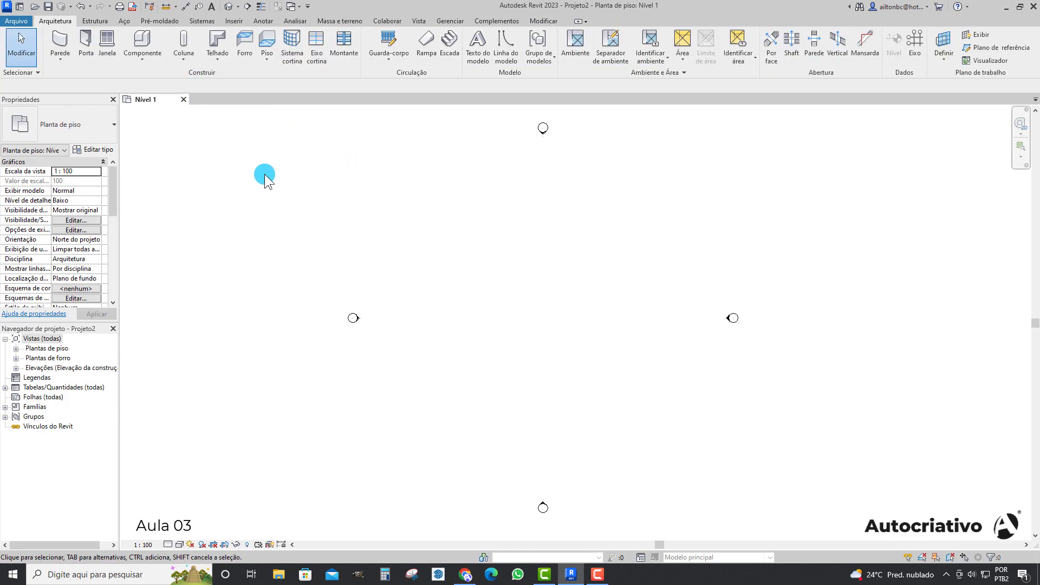
click(111, 46)
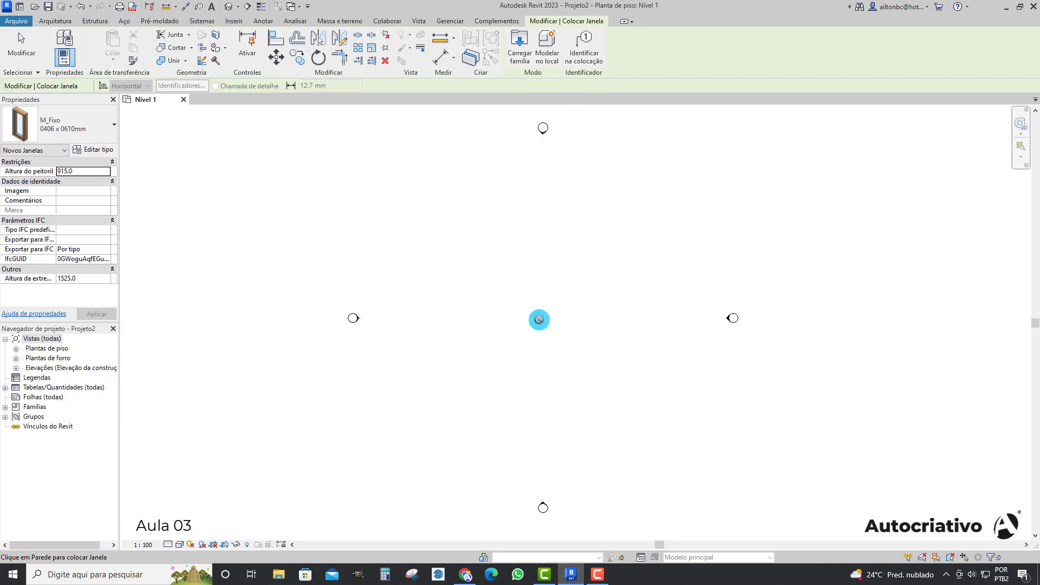
key(Escape)
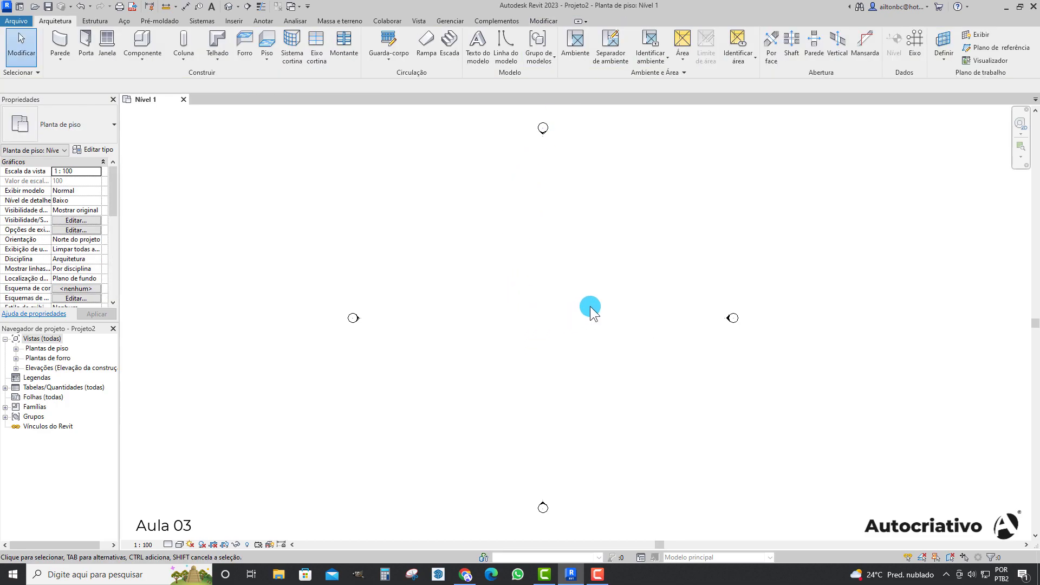
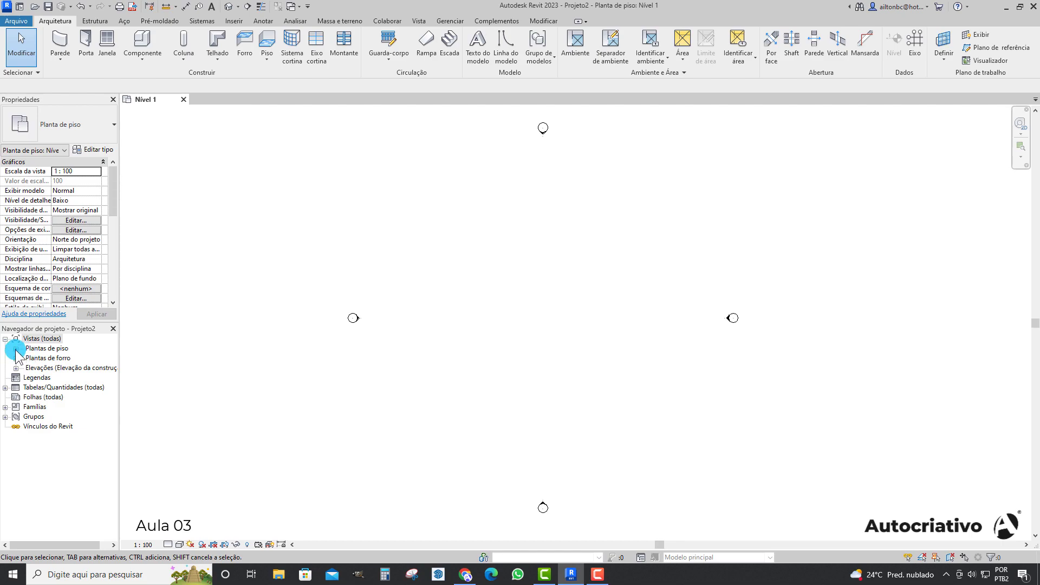
Expand the floor plans in the project browser, then open the Nível 2 plan and the default 3D view
click(16, 350)
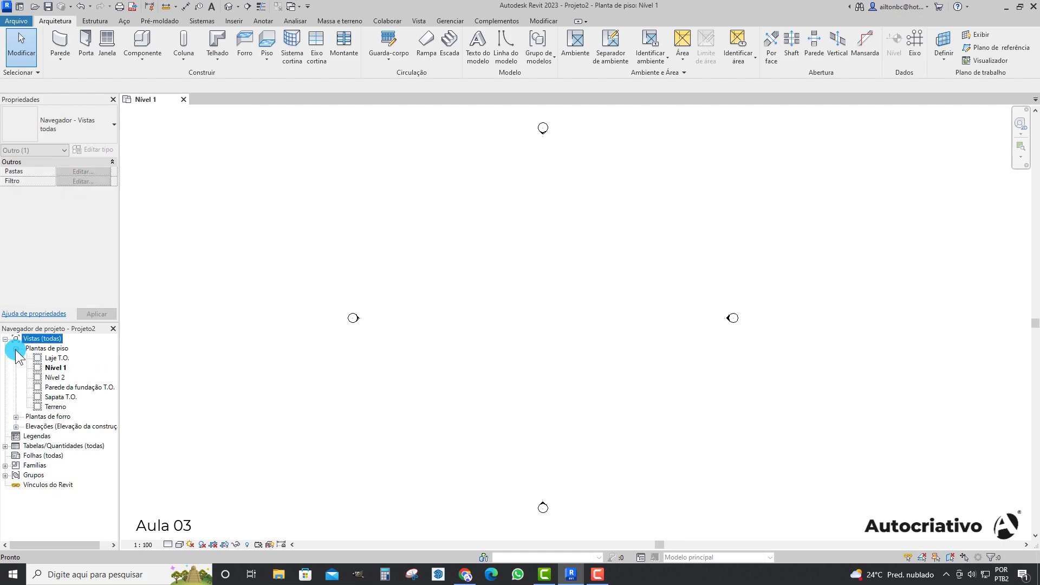
double_click(54, 378)
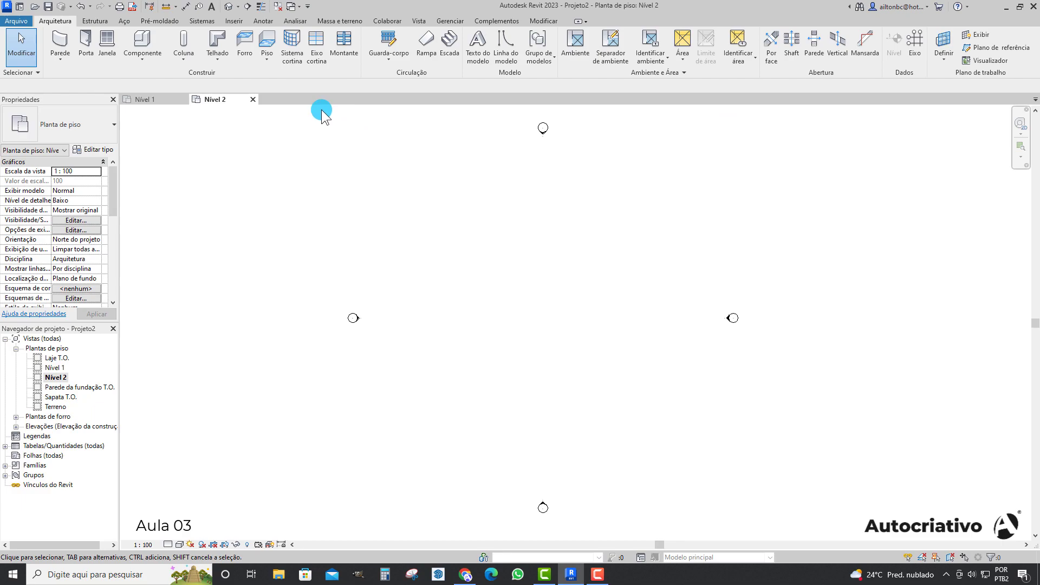
click(230, 9)
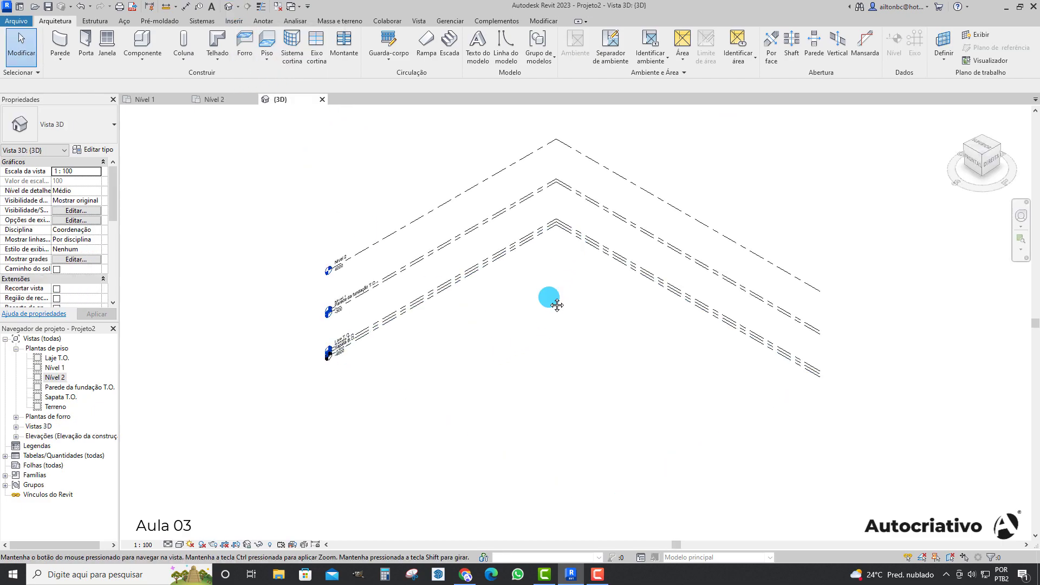
middle_drag(550, 296, 533, 332)
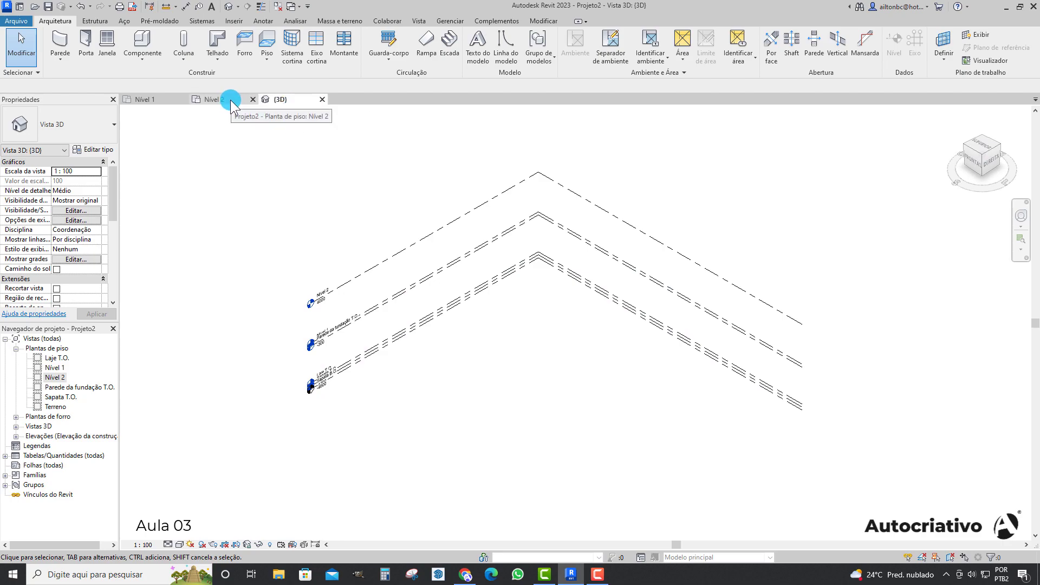
Switch back and forth between the open Nível 1, Nível 2 and 3D views to compare them
click(231, 101)
click(161, 101)
click(217, 98)
click(276, 101)
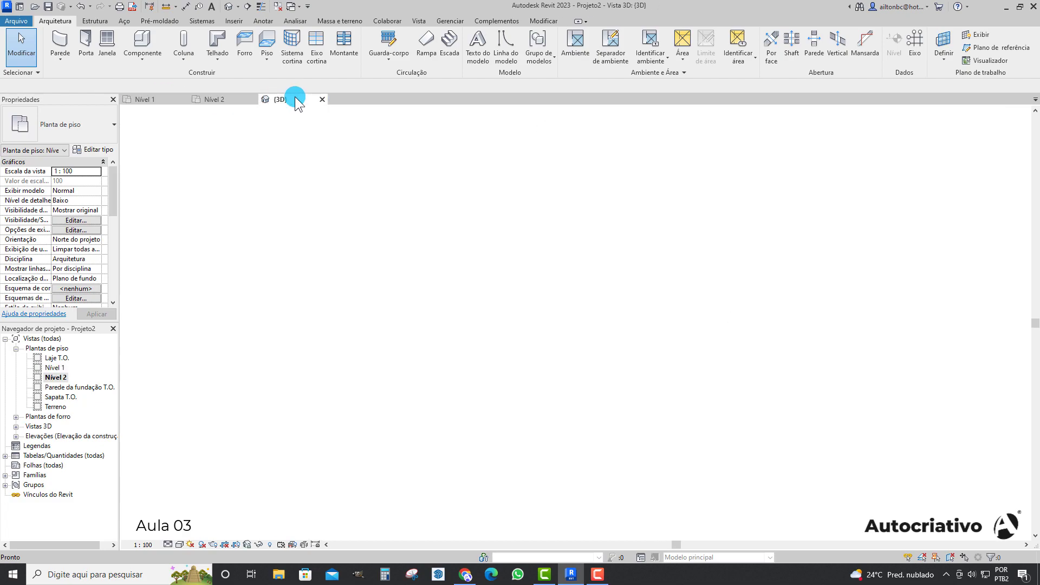
click(232, 101)
click(166, 100)
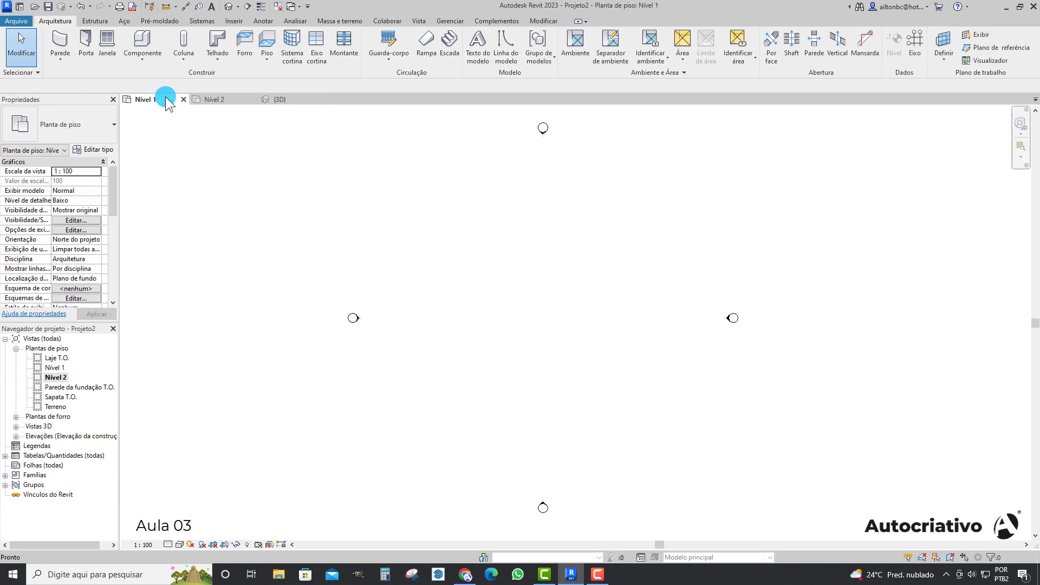
click(216, 99)
click(278, 99)
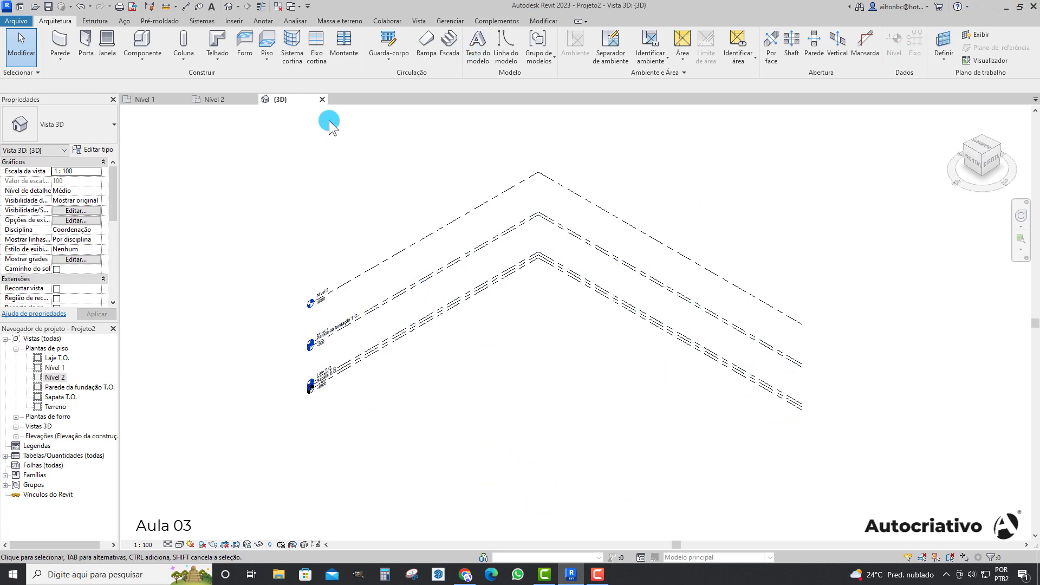
Close the 3D and Nível 2 views, leaving only the Nível 1 plan open
click(322, 99)
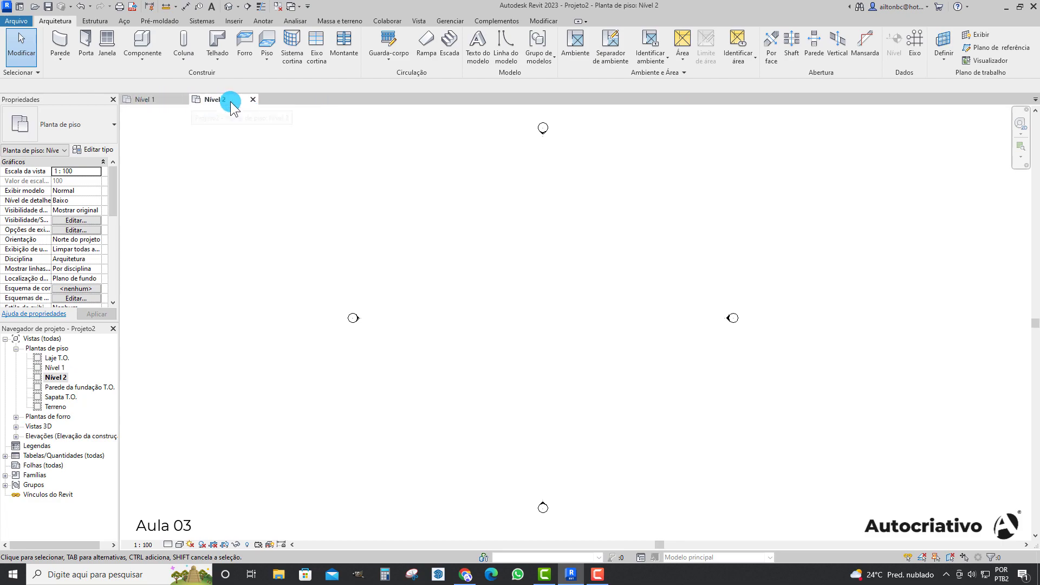
click(252, 99)
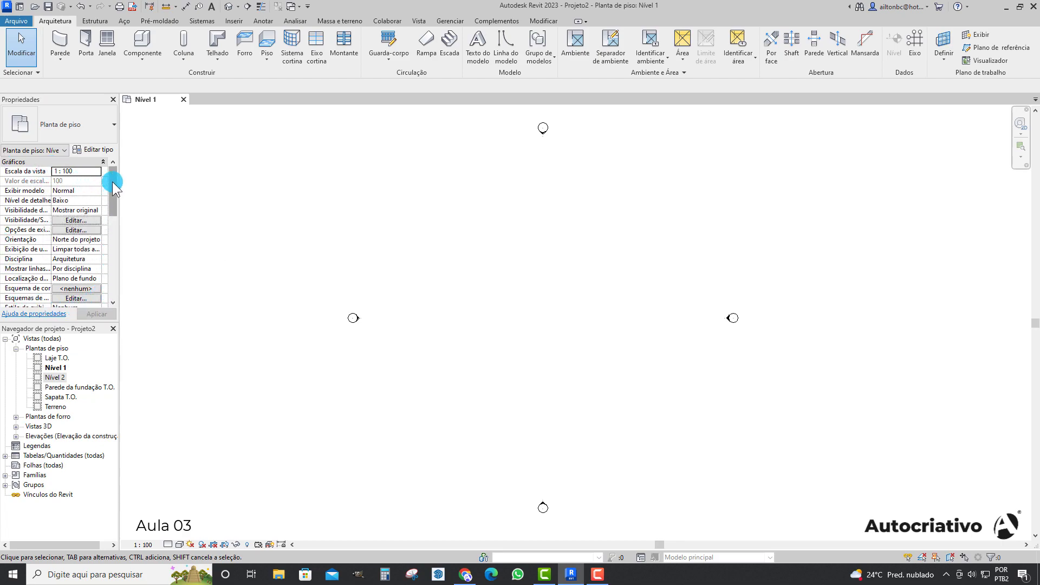
mouse_move(112, 181)
mouse_down()
mouse_move(116, 272)
mouse_move(115, 177)
mouse_up()
Open the Nível 2 plan and draw a horizontal Genérico - 200 mm wall 5000 long with a height of 8000 between the elevation markers
double_click(55, 377)
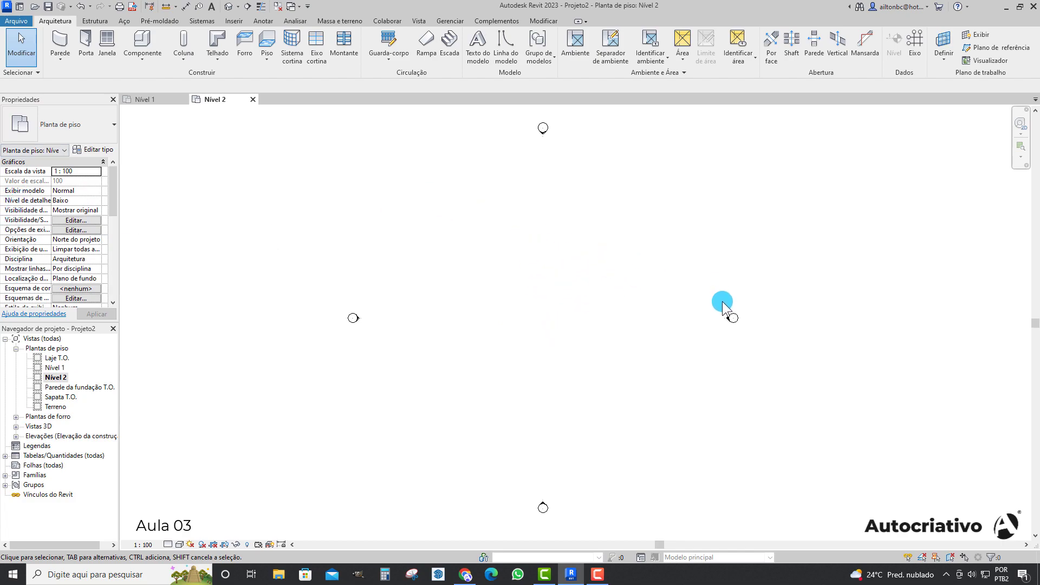
click(62, 46)
click(502, 316)
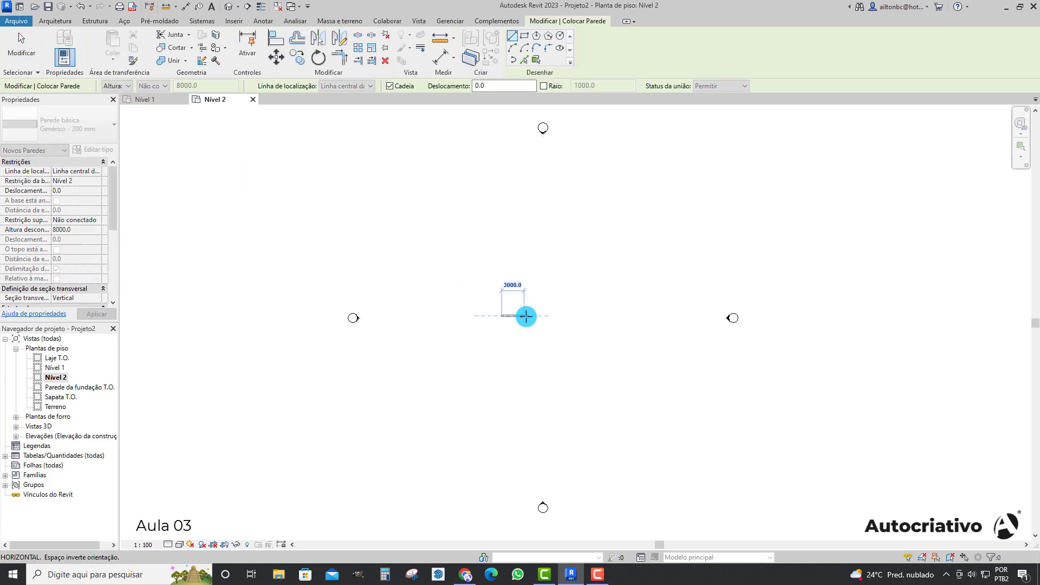
click(539, 318)
scroll(521, 320, up, 4)
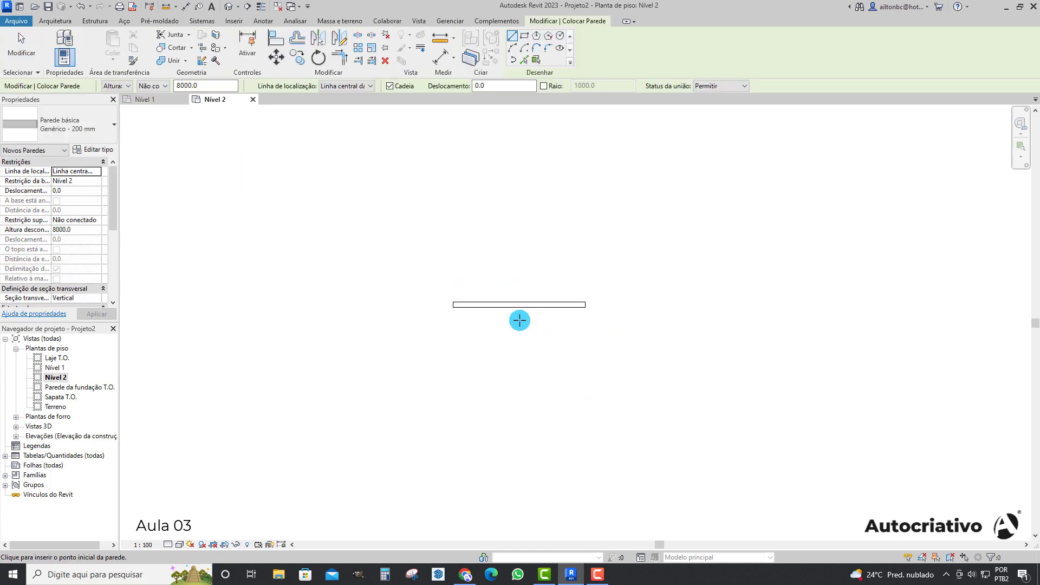
key(Escape)
key(Escape)
scroll(512, 315, up, 2)
middle_drag(487, 255, 516, 323)
scroll(516, 325, up, 1)
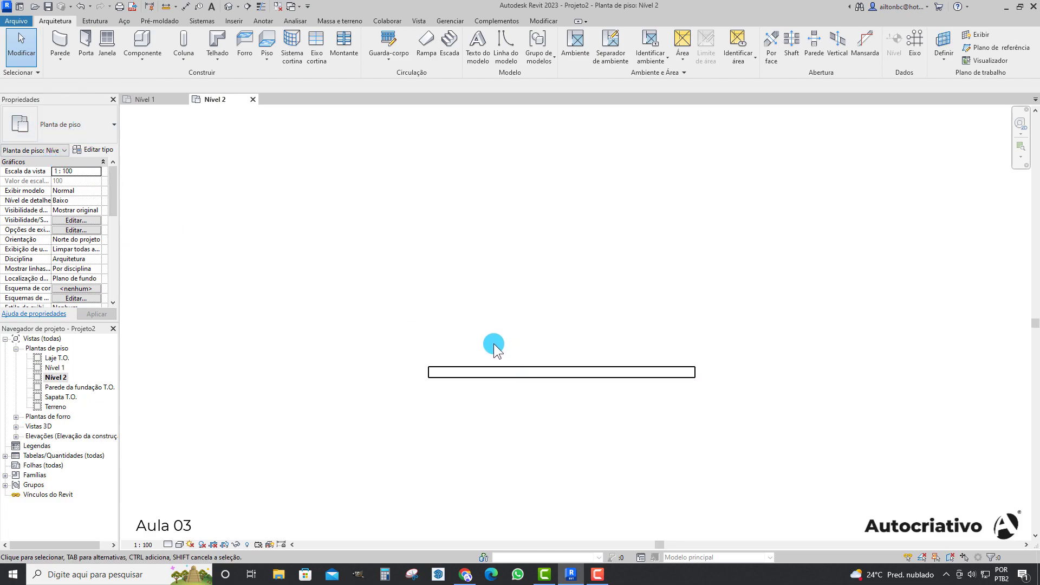
Compare the instance properties of the Nível 2 wall with the floor plan's view properties
click(517, 366)
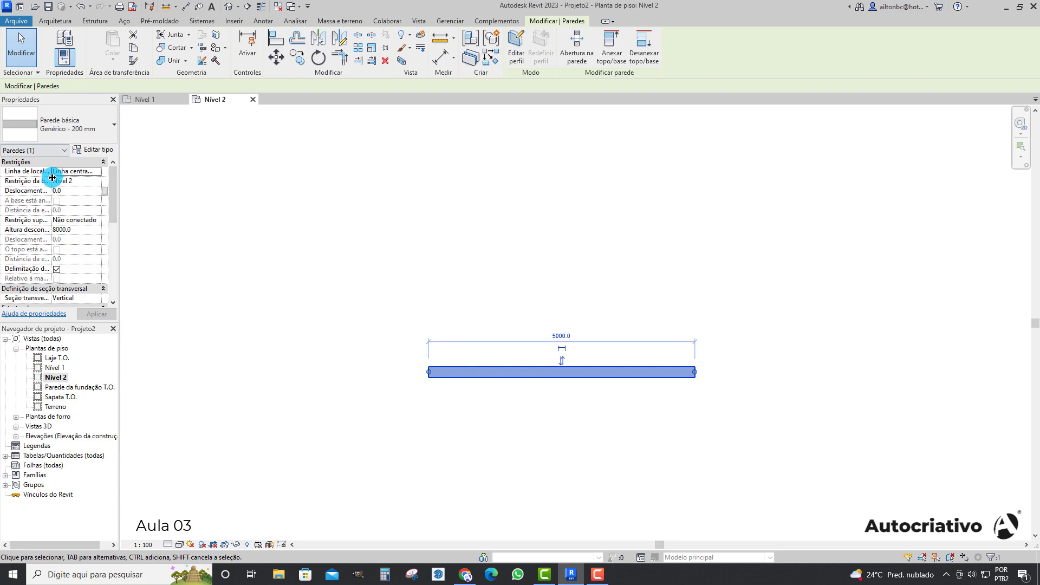
click(395, 287)
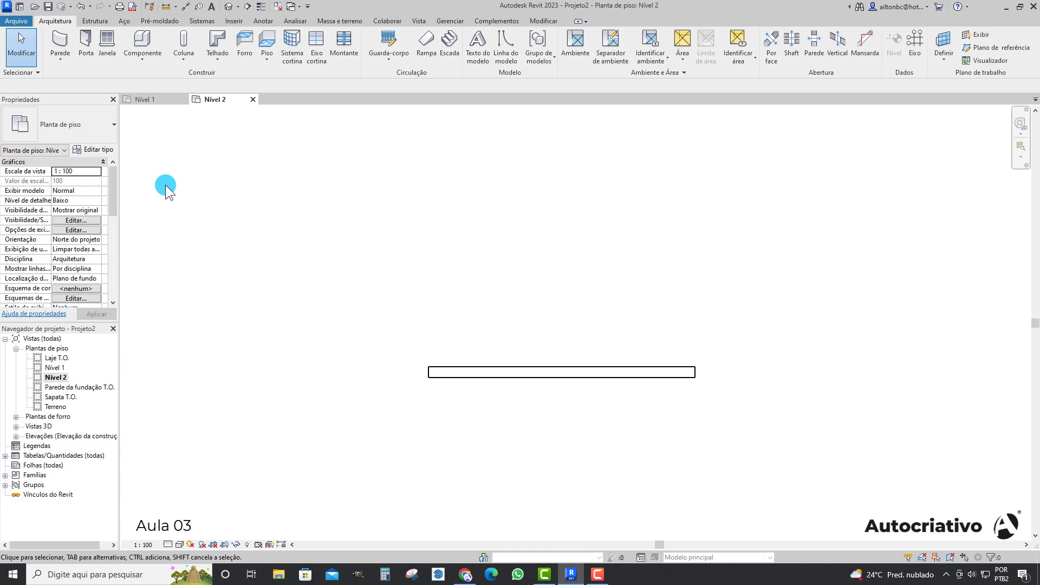
mouse_move(116, 181)
mouse_down()
mouse_move(115, 265)
mouse_move(115, 178)
mouse_up()
click(525, 371)
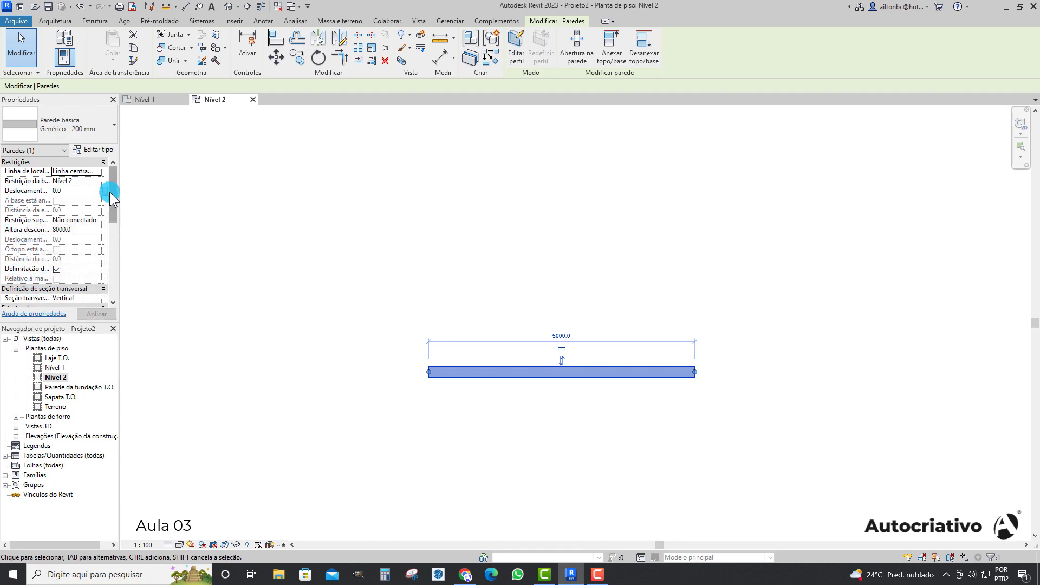
mouse_move(112, 190)
mouse_down()
mouse_move(116, 277)
mouse_move(115, 181)
mouse_up()
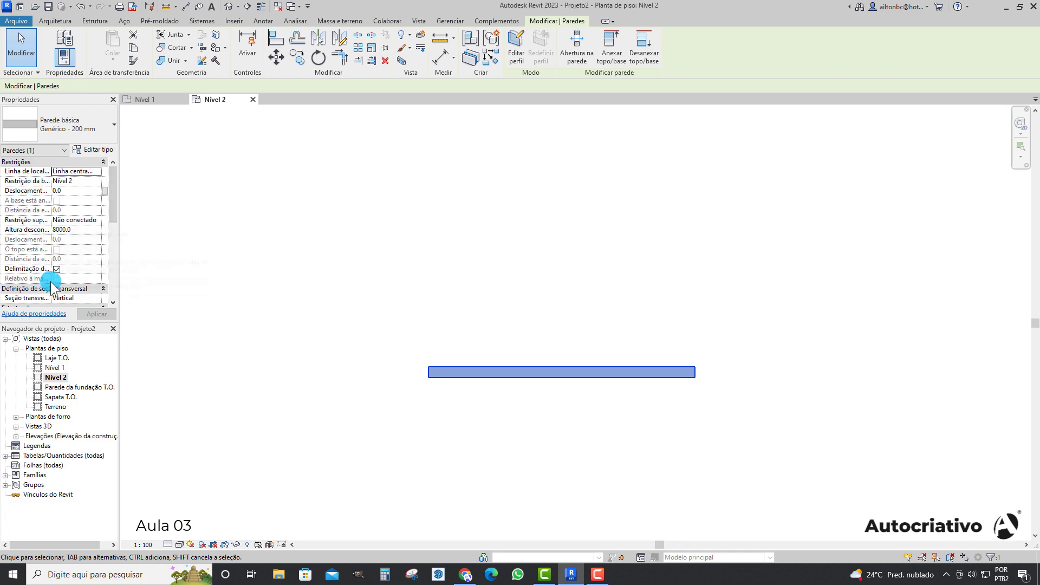
click(551, 412)
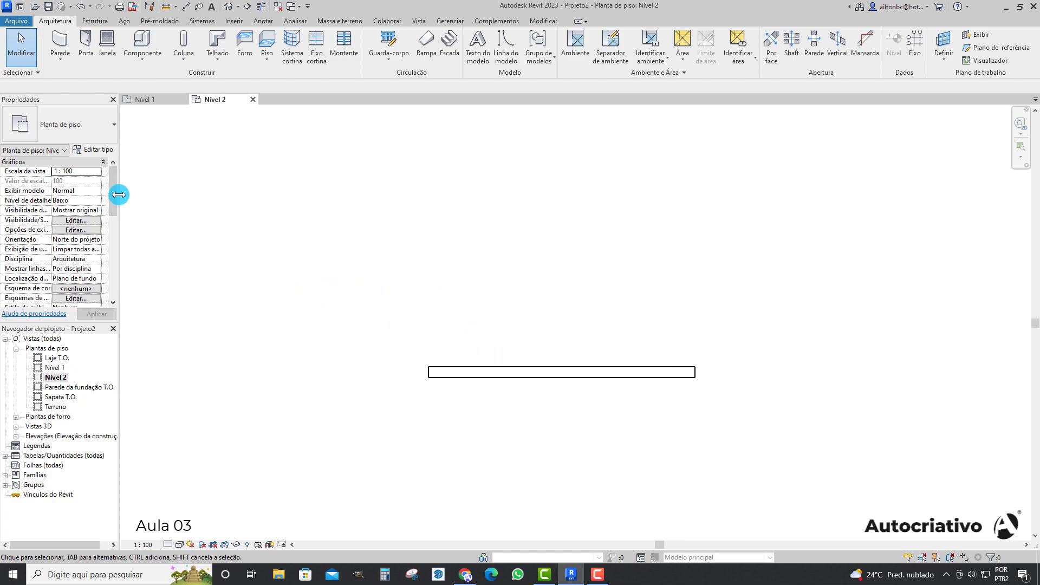
Examine the instance properties of the horizontal Nível 2 wall, then clear the selection to return to the floor plan properties
click(515, 370)
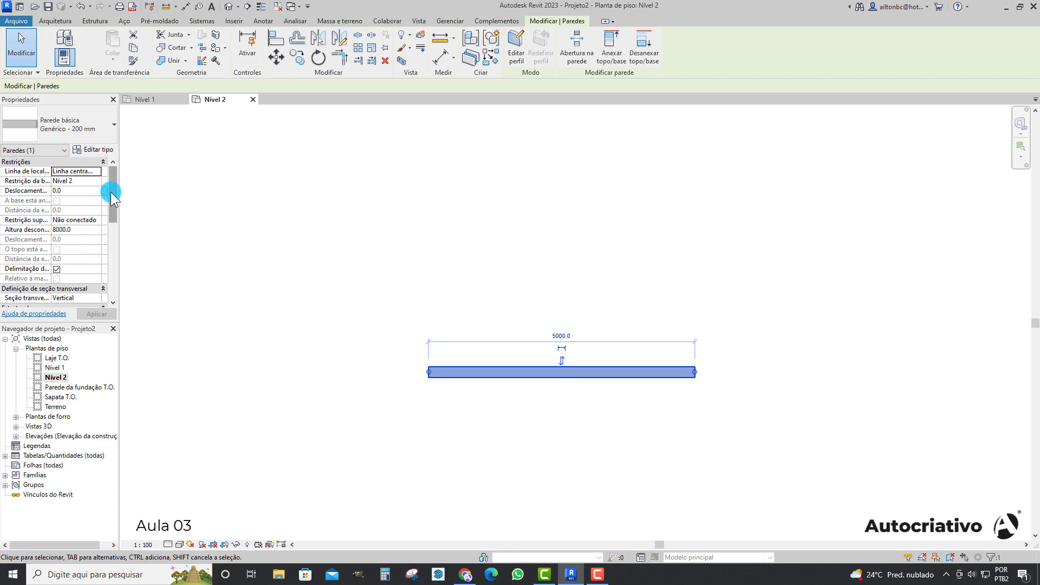
mouse_move(113, 194)
mouse_down()
mouse_move(112, 211)
mouse_move(111, 189)
mouse_up()
mouse_move(111, 194)
mouse_down()
mouse_move(114, 274)
mouse_move(112, 197)
mouse_up()
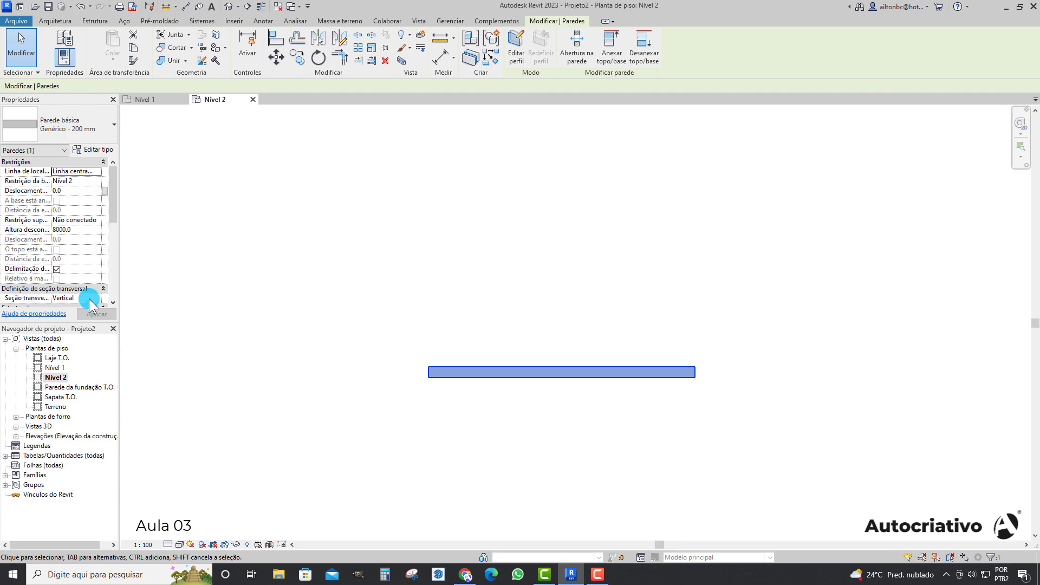
click(513, 293)
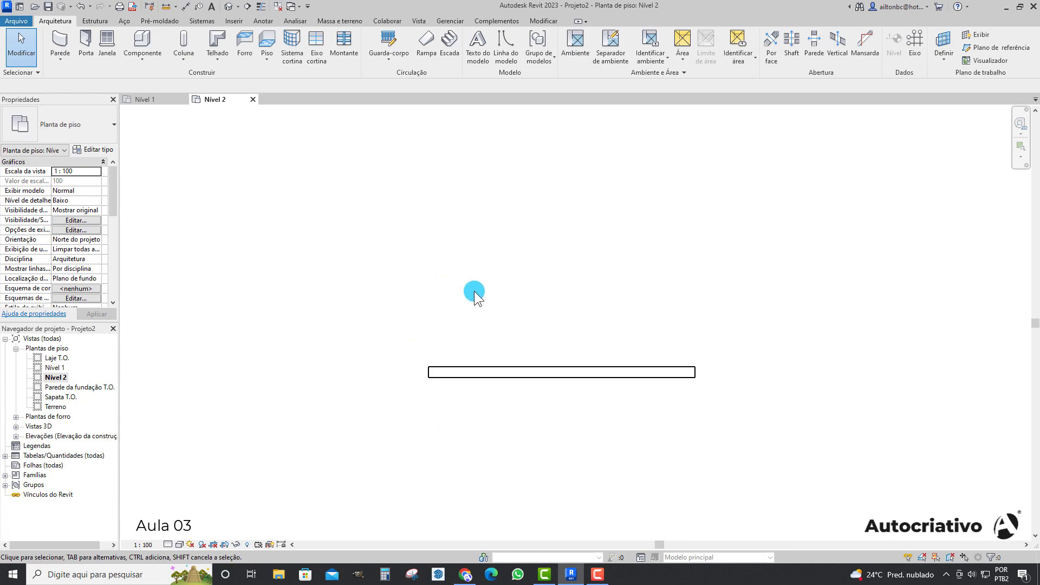
Review the floor plans and 3D views listed under Vistas in the project browser, leaving the whole Vistas branch collapsed
click(16, 348)
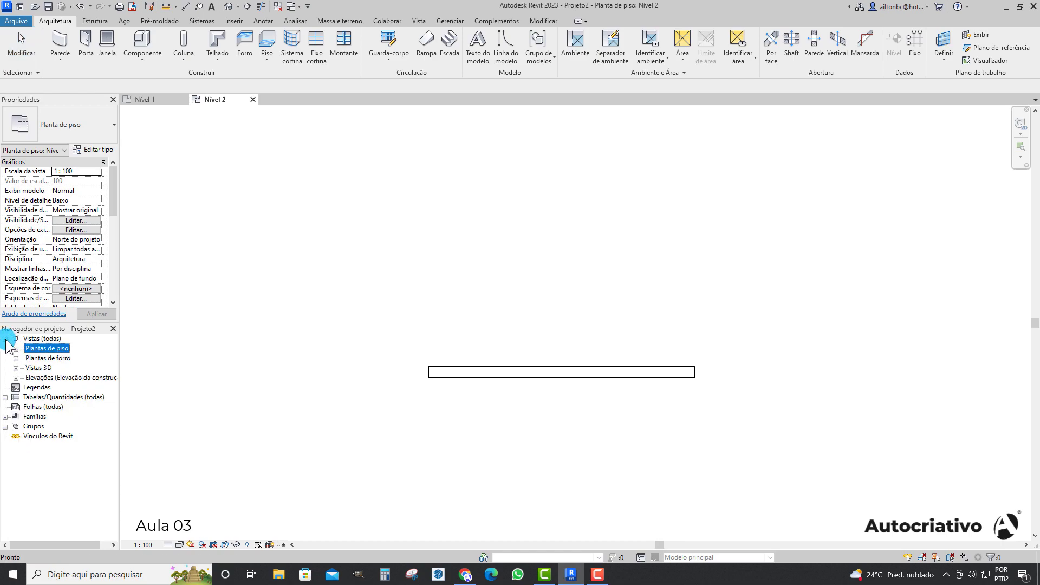
click(5, 338)
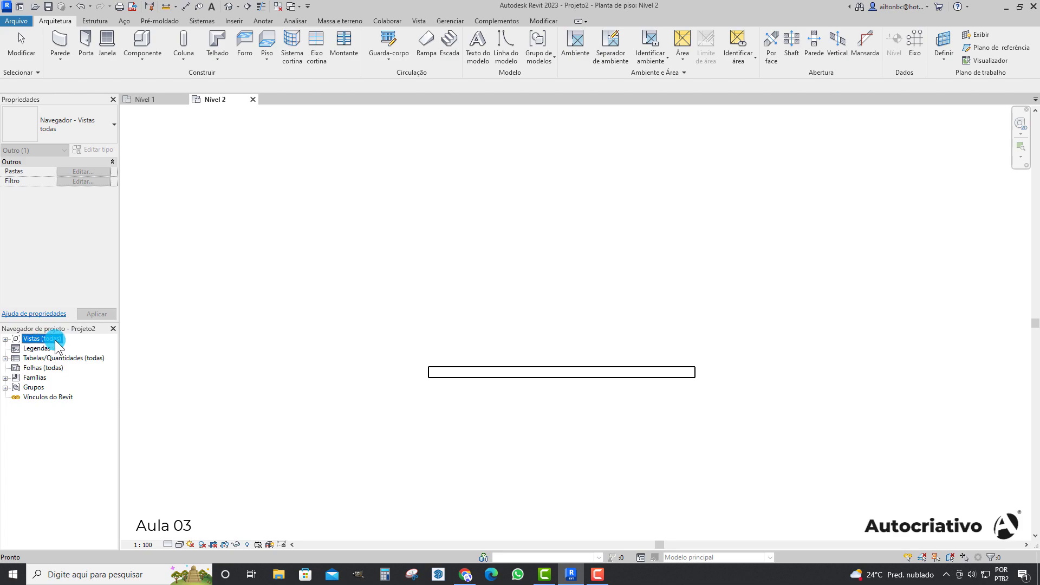
click(6, 339)
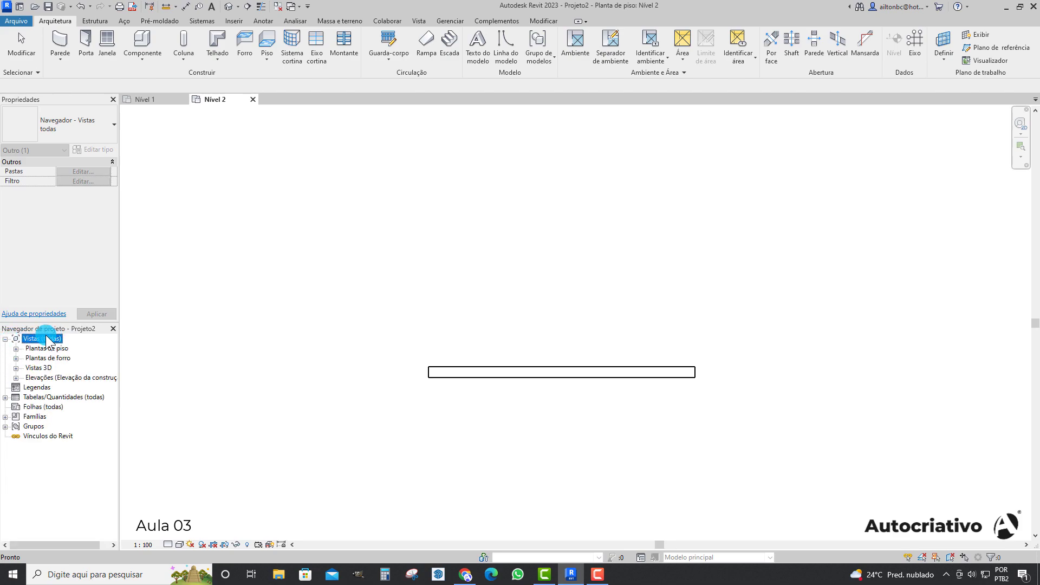
click(16, 350)
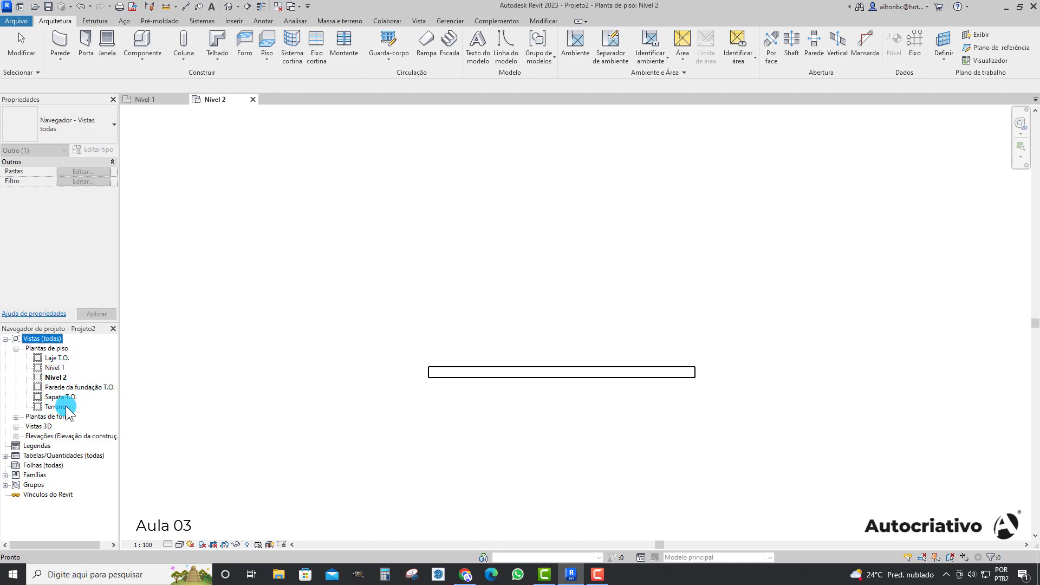
click(16, 427)
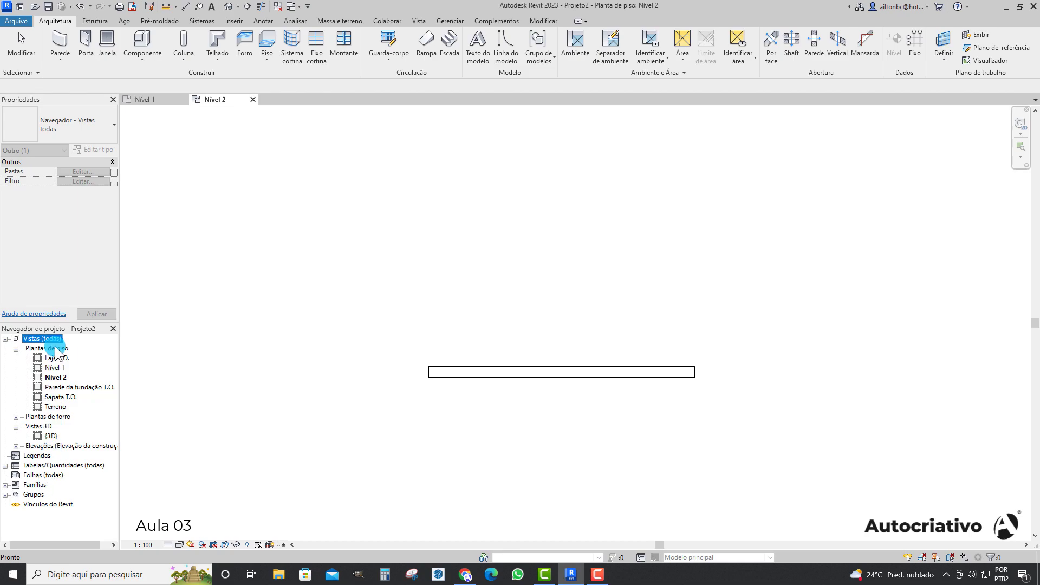
click(16, 427)
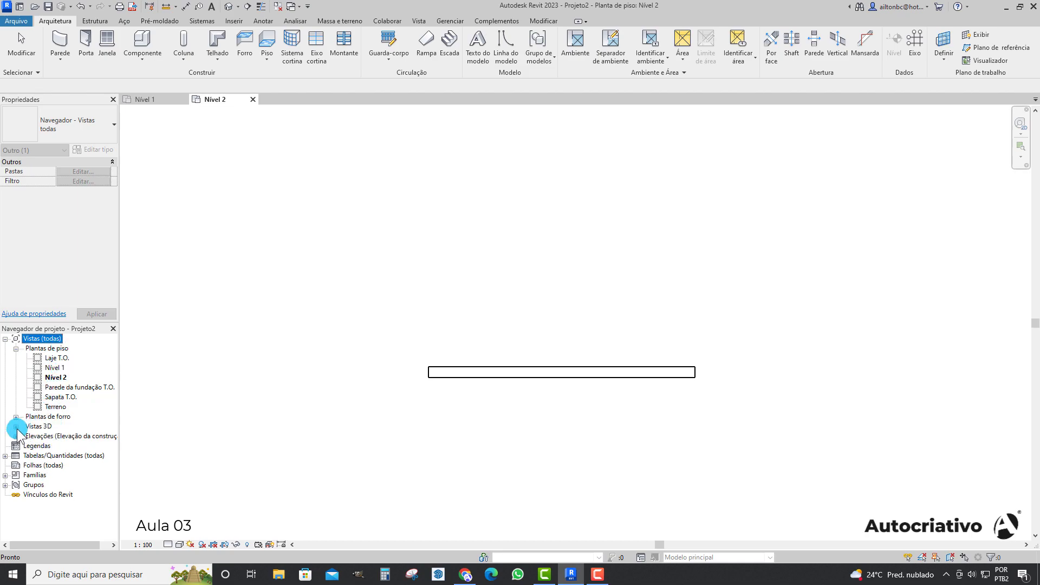
click(16, 348)
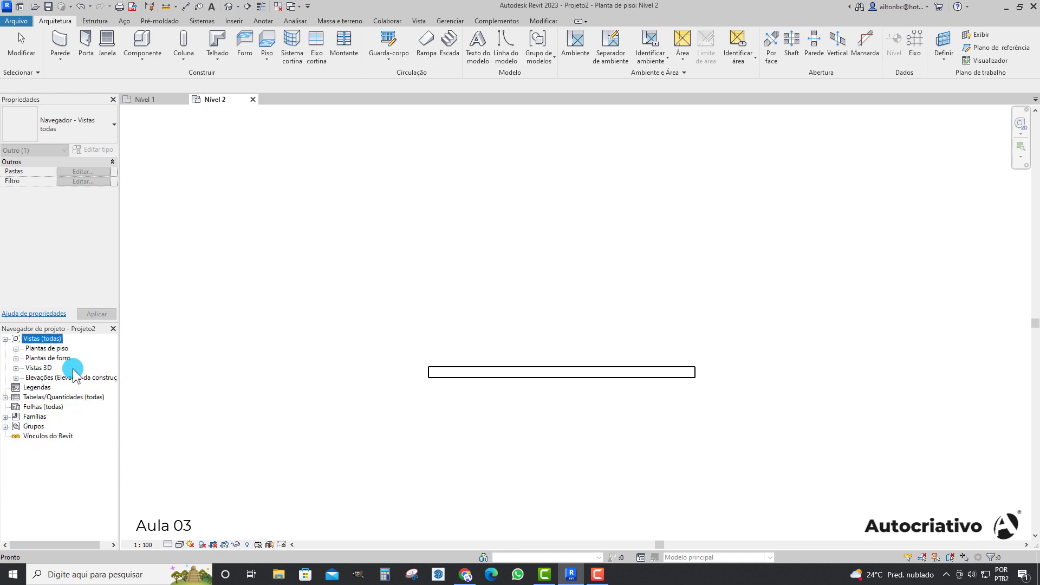
click(5, 339)
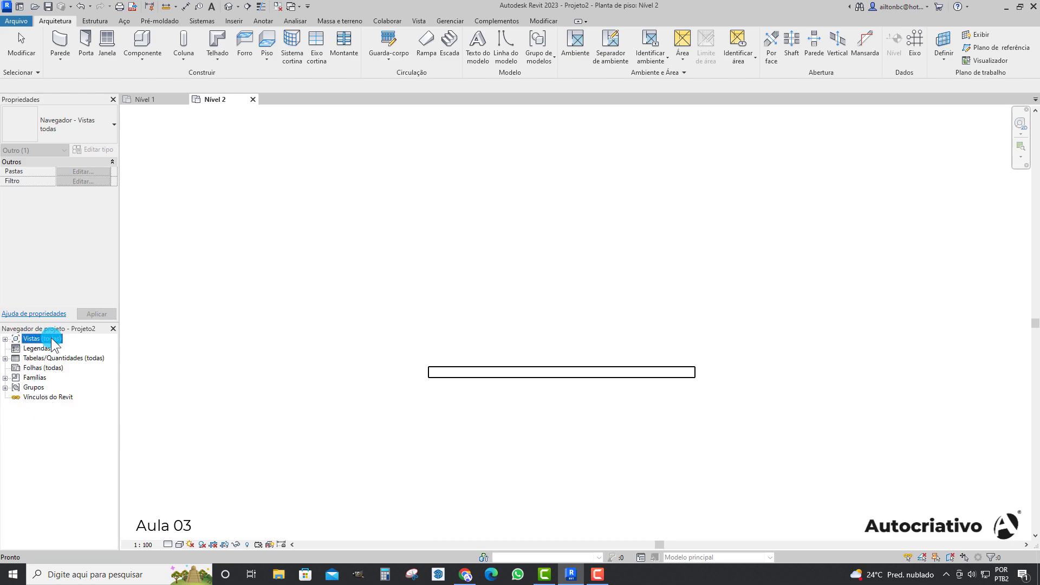
Review the schedules under Tabelas/Quantidades and the Vistas categories in the project browser, leaving both branches collapsed
click(5, 358)
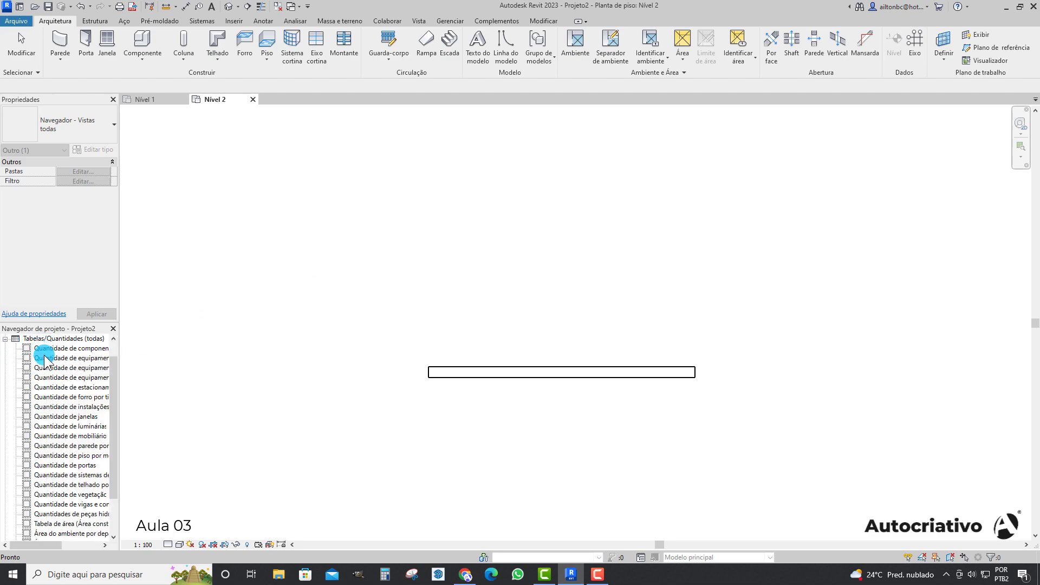
drag(110, 417, 115, 378)
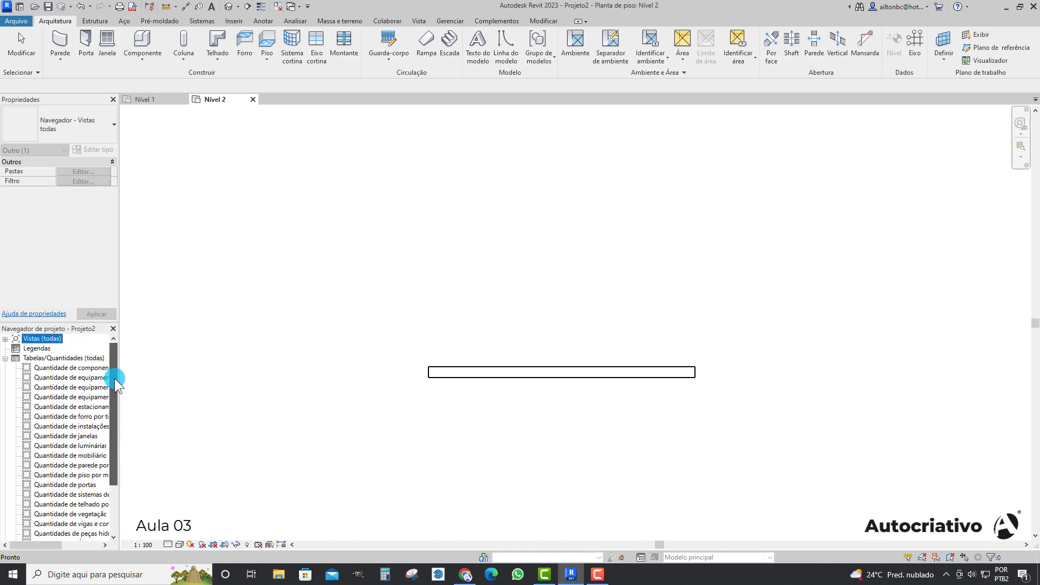
click(5, 358)
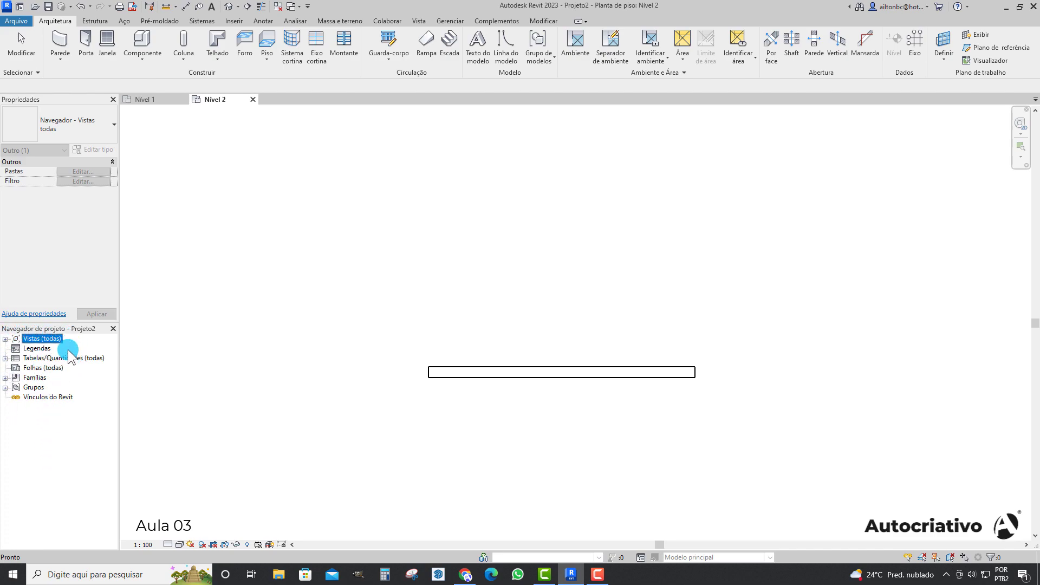
click(5, 339)
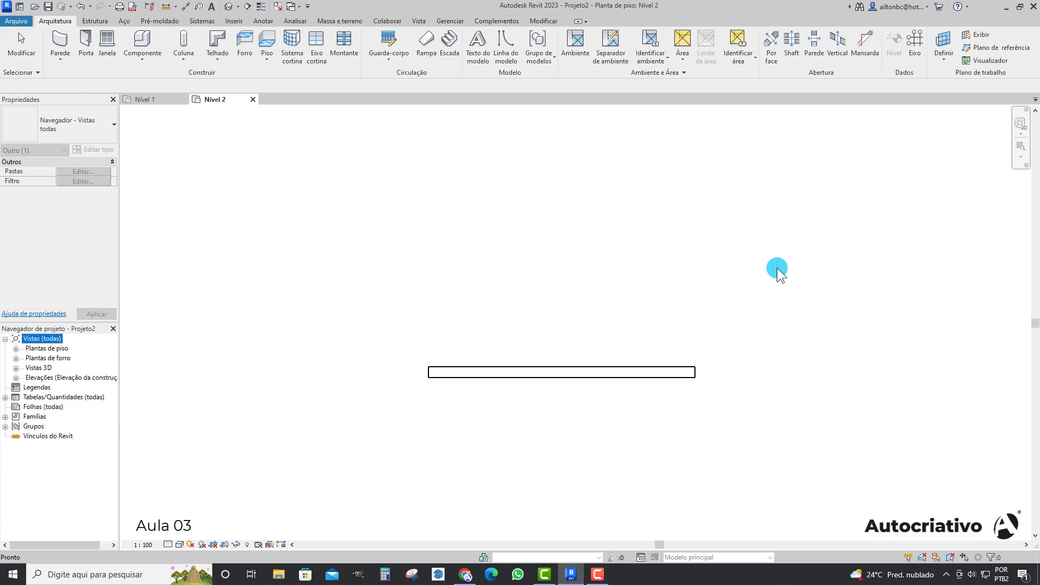
click(5, 339)
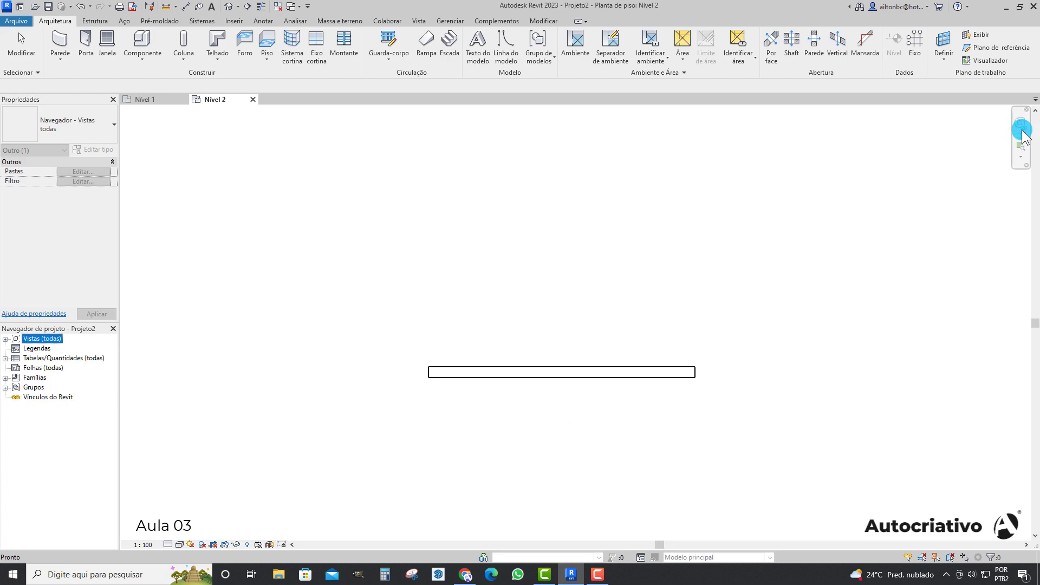
click(588, 296)
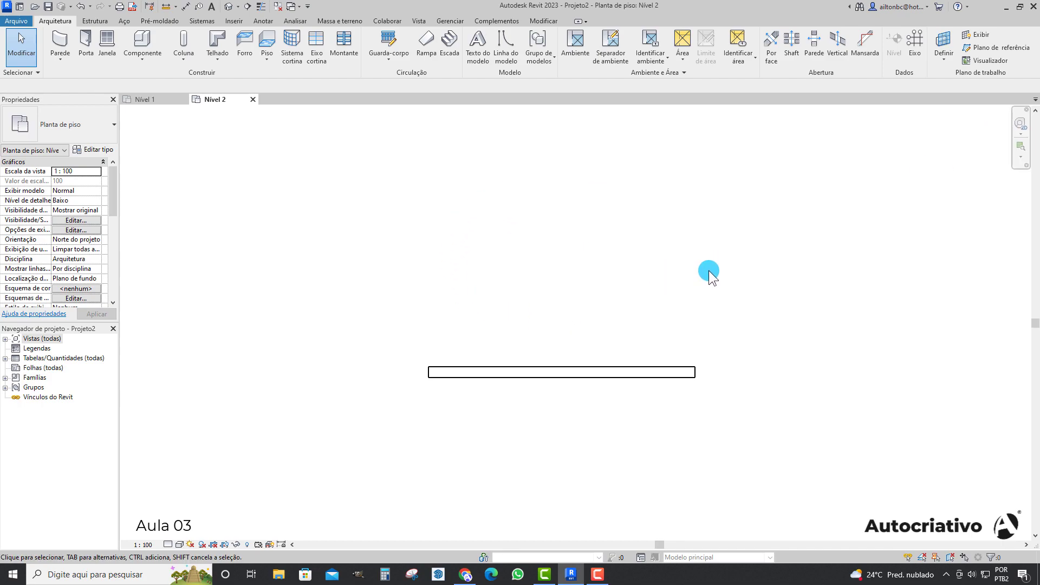
Examine the Nível 2 plan at different zoom levels, from a close view of the wall to all four elevation markers
scroll(602, 281, down, 2)
scroll(602, 281, up, 2)
scroll(602, 280, down, 4)
scroll(601, 283, up, 6)
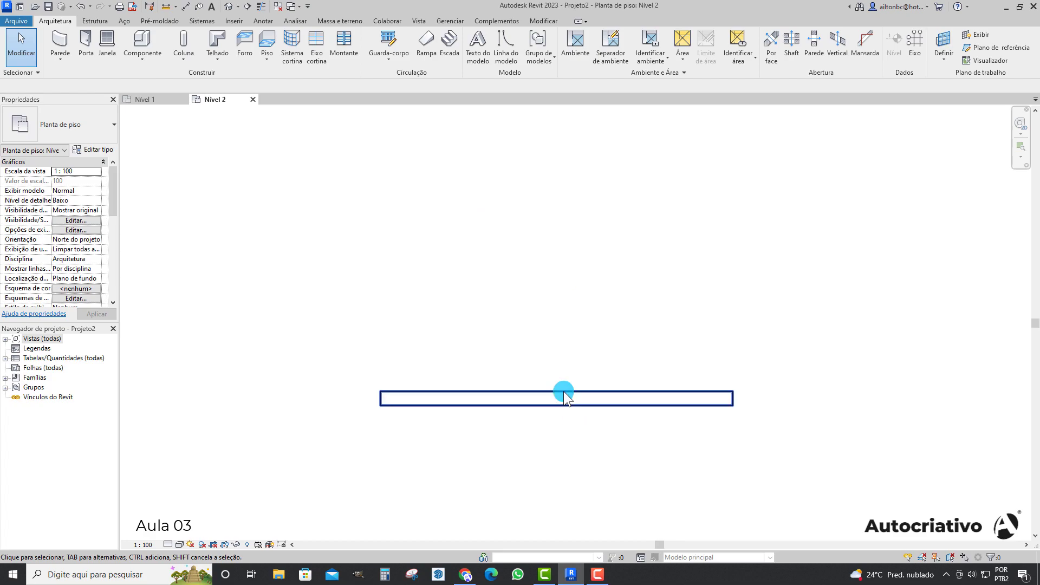
scroll(540, 319, down, 4)
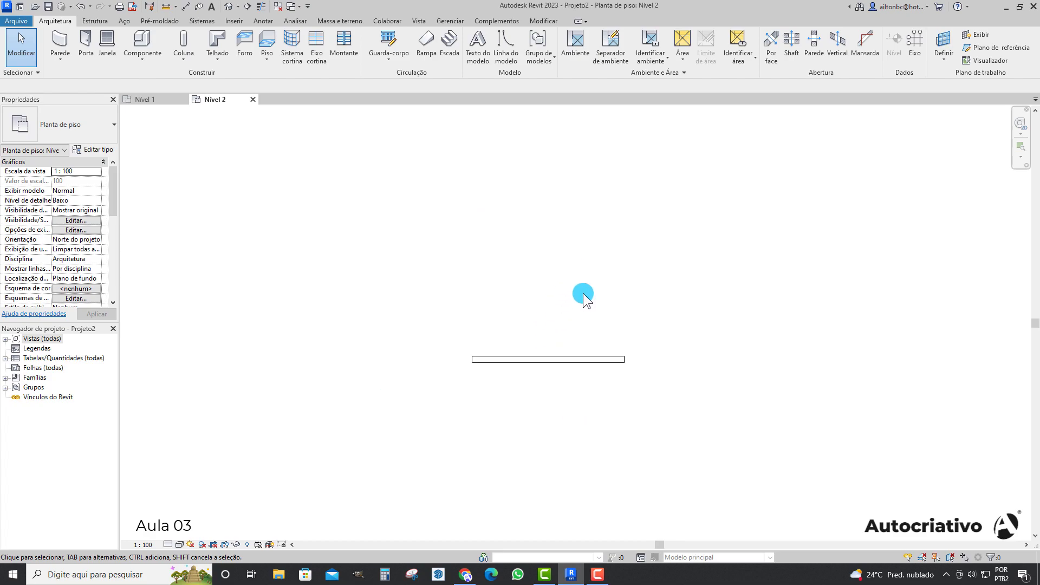
scroll(648, 334, down, 5)
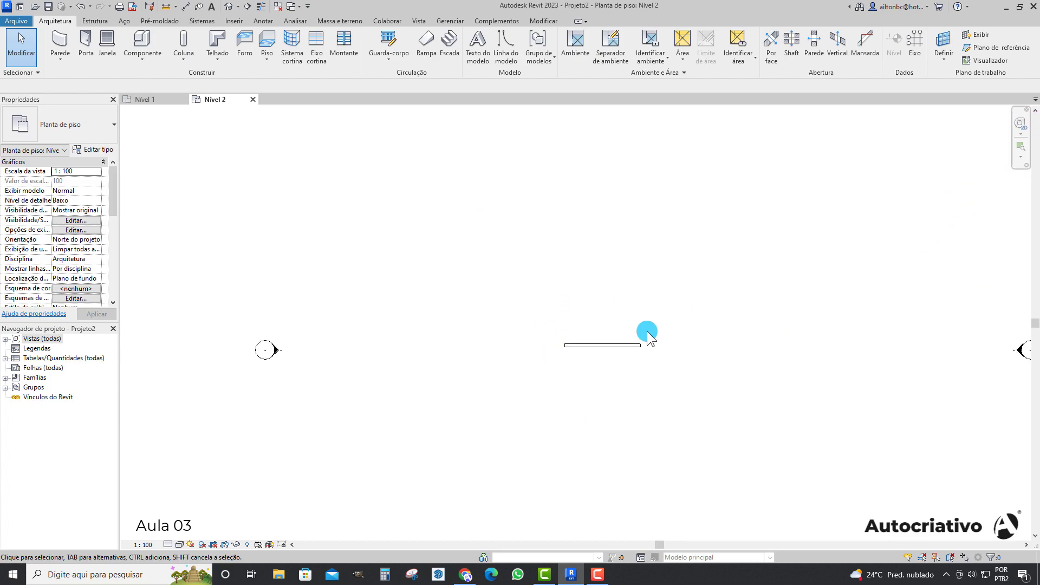
scroll(648, 334, down, 3)
middle_drag(678, 311, 574, 337)
scroll(574, 336, up, 1)
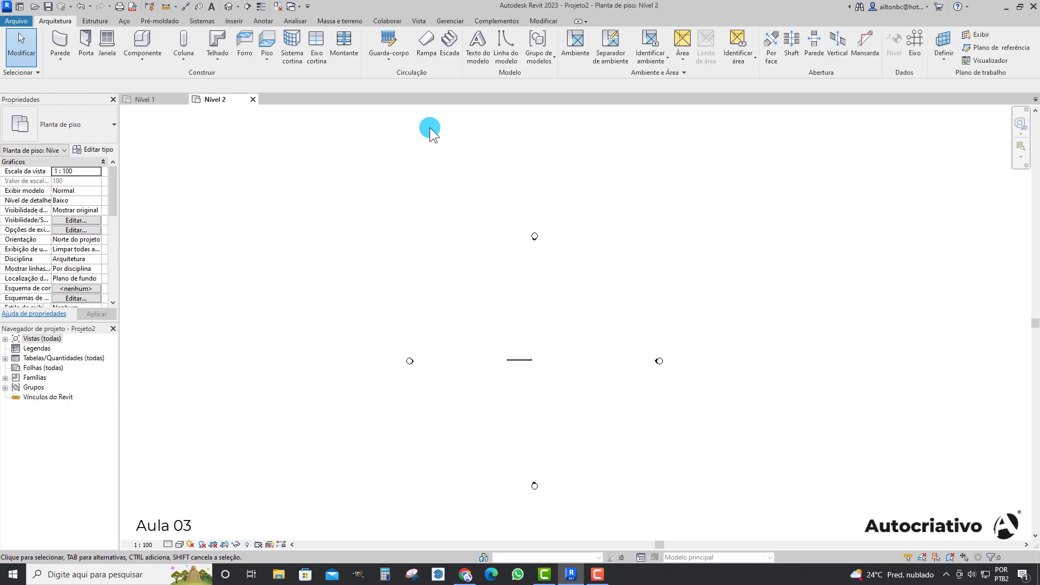
Close the Nível 2 plan and examine the drawing area between the elevation markers in the Nível 1 plan
click(252, 100)
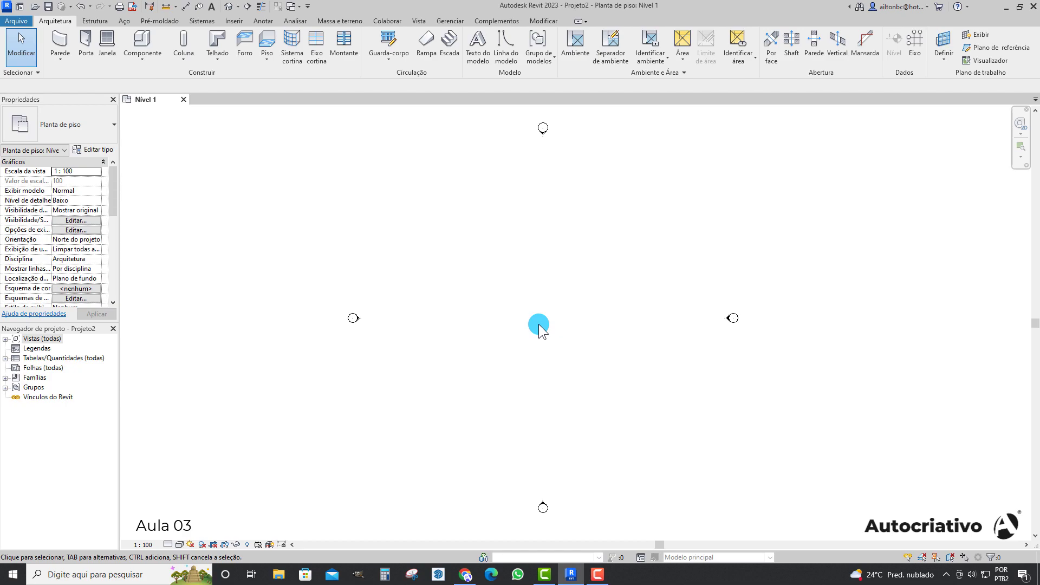
scroll(536, 327, down, 2)
scroll(536, 327, up, 1)
middle_drag(544, 328, 575, 341)
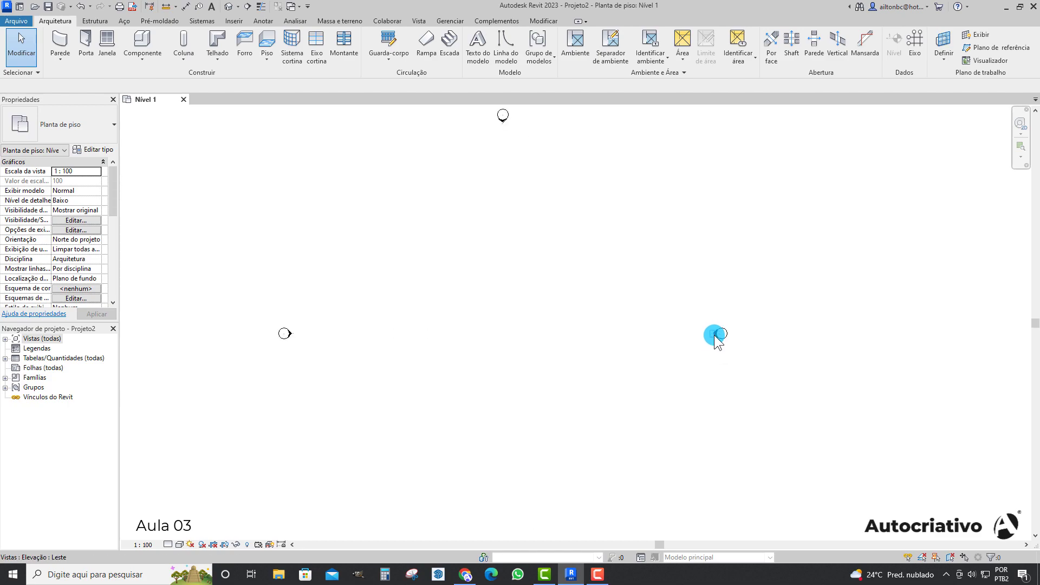
scroll(718, 336, down, 2)
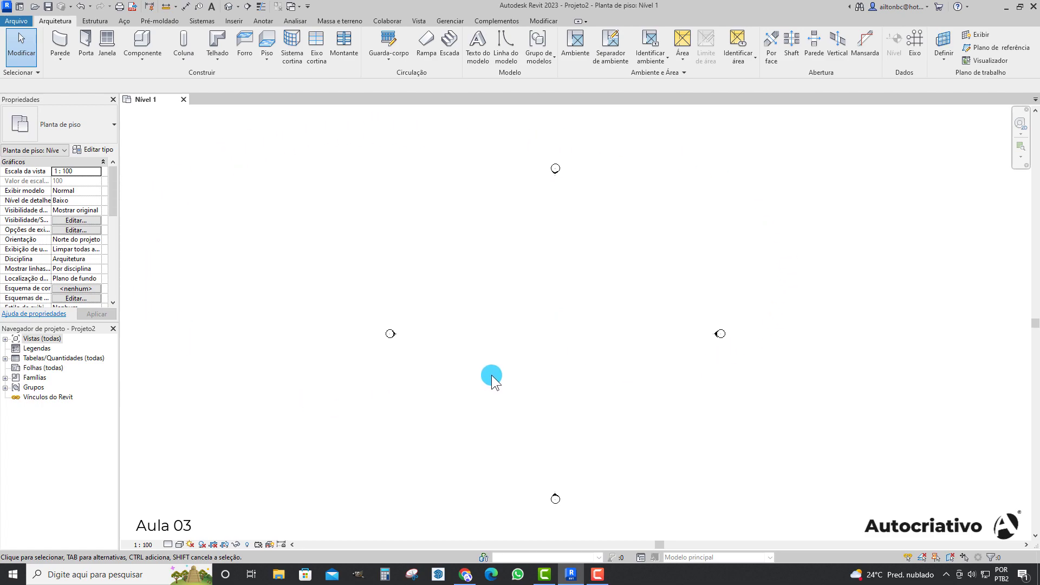
mouse_move(1036, 328)
mouse_down()
mouse_move(1030, 171)
mouse_move(1036, 447)
mouse_move(1031, 221)
mouse_move(1032, 390)
mouse_move(1034, 331)
mouse_up()
drag(658, 545, 613, 539)
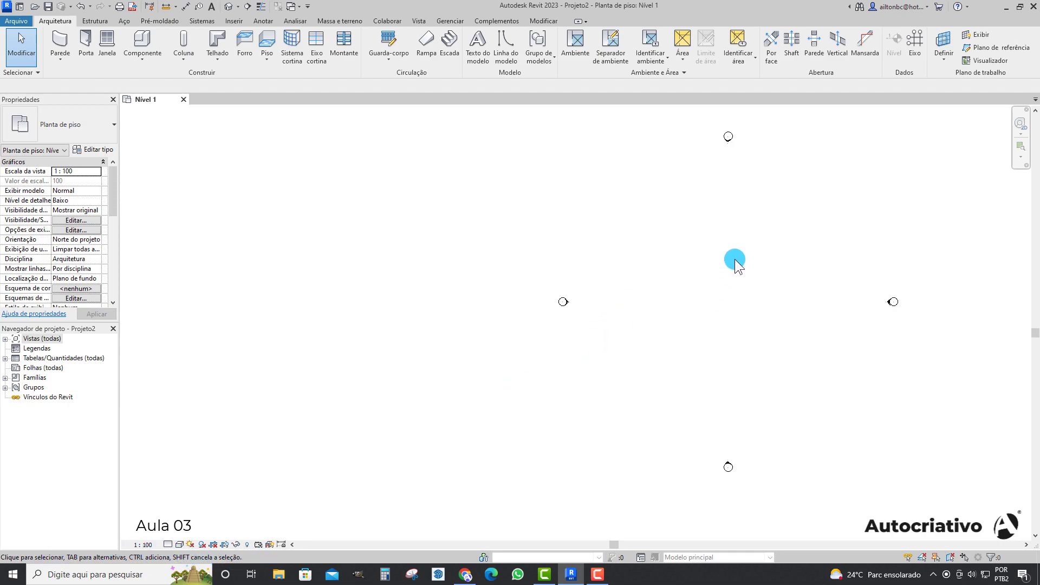
middle_drag(739, 269, 596, 306)
middle_drag(597, 253, 594, 247)
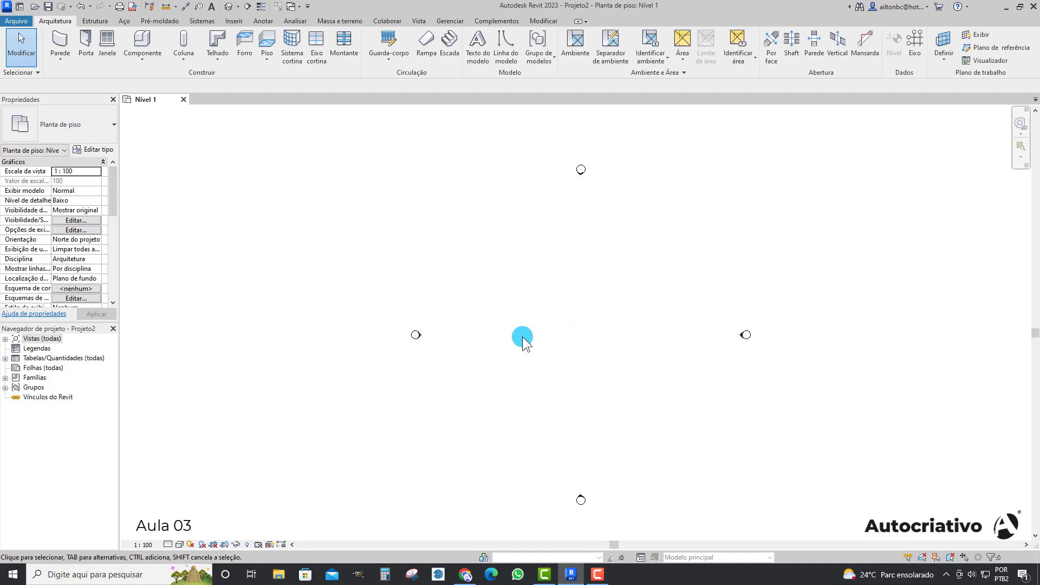
Draw two connected Genérico - 200 mm walls on Nível 1, 8000 high: a horizontal one 7500 long and a slanted one descending from its right end
click(61, 43)
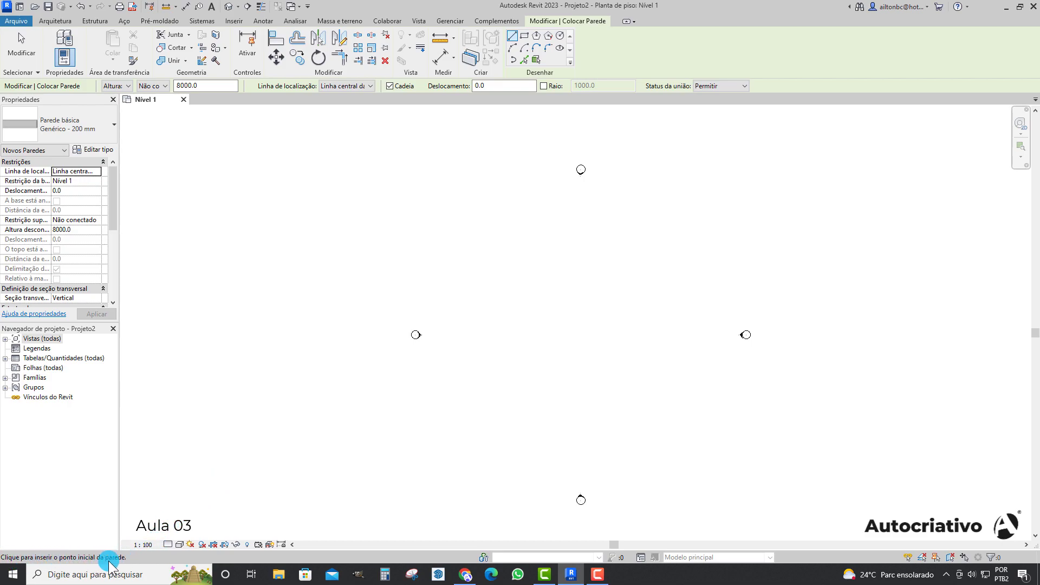
click(529, 323)
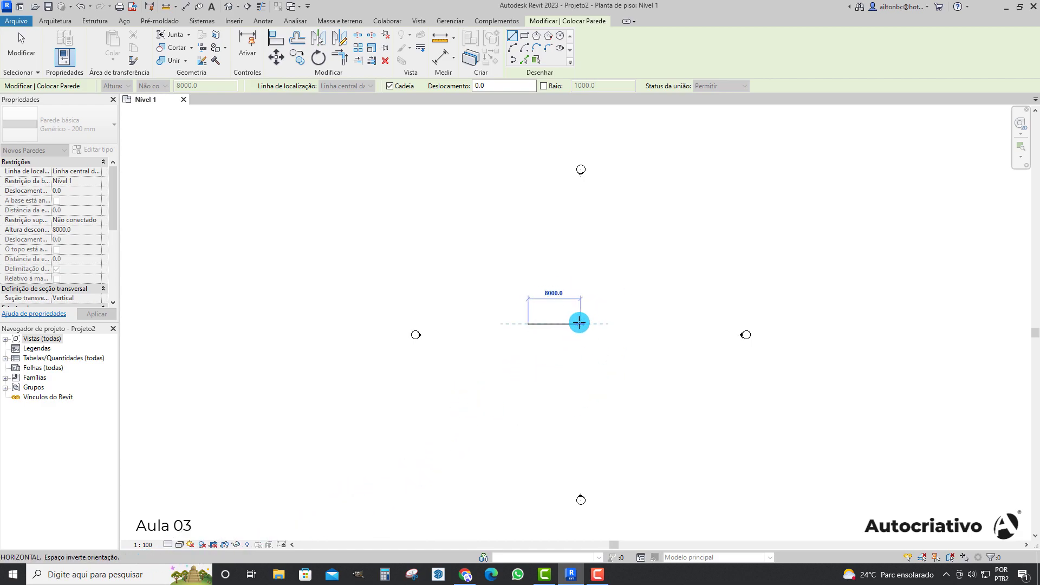
scroll(580, 328, up, 4)
click(573, 317)
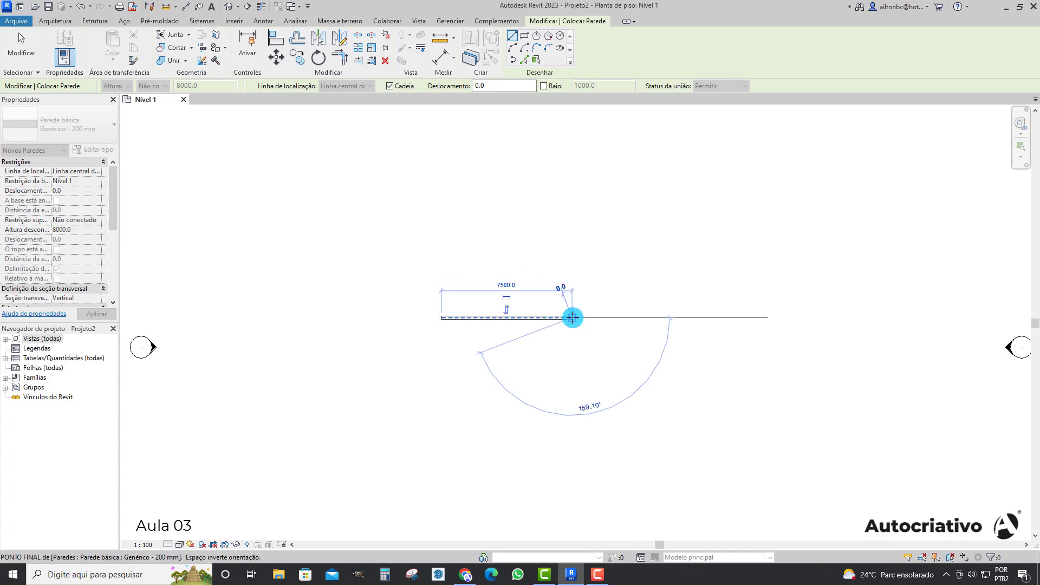
click(559, 388)
key(Escape)
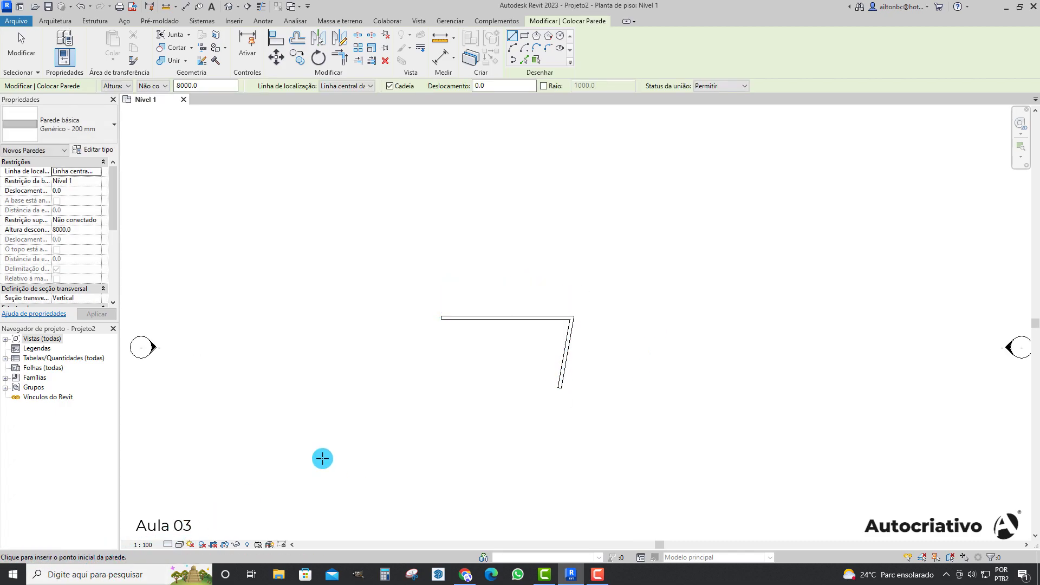
scroll(526, 361, down, 2)
scroll(526, 361, down, 1)
key(Escape)
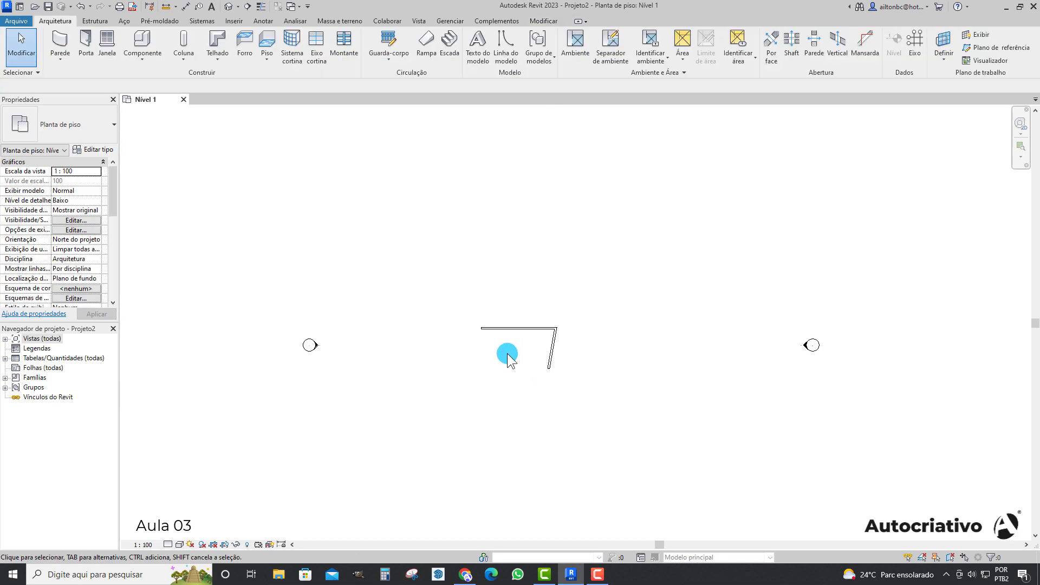
Delete both connected walls from the Nível 1 plan
drag(518, 317, 600, 405)
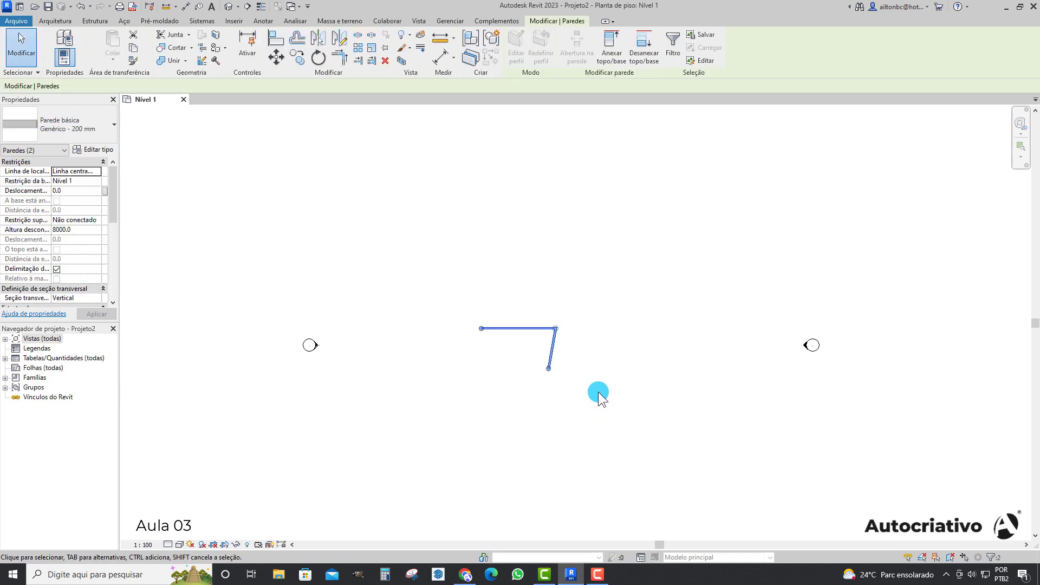
key(Delete)
mouse_move(573, 321)
middle_down()
mouse_move(561, 337)
mouse_move(560, 371)
mouse_move(556, 329)
middle_up()
scroll(561, 340, down, 3)
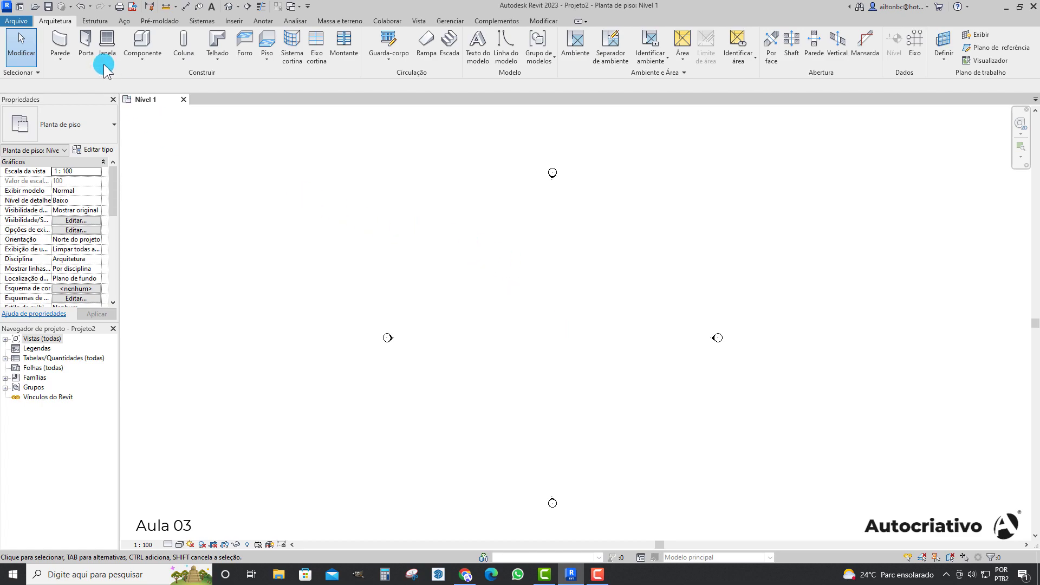
Review the structure commands and the structural settings for symbolic representation, load cases, load combinations and boundary conditions, cancelling without edits
click(94, 21)
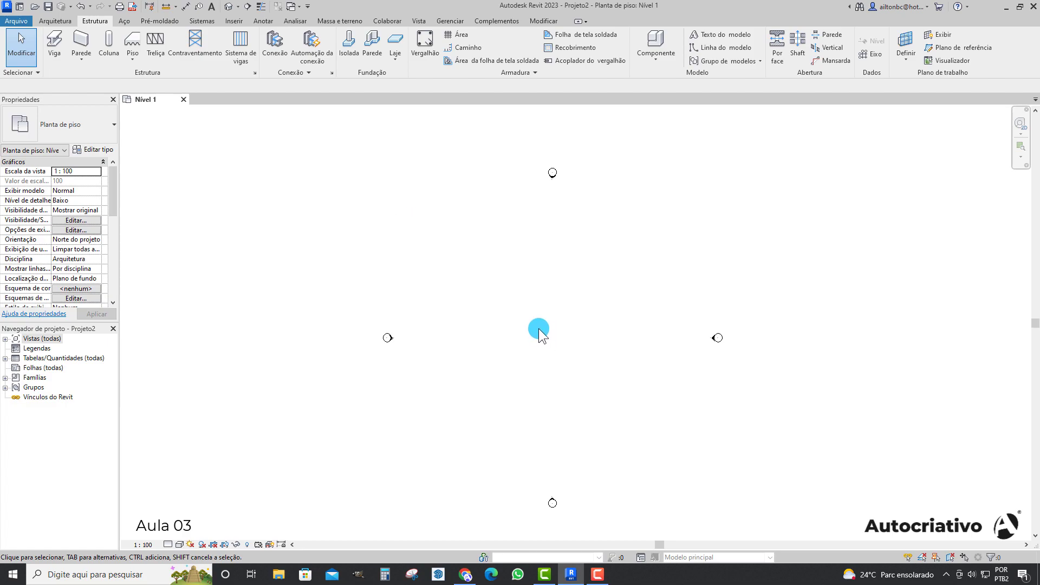
middle_drag(535, 324, 532, 319)
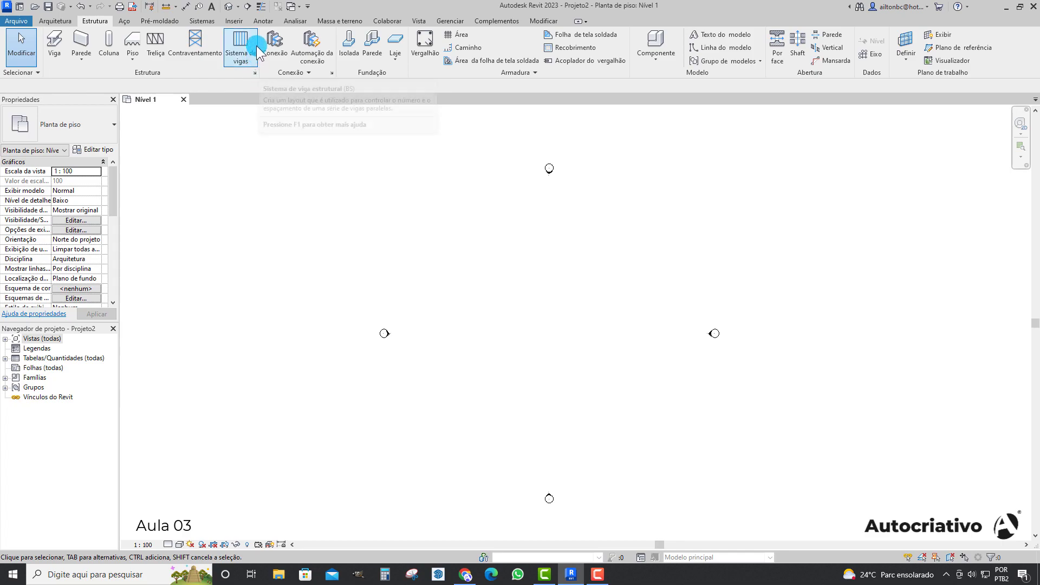
click(256, 73)
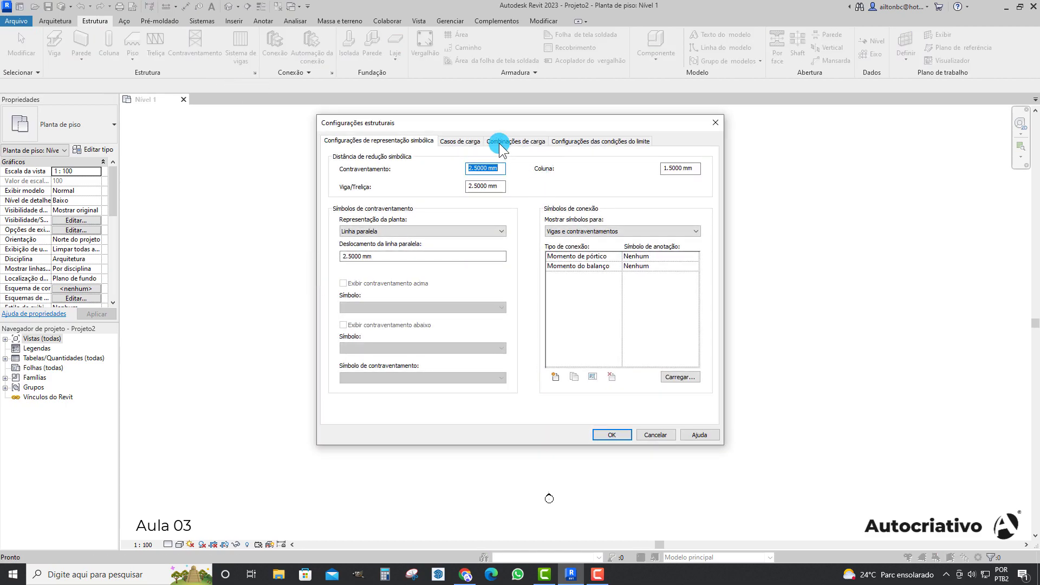
drag(490, 121, 504, 143)
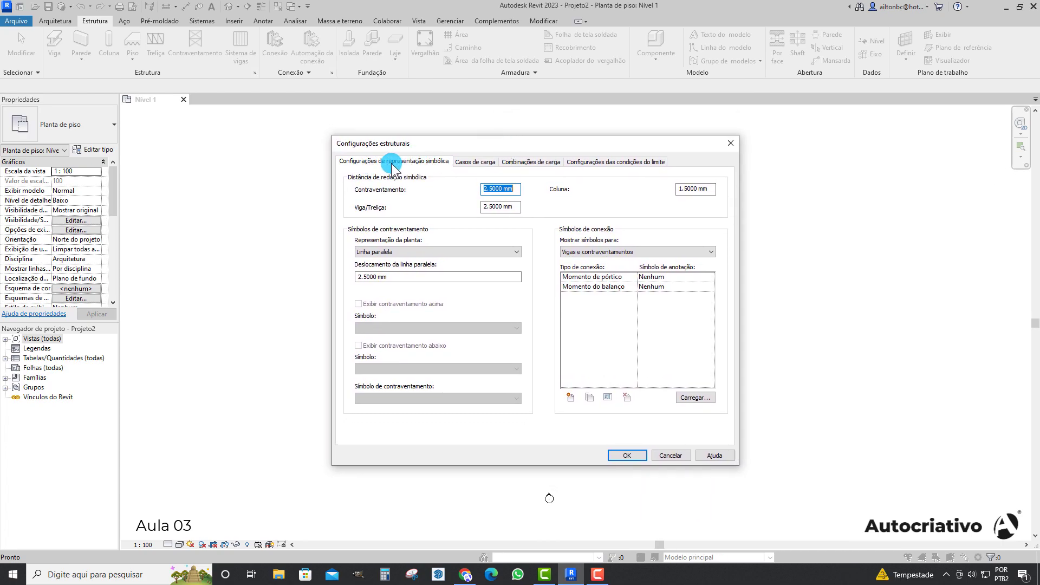
click(472, 161)
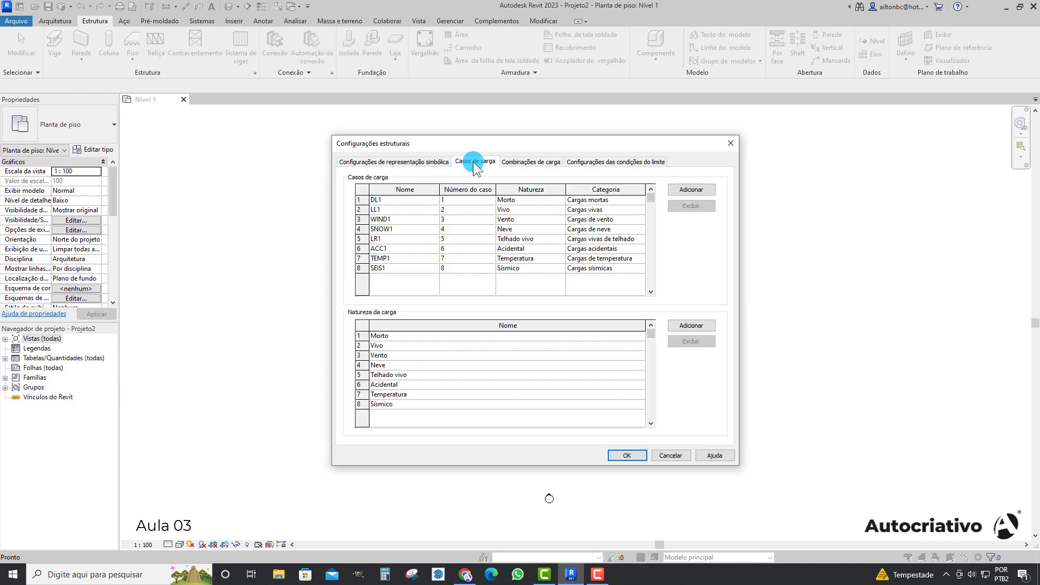
click(525, 163)
click(599, 163)
click(600, 230)
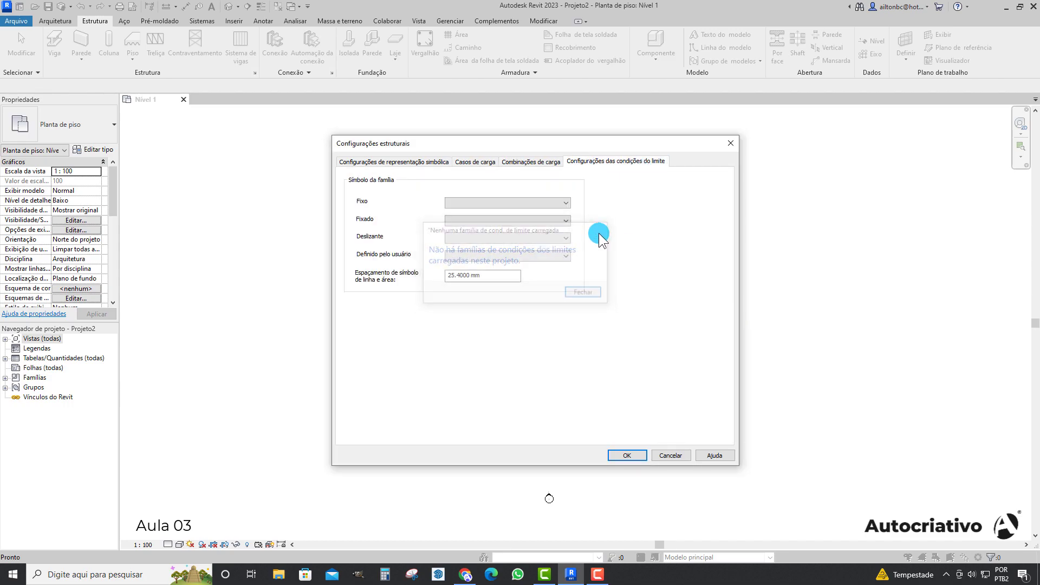
click(676, 455)
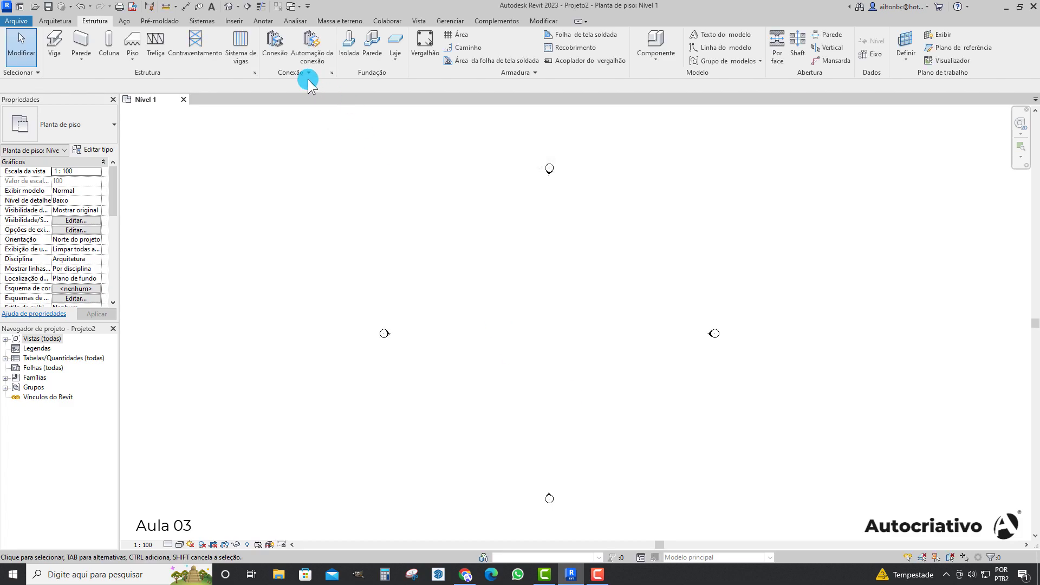
Inspect the structural connection settings with their available and loaded connections, and cancel the dialog
click(332, 72)
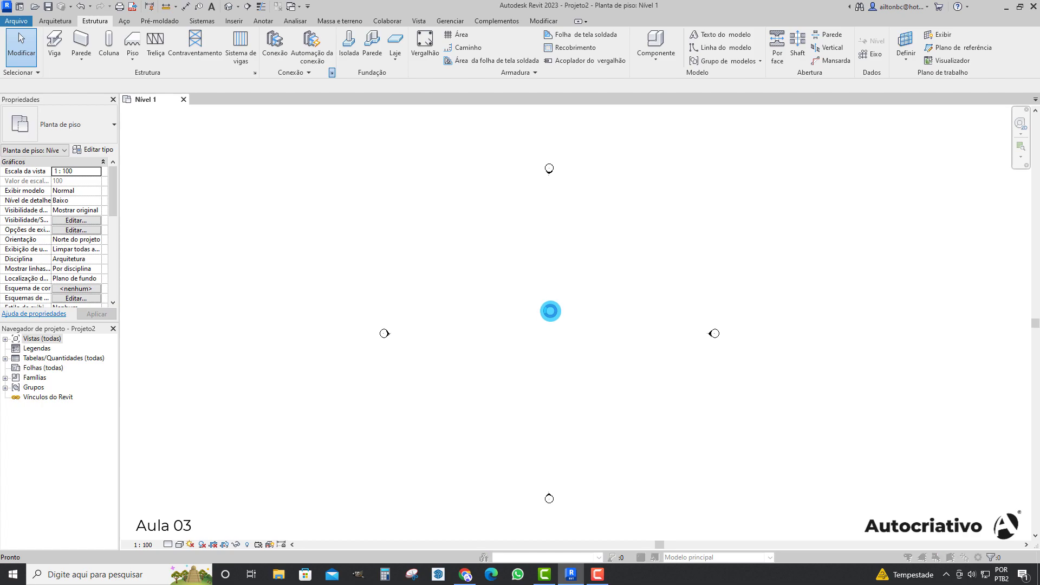
drag(496, 128, 513, 139)
click(696, 454)
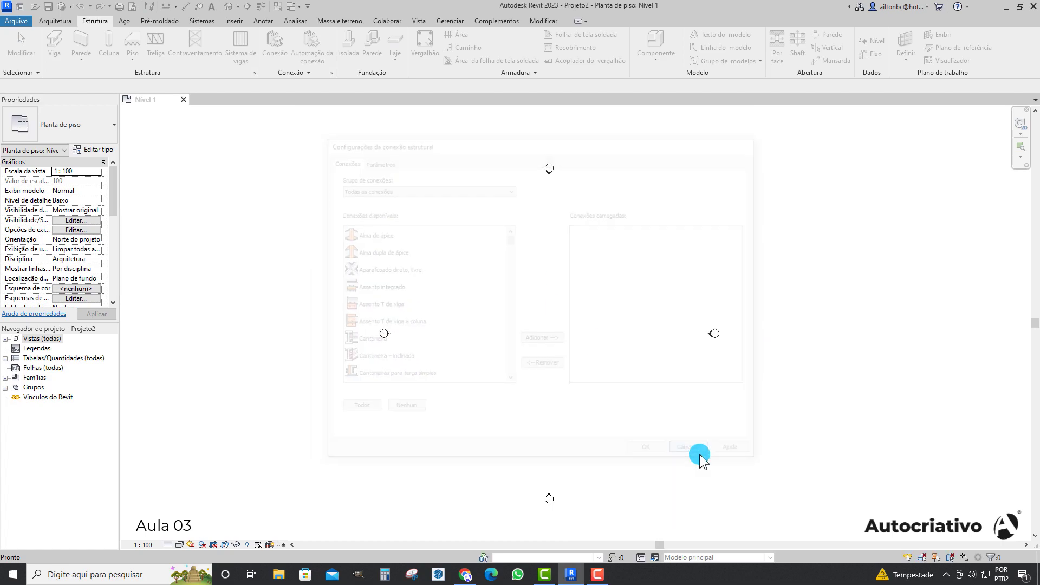
Look over the annotation commands and inspect the text type properties, dismissing the dialog without edits
click(65, 22)
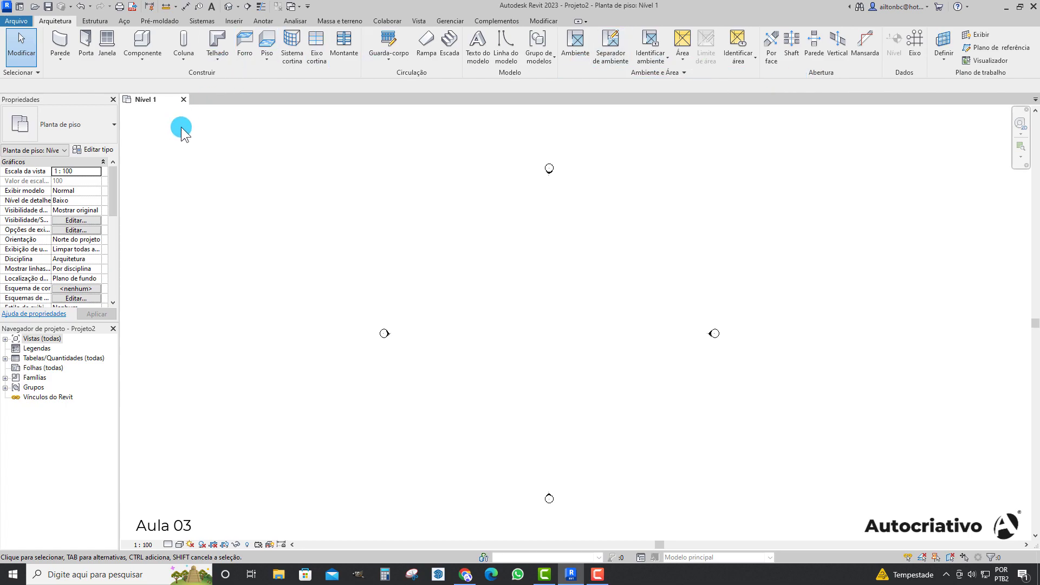
click(264, 22)
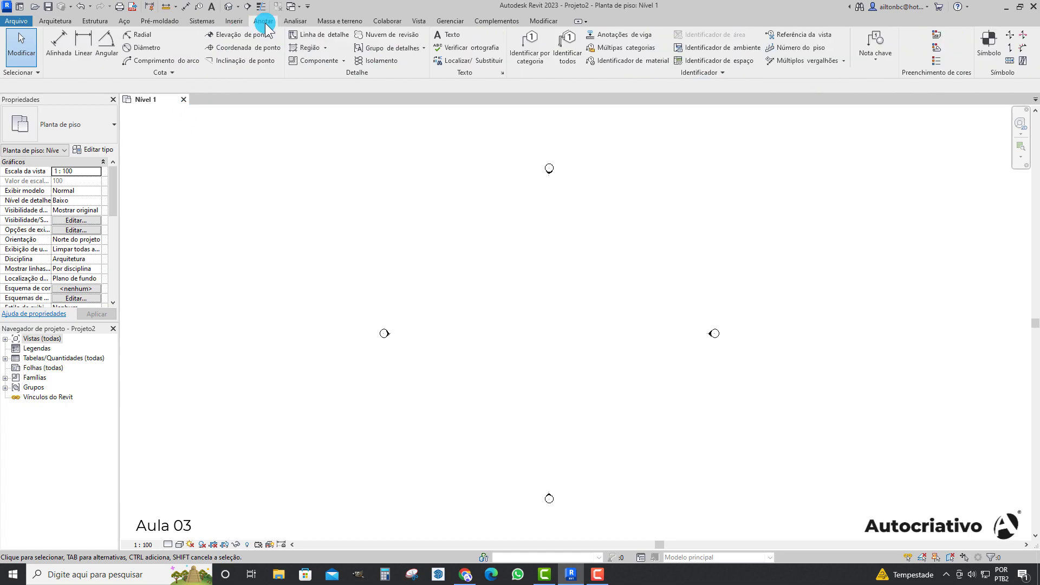
click(503, 74)
drag(522, 124, 546, 138)
click(579, 444)
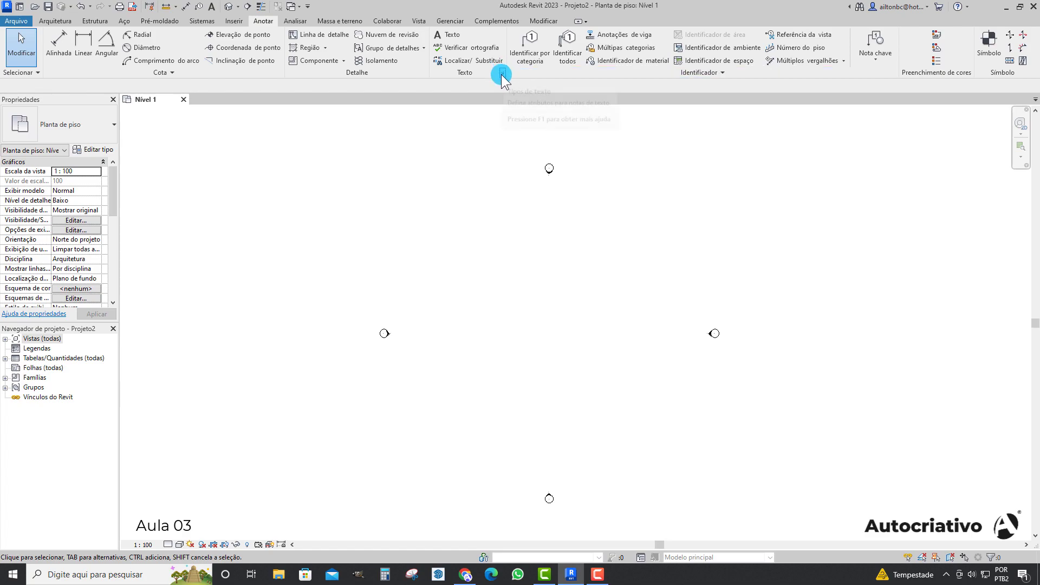
Look over the analysis and the massing and site commands, and inspect the site settings before cancelling the dialog
click(294, 22)
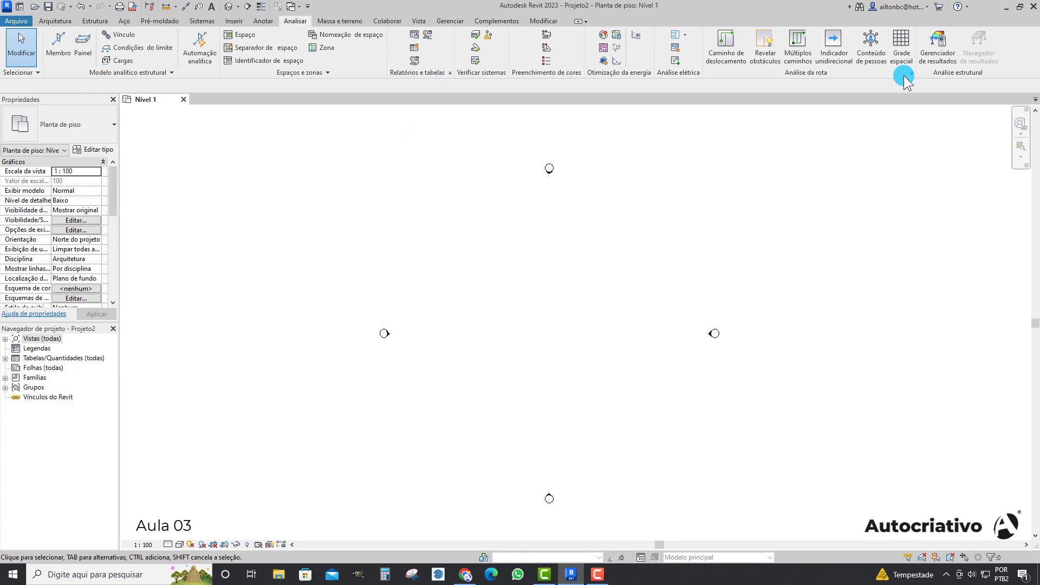
click(343, 23)
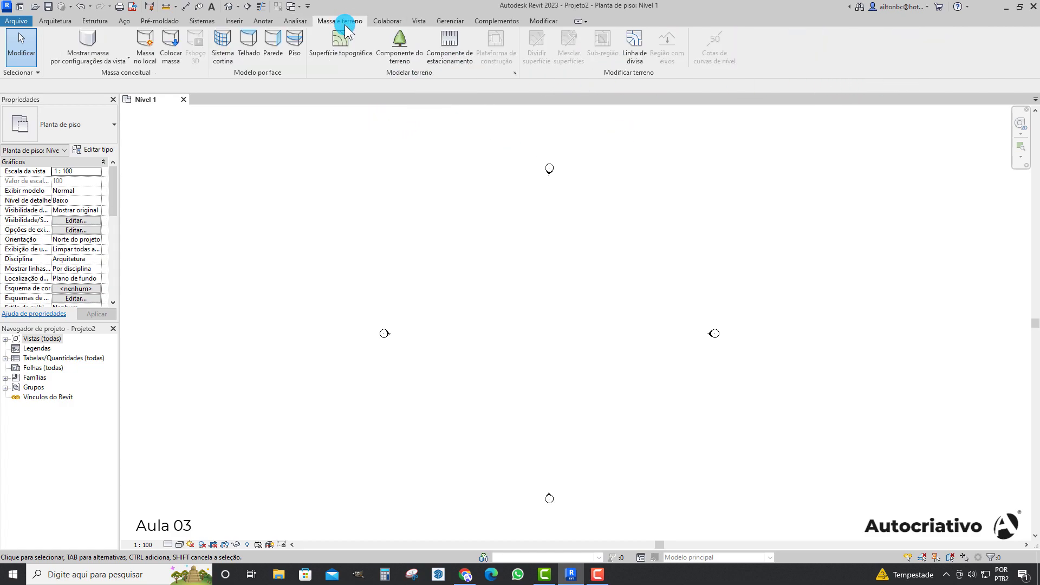
click(516, 75)
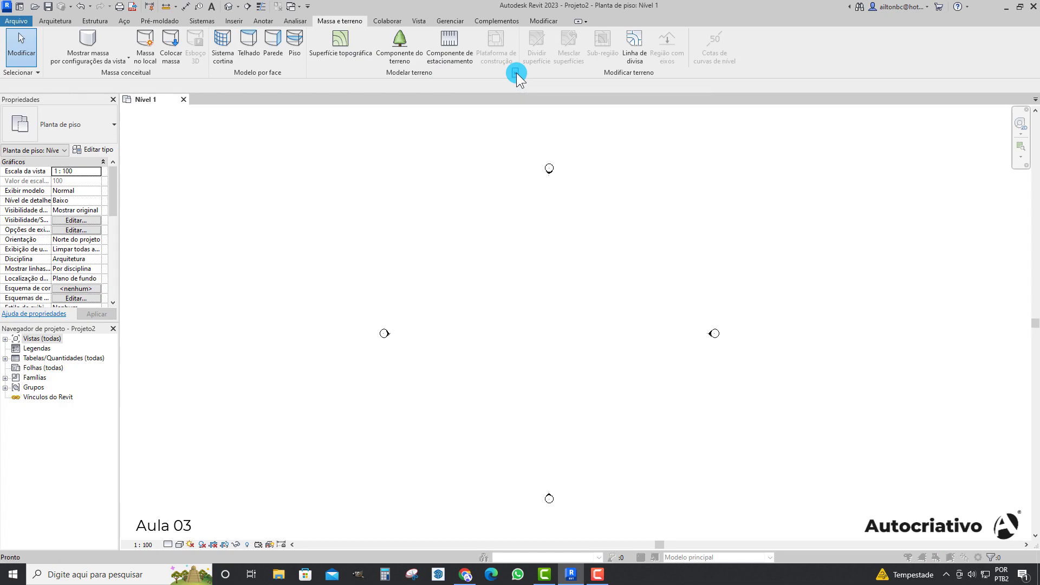
drag(519, 162, 556, 177)
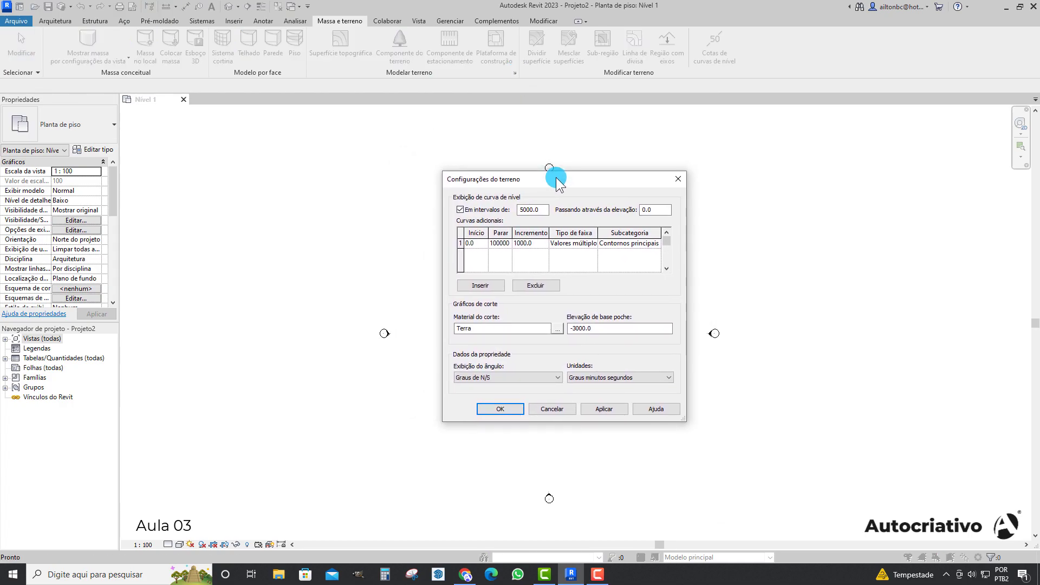
click(553, 409)
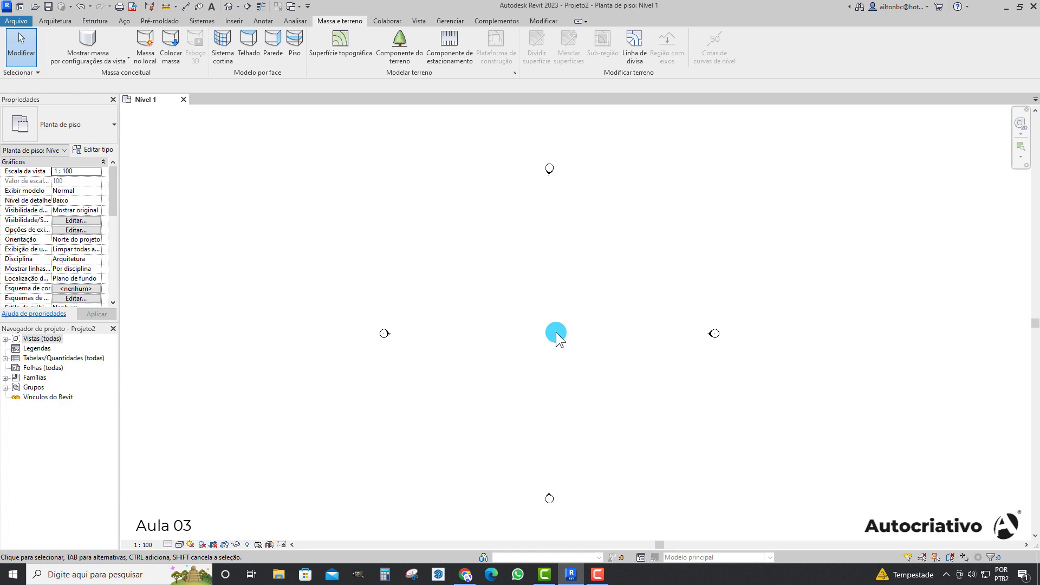
Browse the collaboration, view, management, massing and analysis command sets, ending on the architecture commands
click(386, 22)
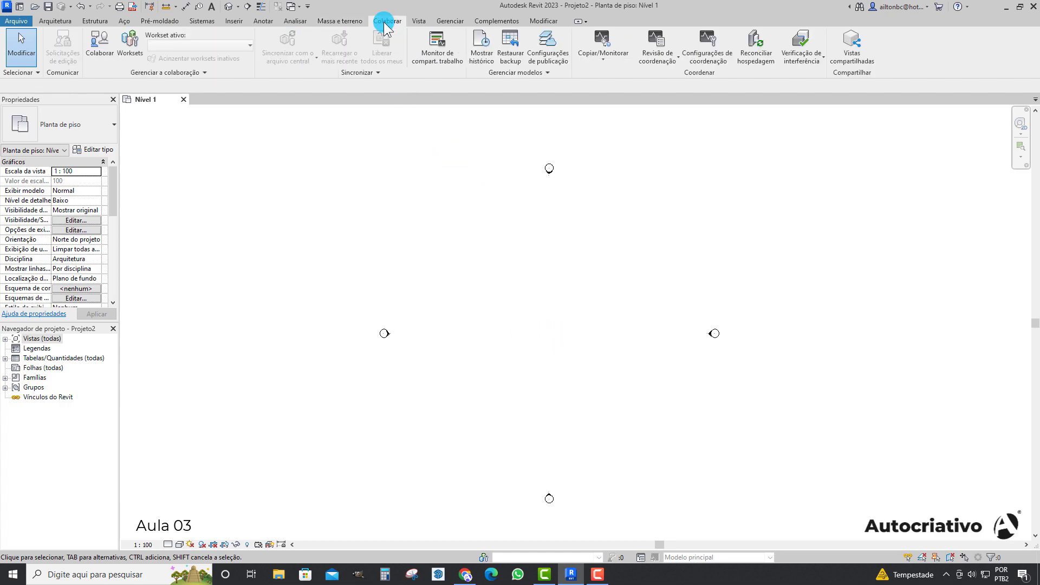
click(420, 21)
click(449, 21)
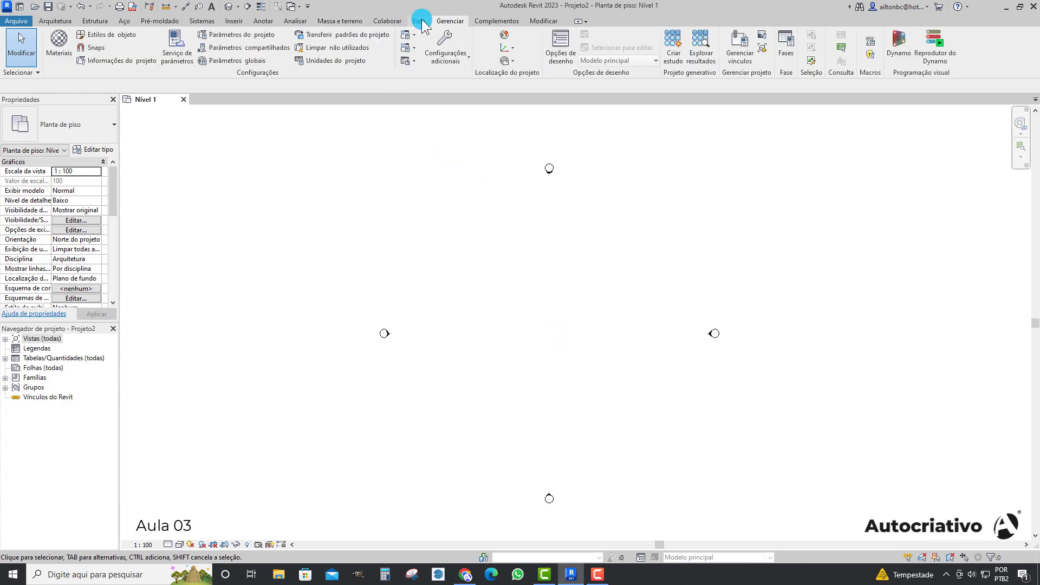
click(420, 21)
click(399, 20)
click(357, 20)
click(298, 21)
click(55, 21)
click(464, 360)
middle_drag(551, 326, 545, 317)
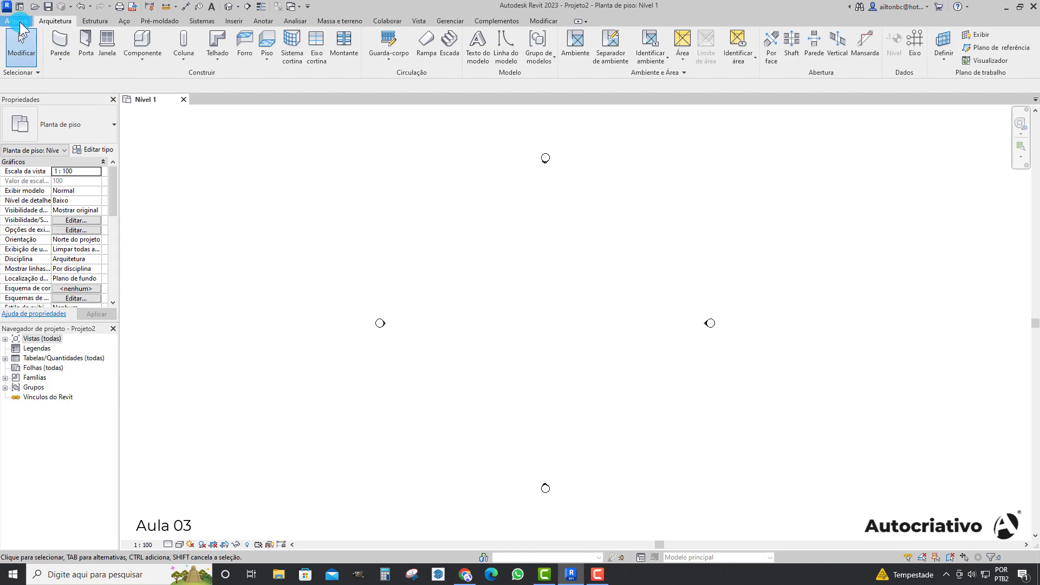
Review the program options for general, user interface, graphics, hardware, file locations, rendering, spelling and SteeringWheels, and cancel the dialog
click(17, 21)
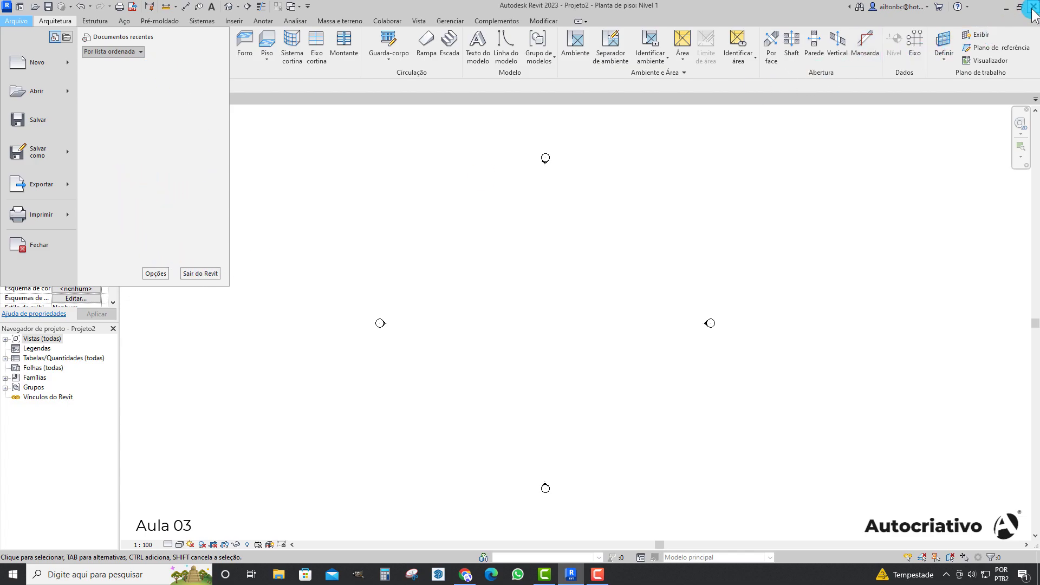
click(157, 273)
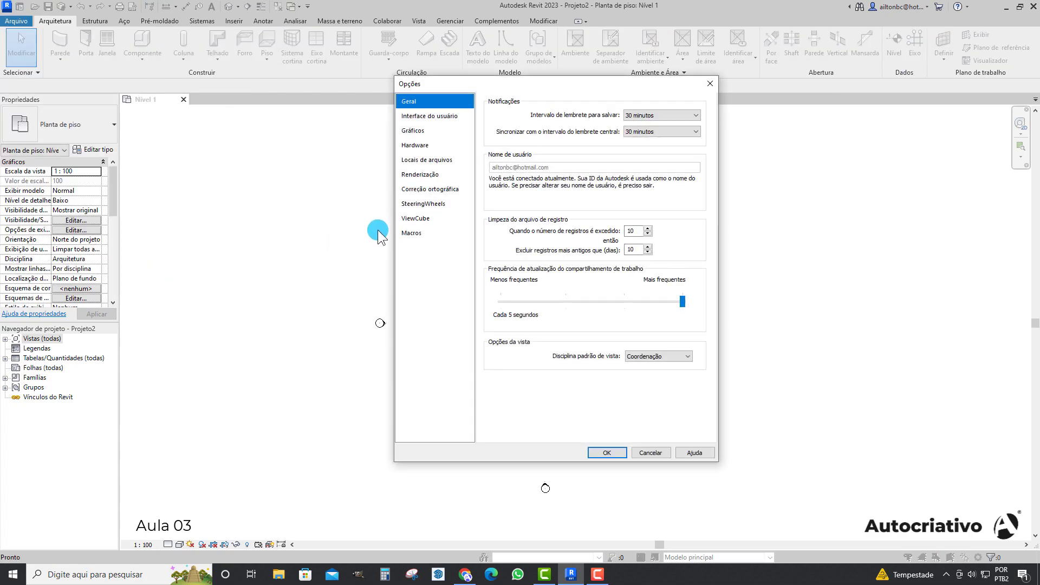
drag(545, 91, 577, 135)
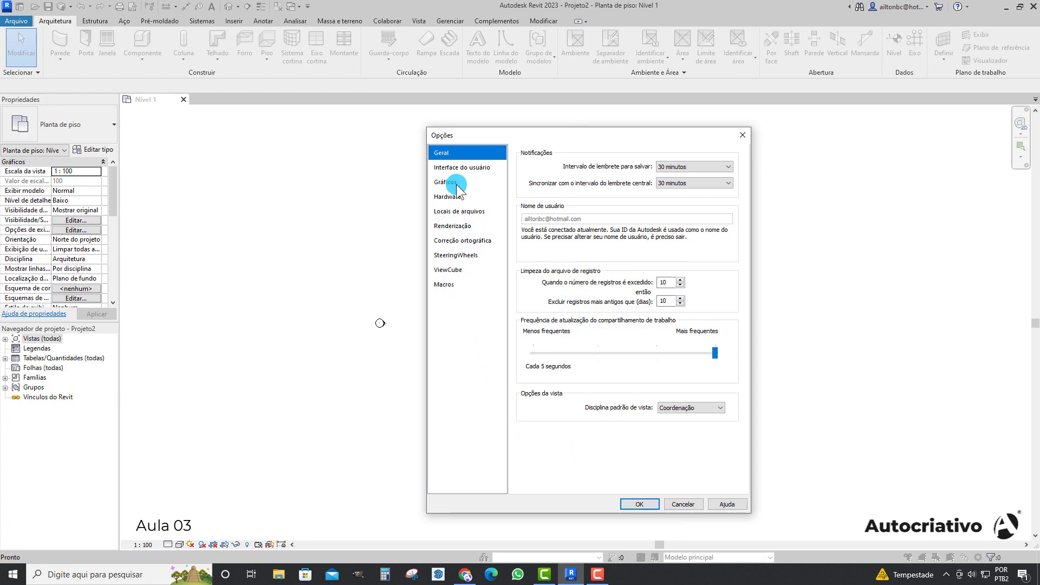
drag(600, 133, 569, 132)
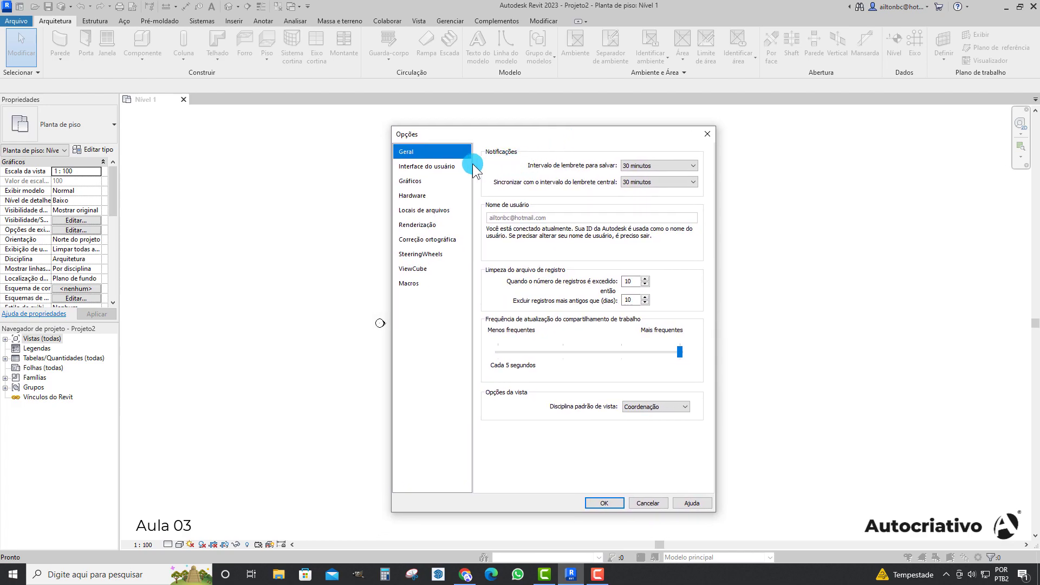
click(420, 166)
click(421, 185)
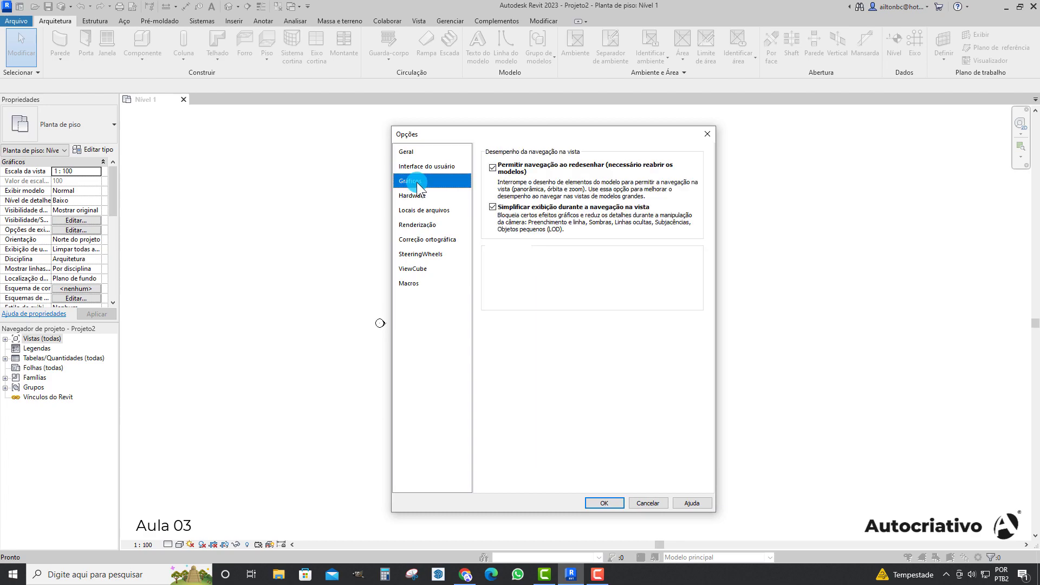
click(412, 195)
click(424, 210)
click(424, 225)
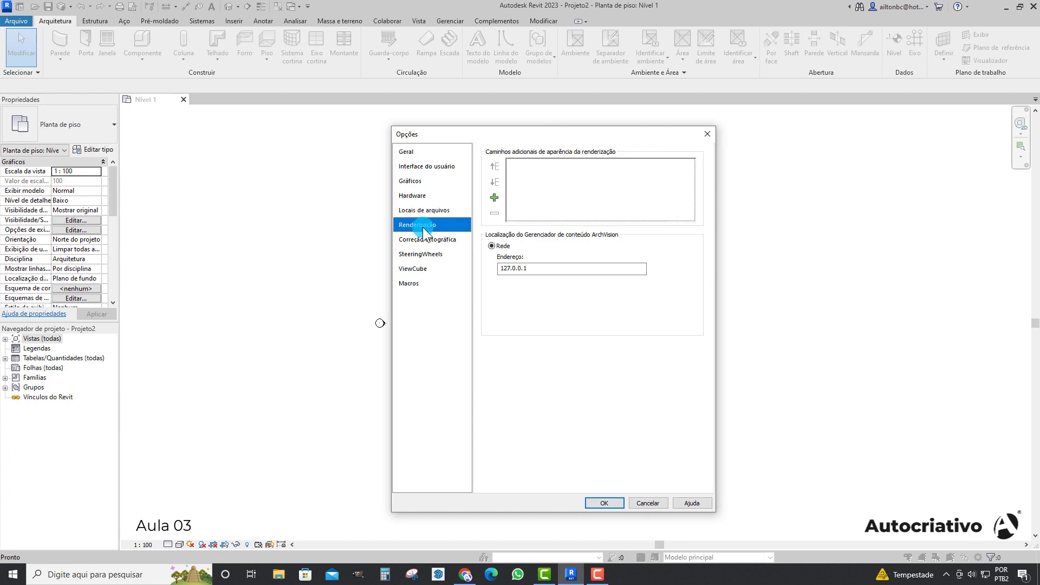
click(425, 240)
click(422, 254)
click(421, 152)
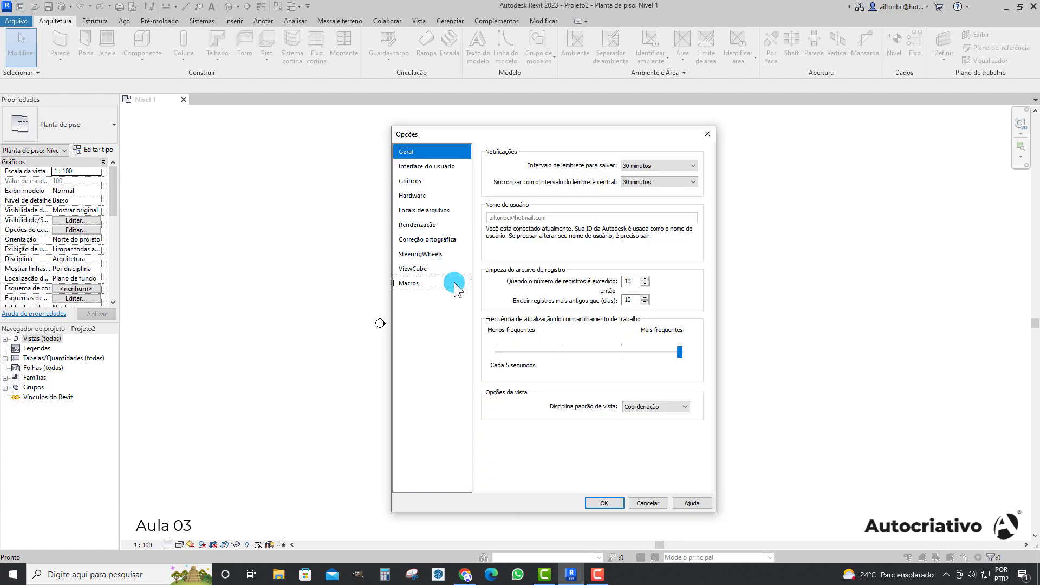
click(645, 503)
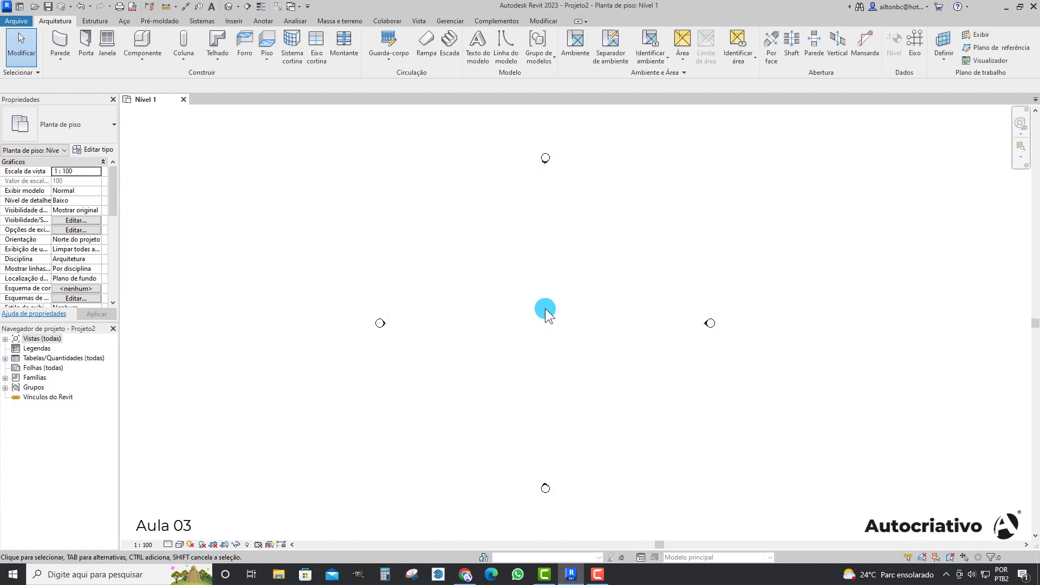
Examine the wall variants offered by the Parede command and dismiss the list without choosing one
scroll(539, 291, up, 1)
scroll(542, 294, down, 1)
click(60, 57)
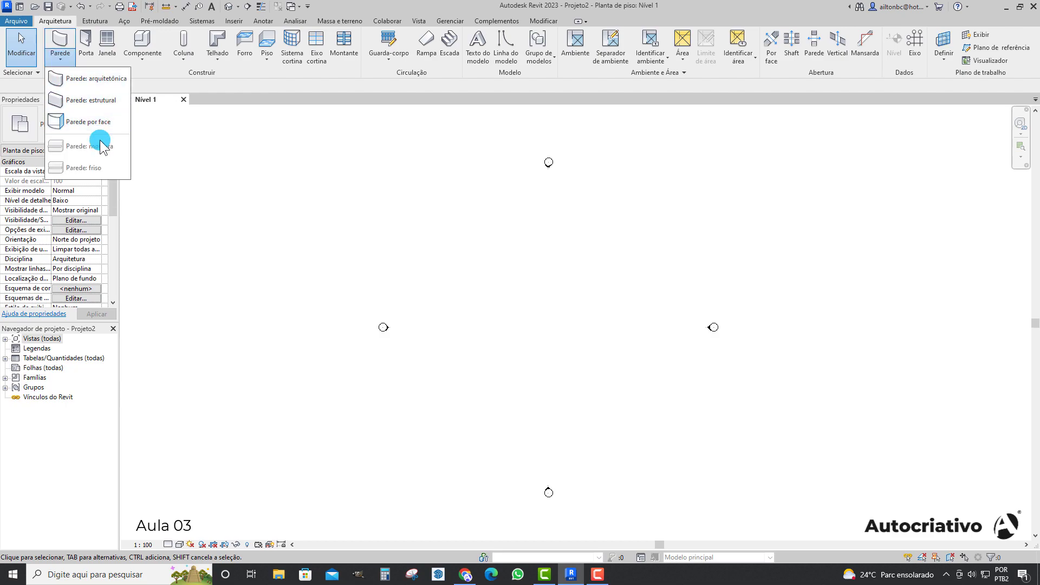
click(549, 319)
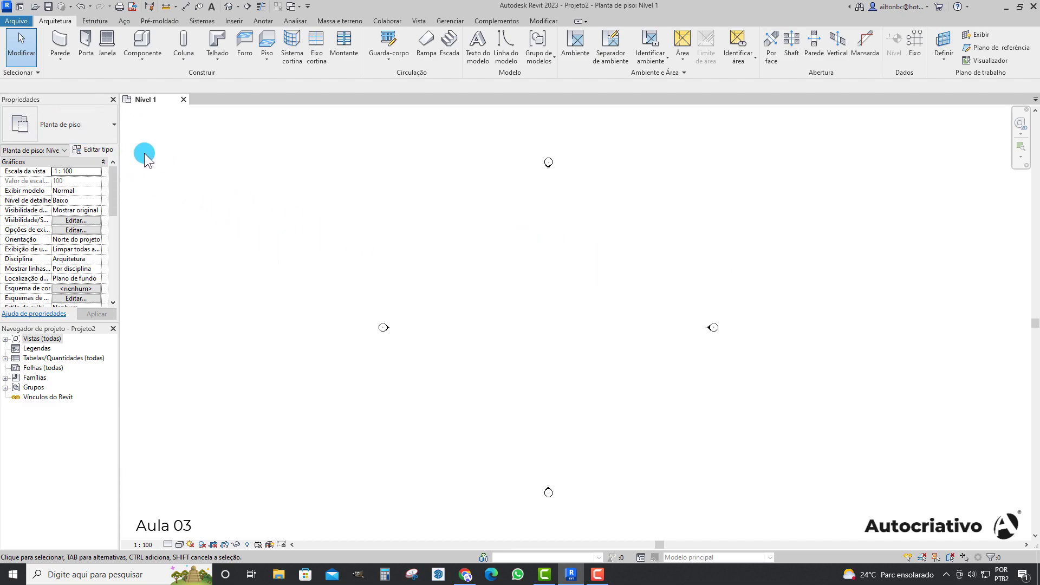
Group the Properties palette and project browser as tabs, and restore them as separate palettes stacked vertically
drag(89, 100, 64, 100)
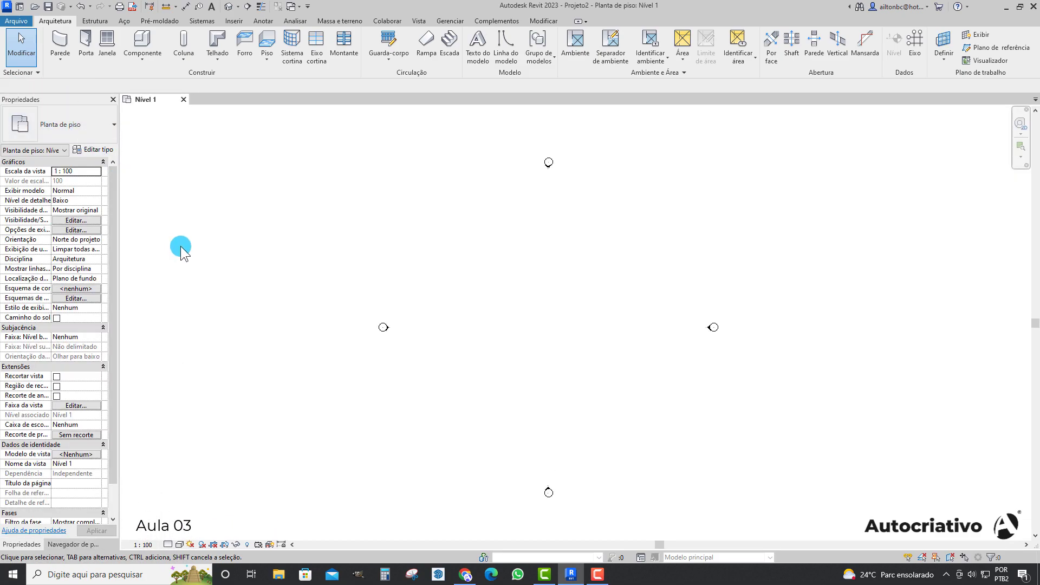
click(73, 545)
mouse_move(75, 545)
mouse_down()
mouse_move(373, 352)
mouse_move(58, 11)
mouse_move(206, 64)
mouse_move(262, 24)
mouse_move(116, 288)
mouse_move(58, 362)
mouse_move(21, 341)
mouse_move(101, 361)
mouse_move(6, 450)
mouse_move(87, 544)
mouse_up()
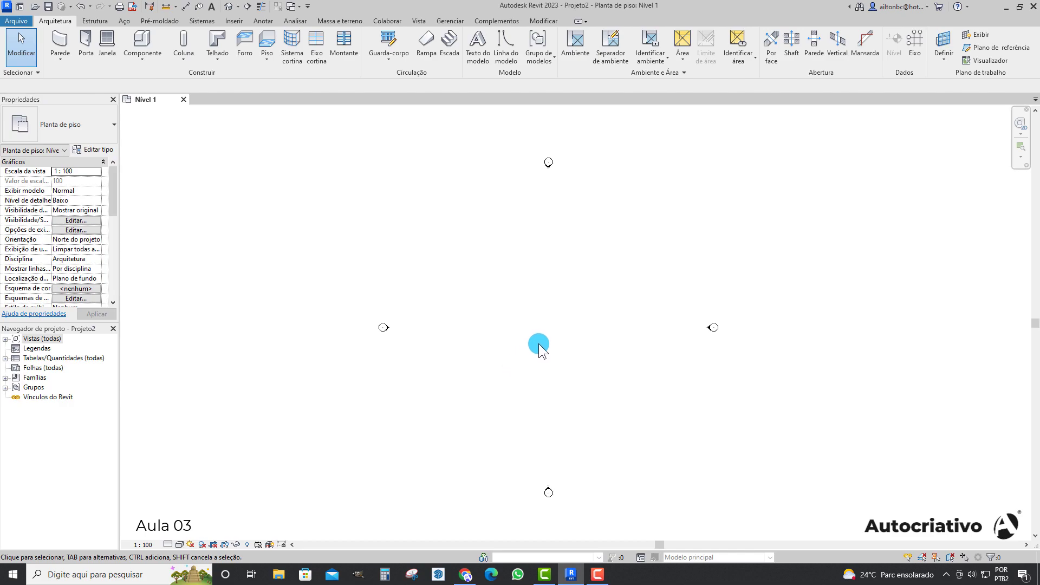
scroll(548, 302, up, 2)
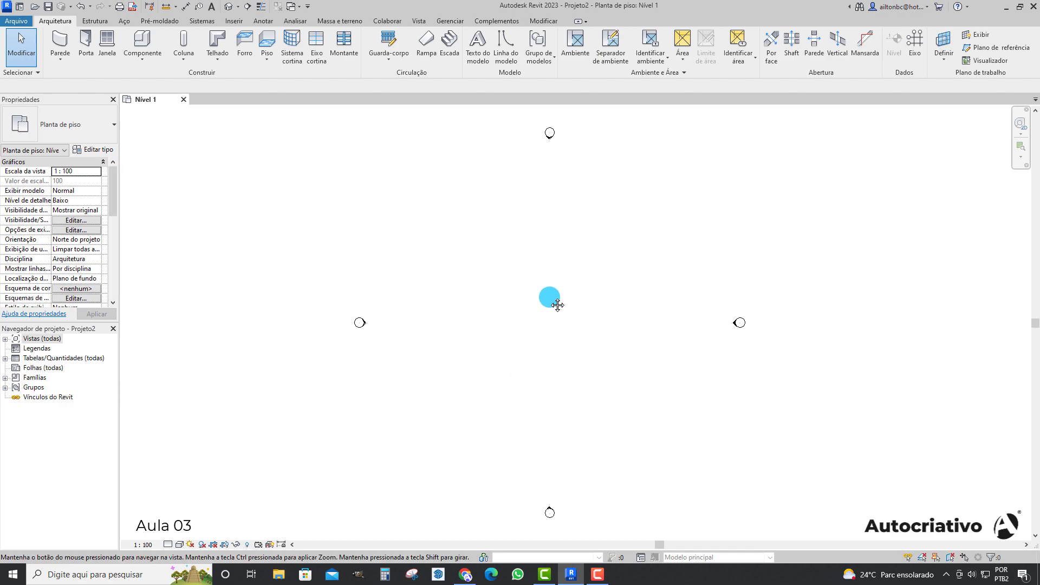
middle_drag(557, 309, 550, 297)
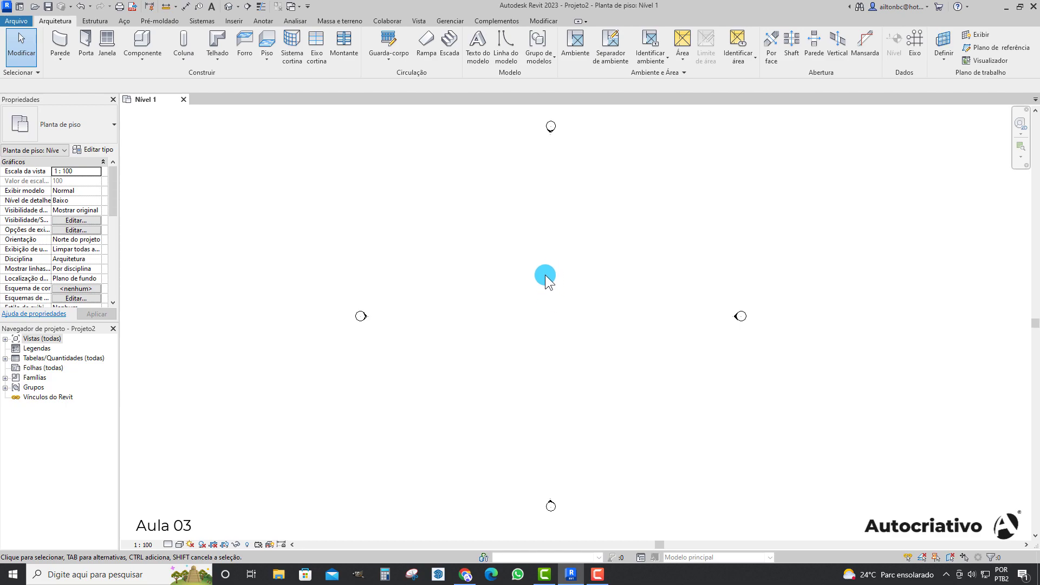
middle_drag(568, 320, 565, 332)
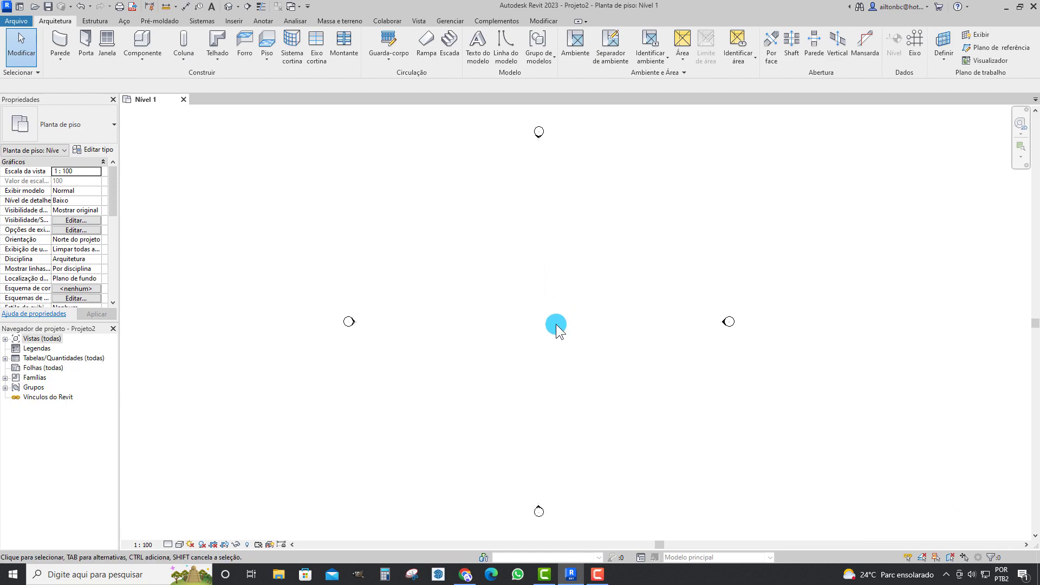